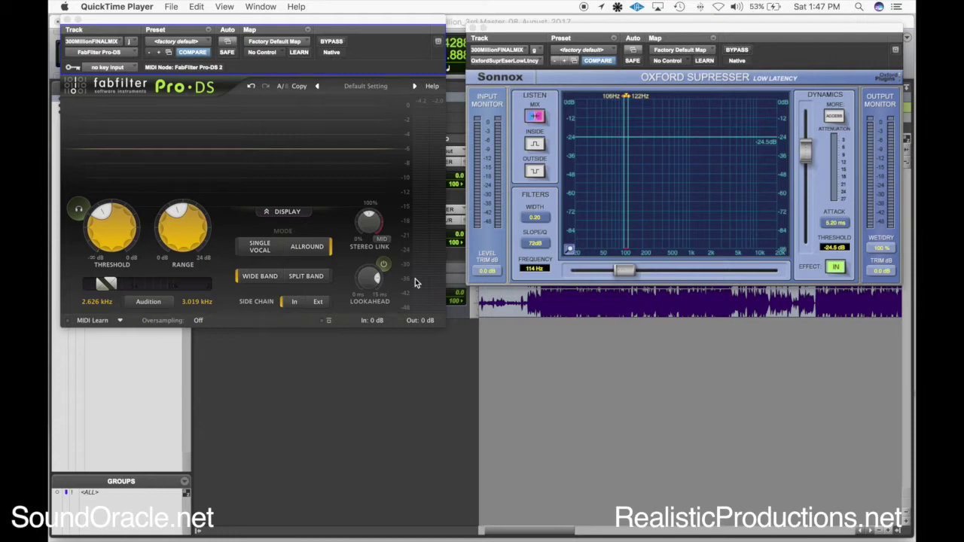
Move the Pro-DS window aside, and in the mix track's Pro-MB insert shift the low-mid band slightly lower in frequency
mouse_move(442, 177)
drag(319, 23, 713, 231)
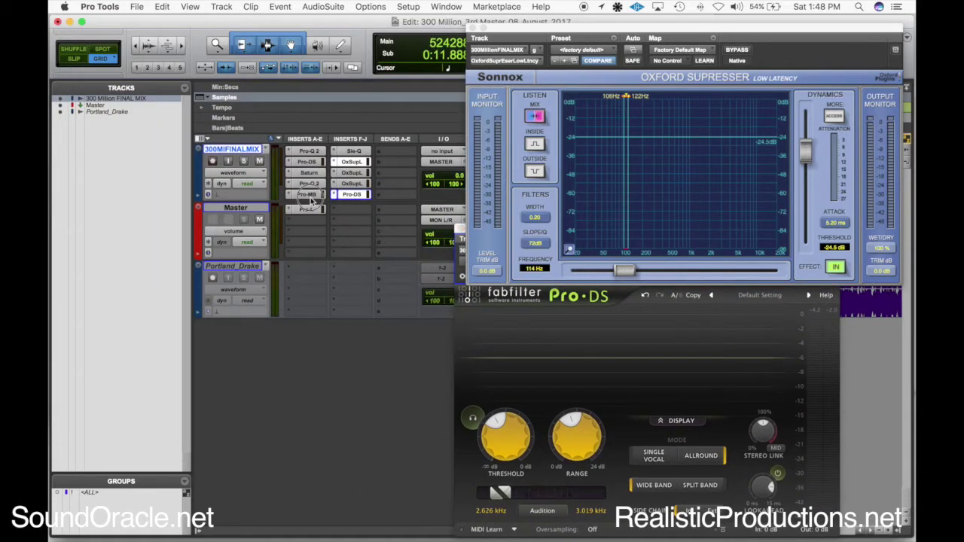
click(308, 194)
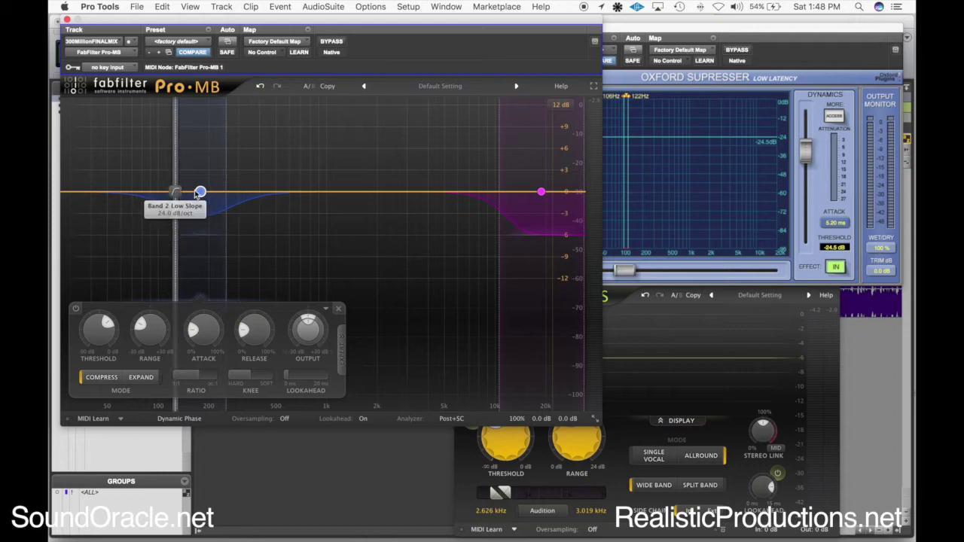
drag(190, 193, 155, 198)
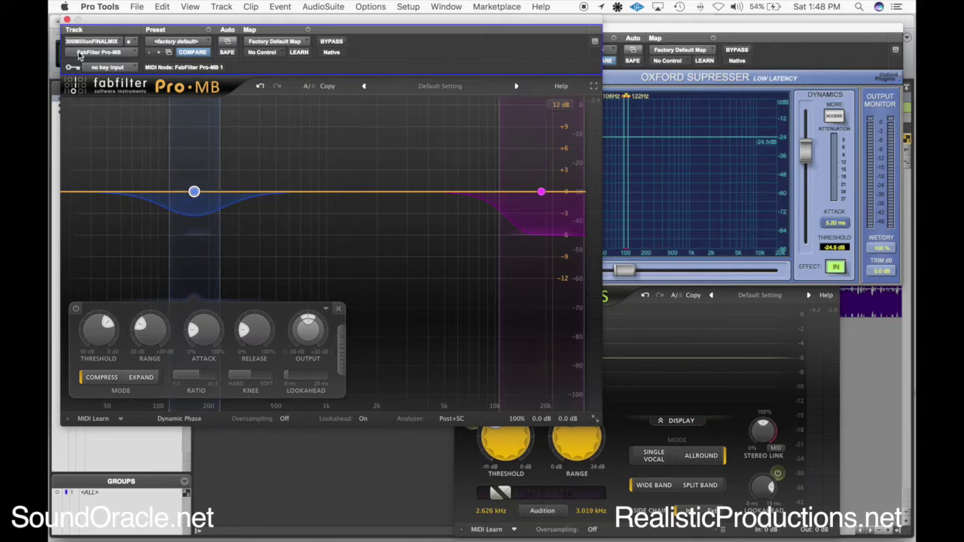
click(66, 20)
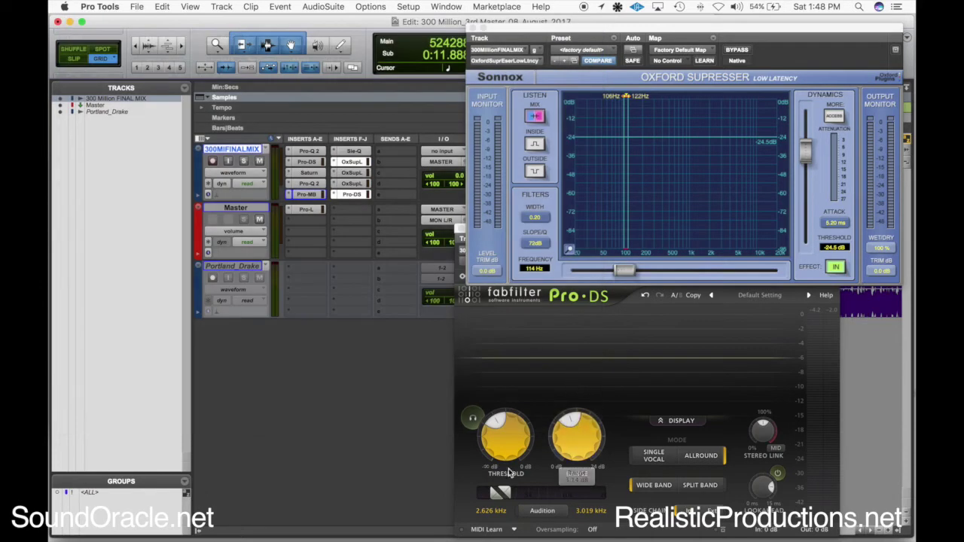
Set the Pro-DS upper detection frequency to 3.095 kHz and the Oxford Supresser frequency to 108 Hz
mouse_move(500, 494)
mouse_down()
mouse_move(535, 493)
mouse_move(509, 495)
mouse_up()
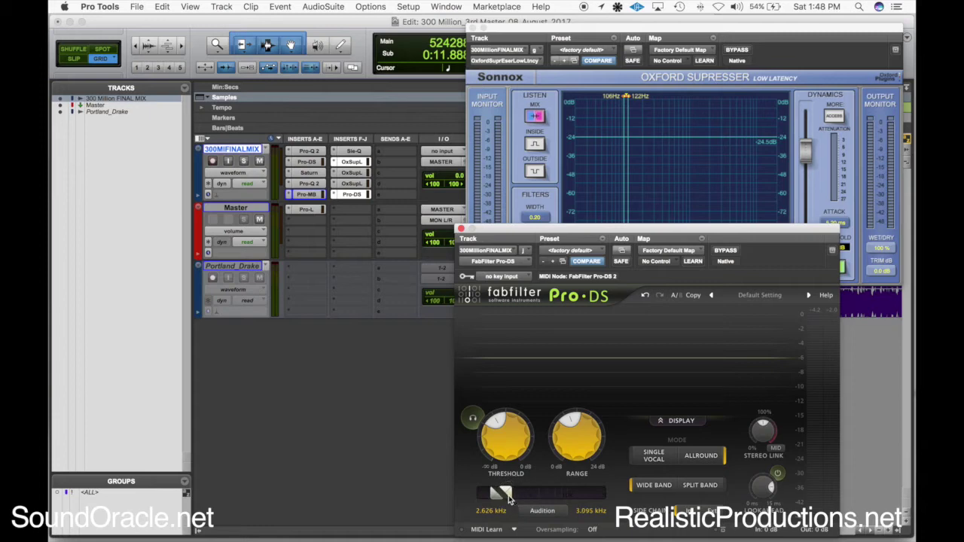
click(667, 31)
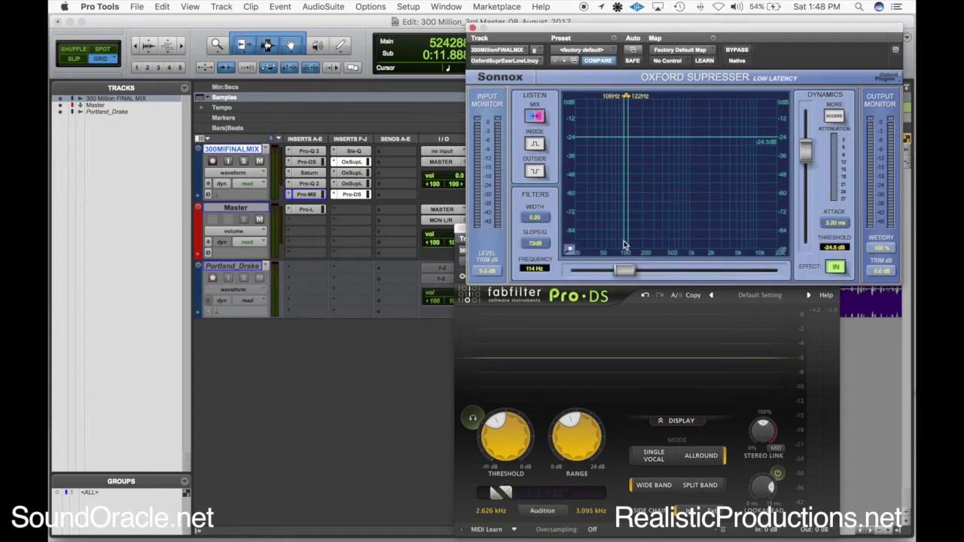
mouse_move(624, 245)
mouse_down()
mouse_move(626, 222)
mouse_move(625, 239)
mouse_up()
Close the open Pro-DS and Oxford Supresser plug-in windows to uncover the Edit window
drag(570, 36, 441, 31)
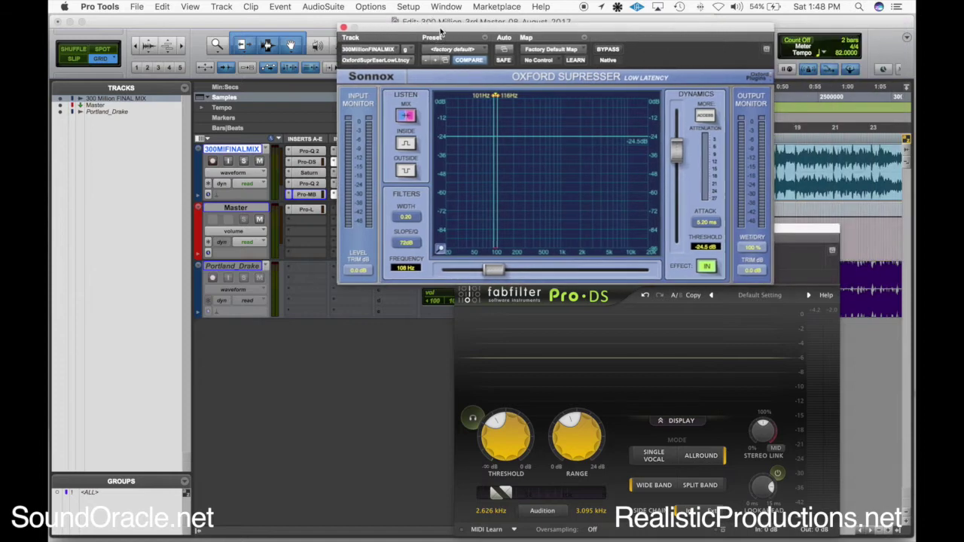
click(659, 340)
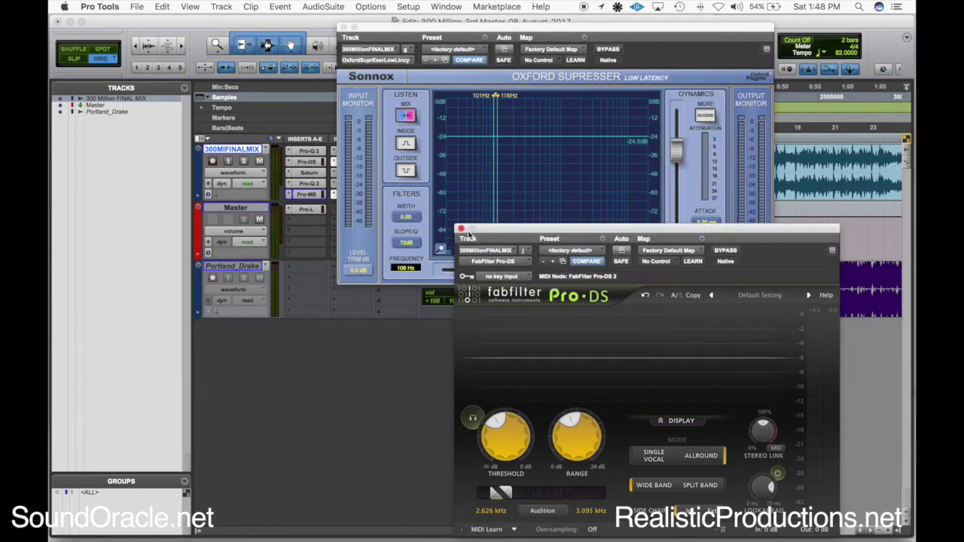
click(460, 228)
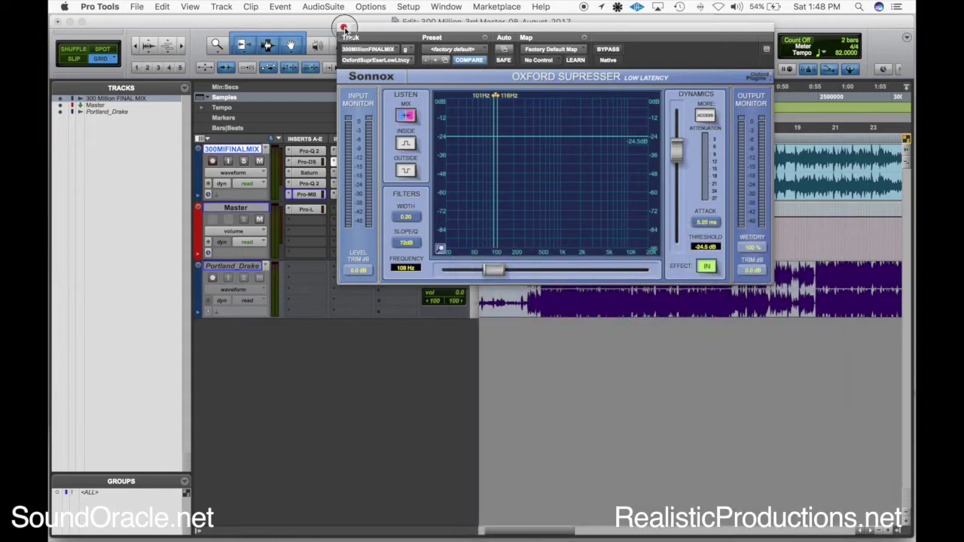
click(343, 28)
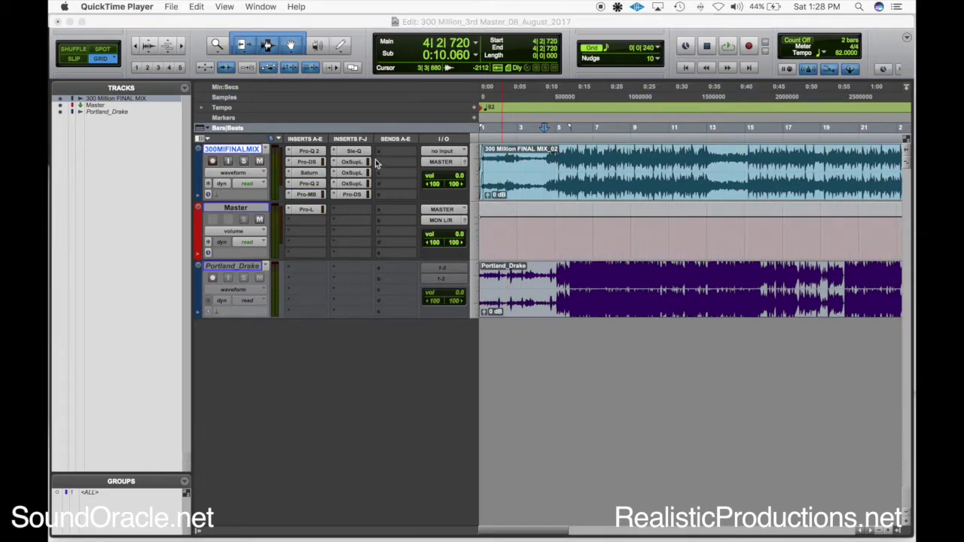
Bypass the three Oxford Supresser inserts and the last Pro-DS on the mix track, and audition the mix from 4|4|480
click(360, 164)
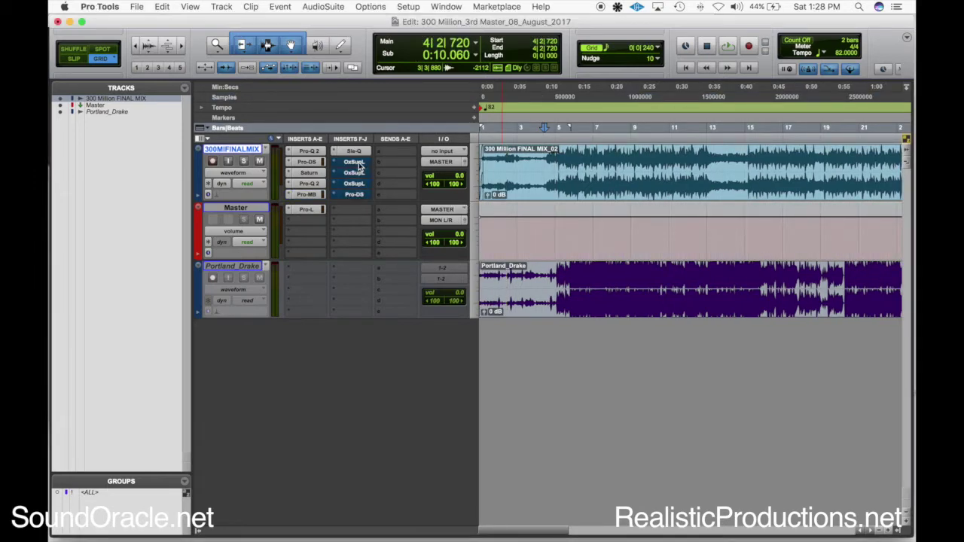
click(551, 155)
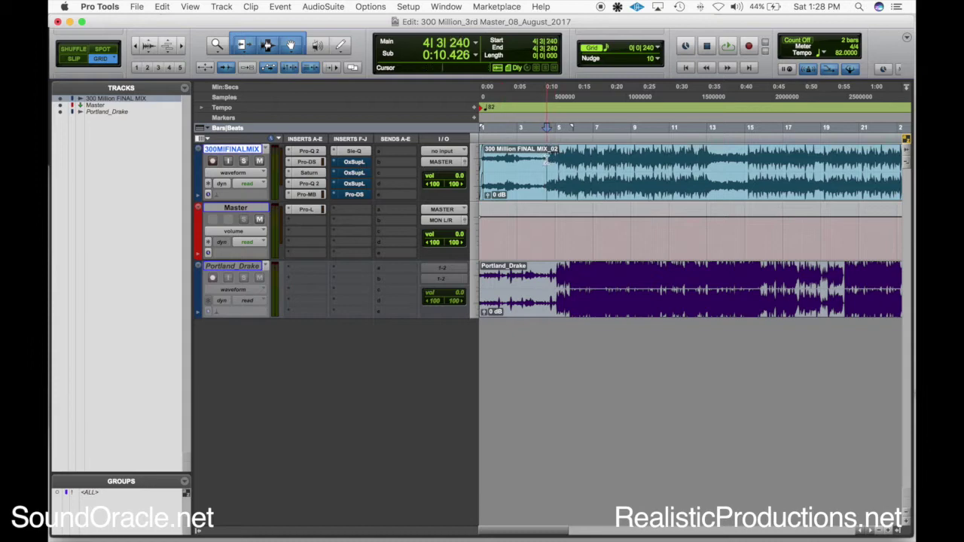
click(553, 155)
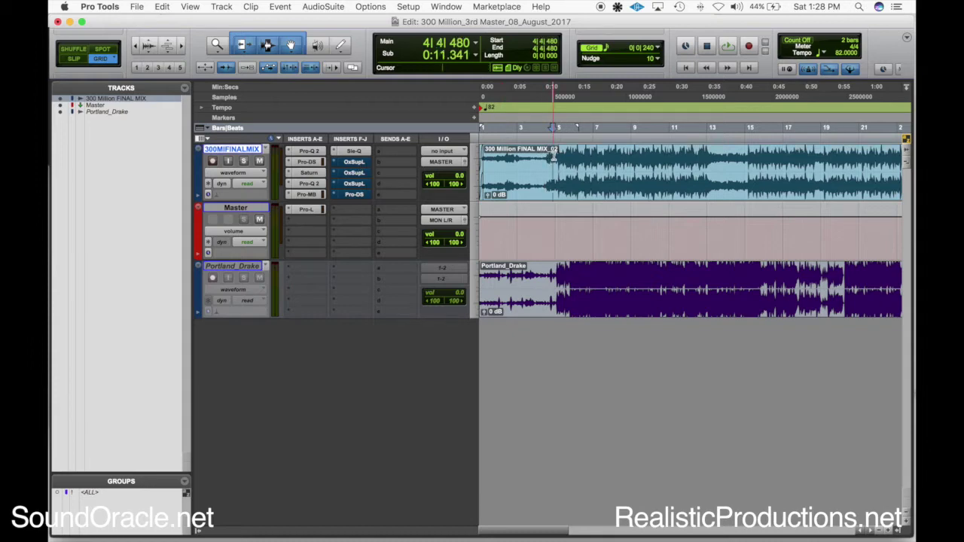
key(space)
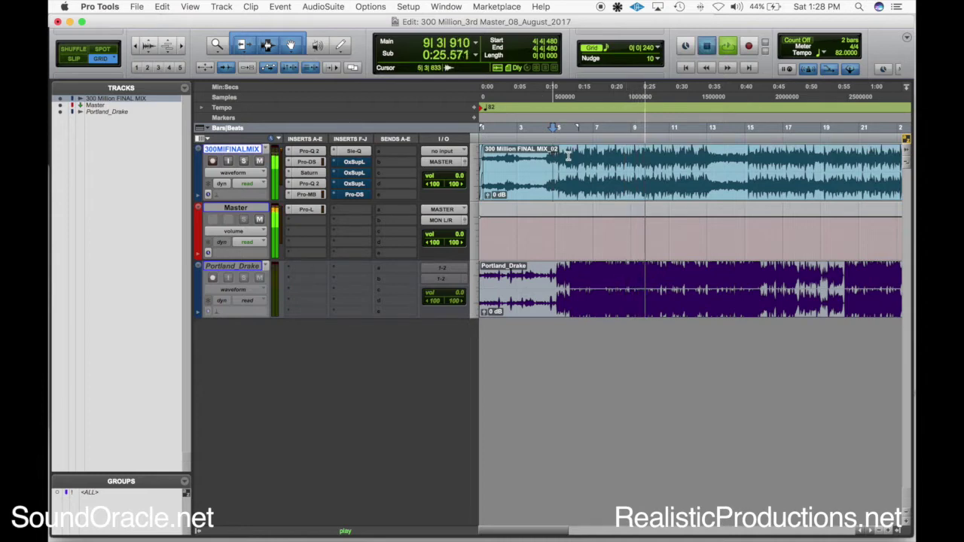
key(space)
Place the playback position at 5|1|000 and open the first Pro-Q 2 insert on the mix track
click(555, 154)
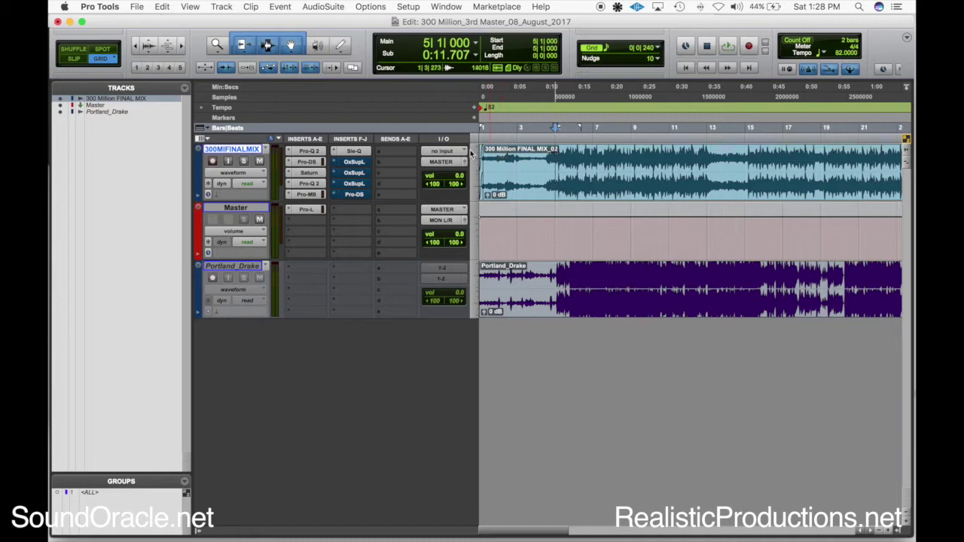
click(309, 150)
mouse_move(440, 350)
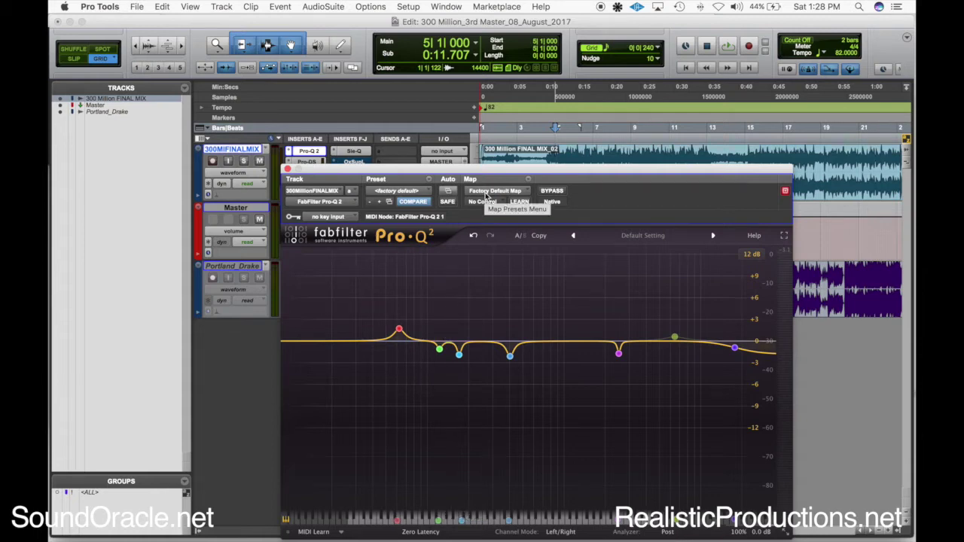
mouse_move(454, 368)
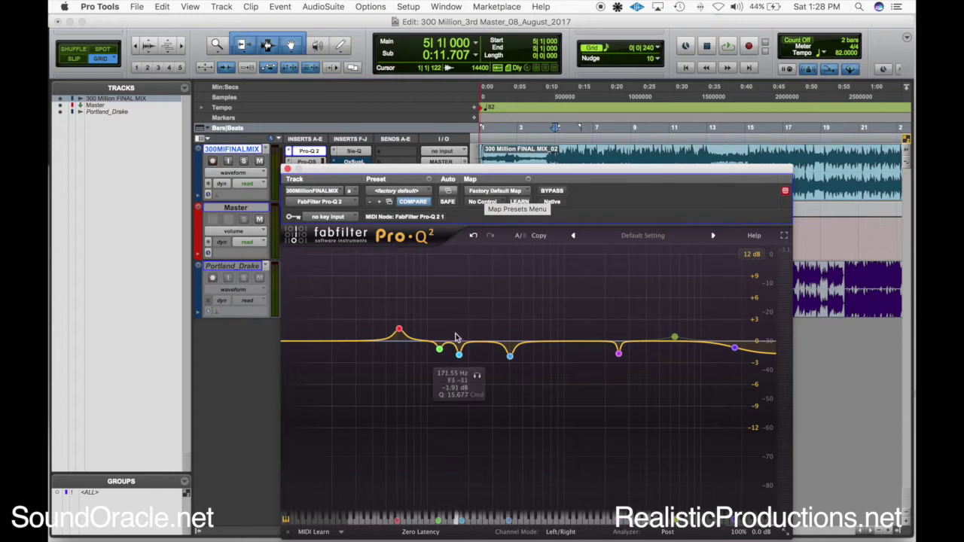
Audition the 123.05 Hz band during playback with a +9.08 dB boost and in solo, and set its gain to -1.53 dB
key(space)
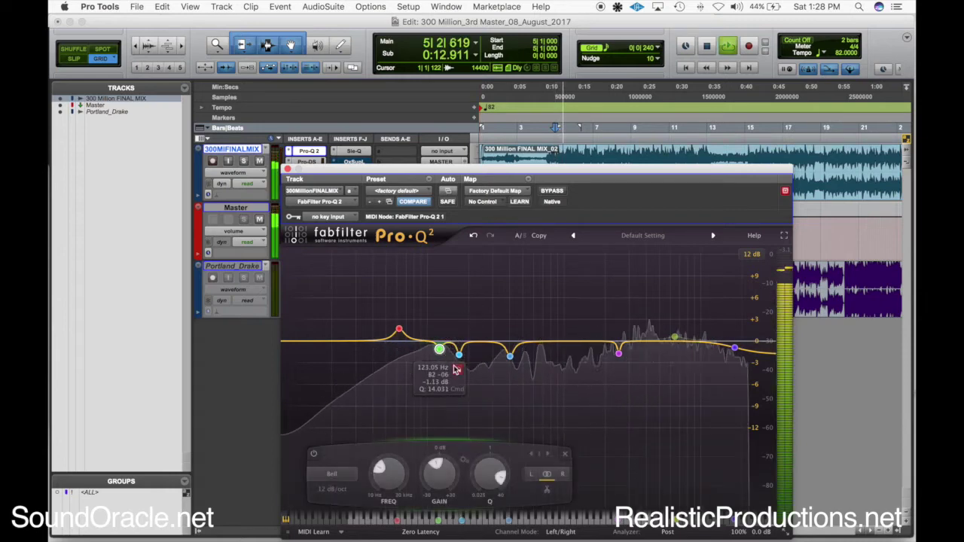
scroll(441, 477, up, 15)
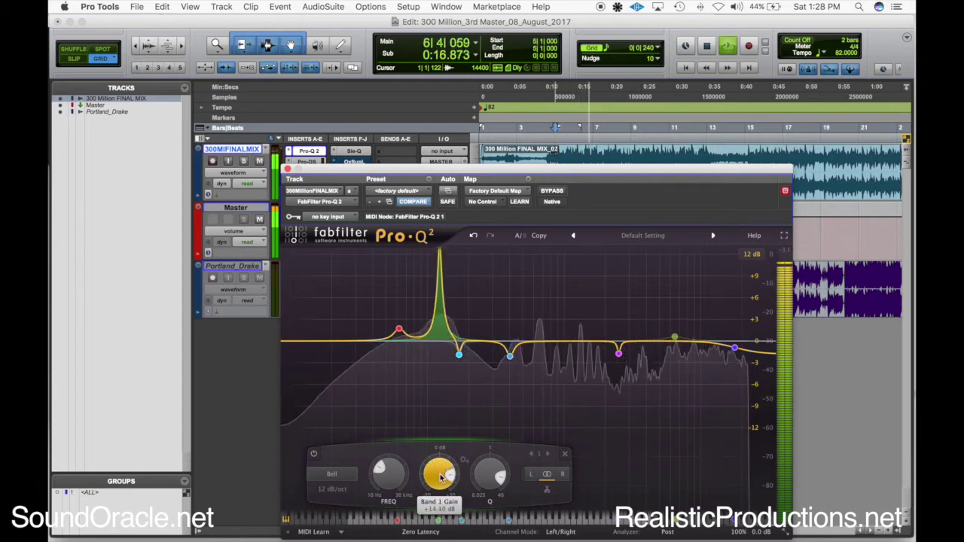
scroll(441, 476, down, 3)
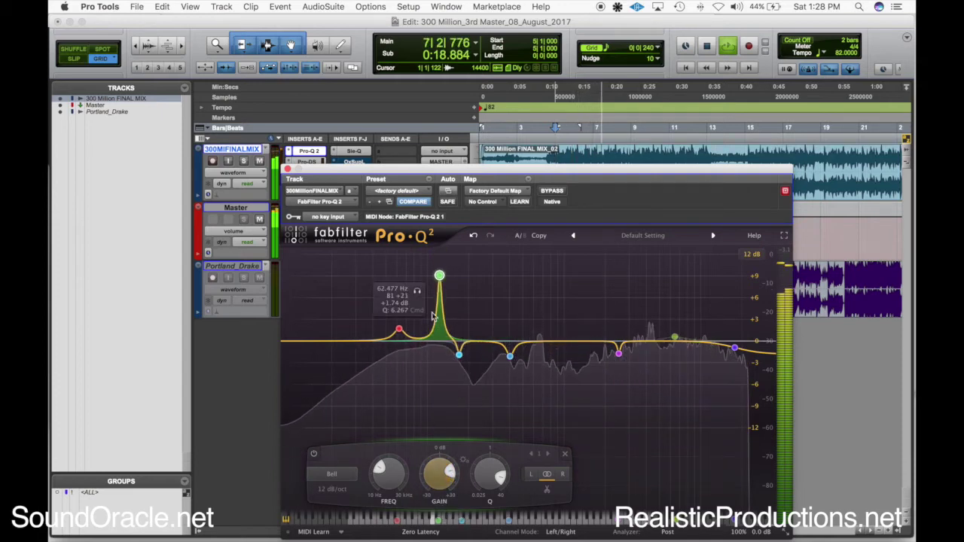
click(457, 296)
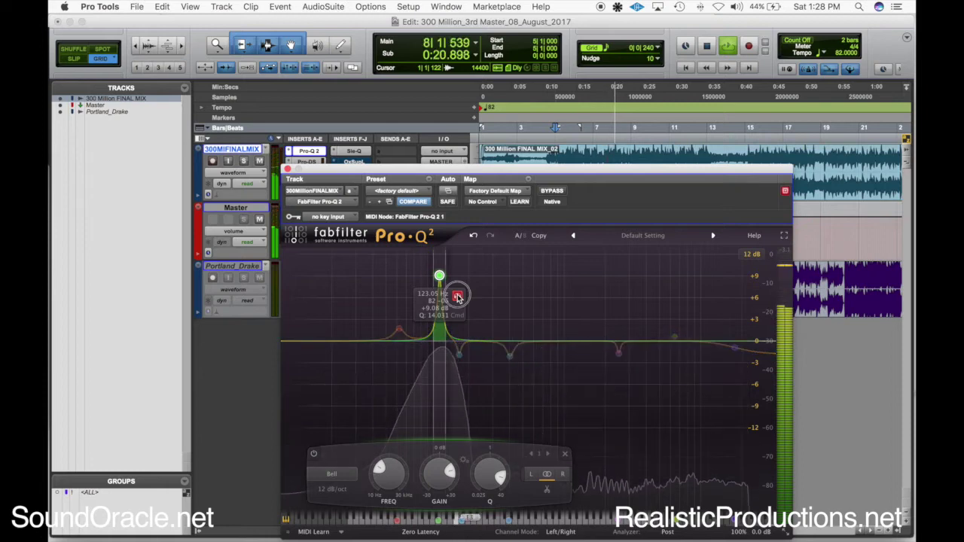
drag(457, 296, 442, 334)
key(space)
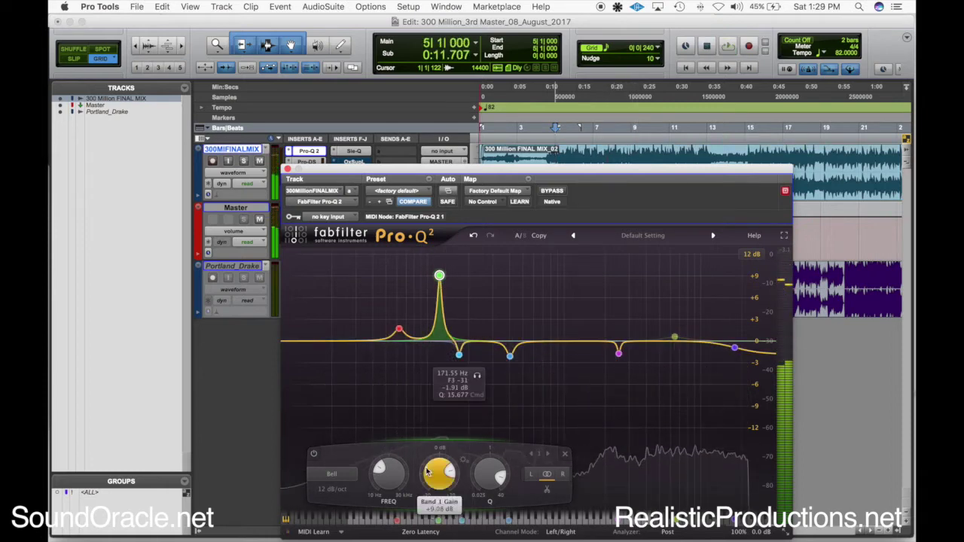
drag(439, 470, 433, 476)
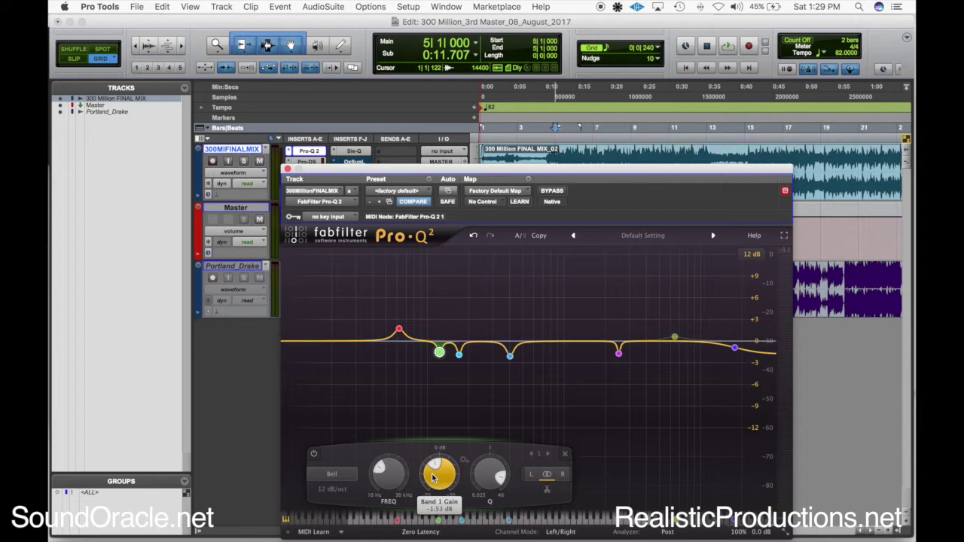
Audition the 171.55 Hz band during playback with a +10.59 dB boost and in solo, and set its gain to -1.71 dB
click(459, 354)
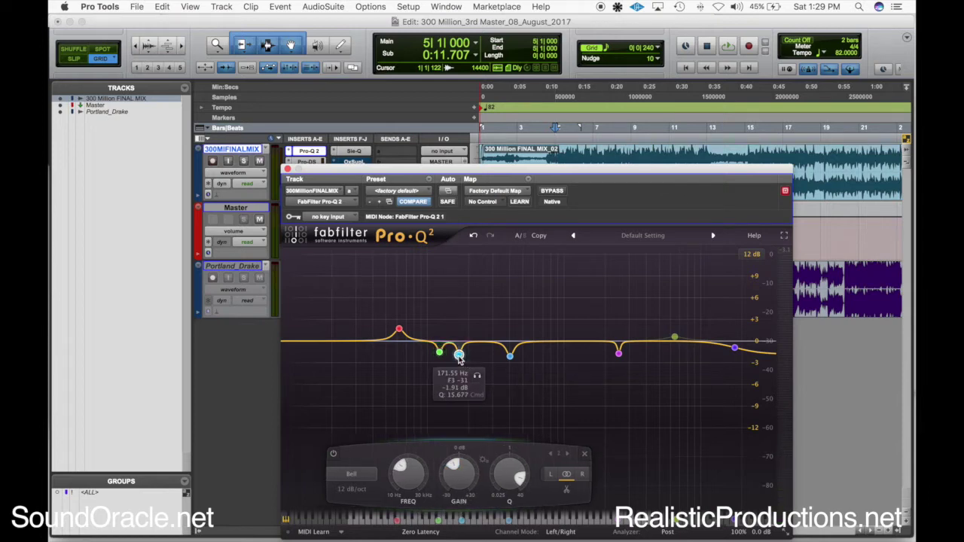
mouse_move(455, 473)
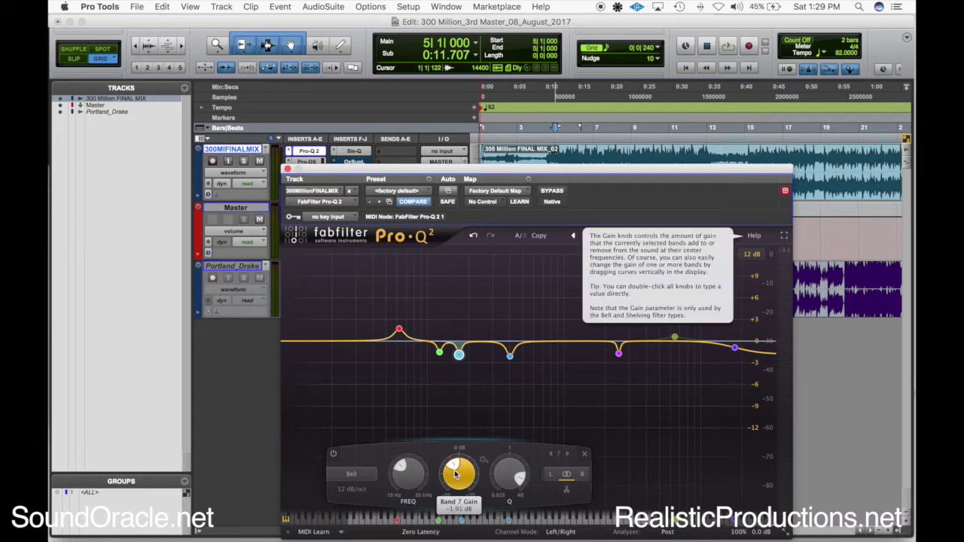
key(space)
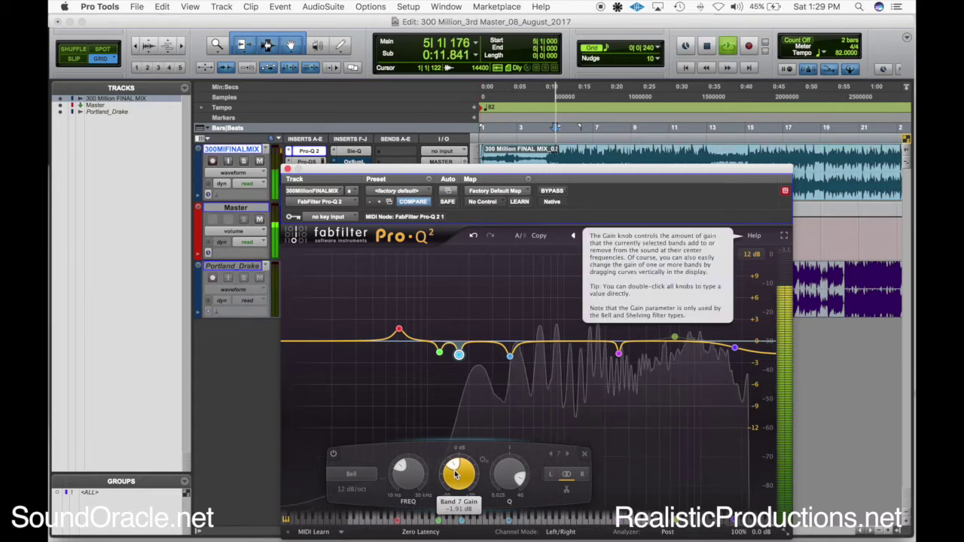
scroll(455, 473, up, 10)
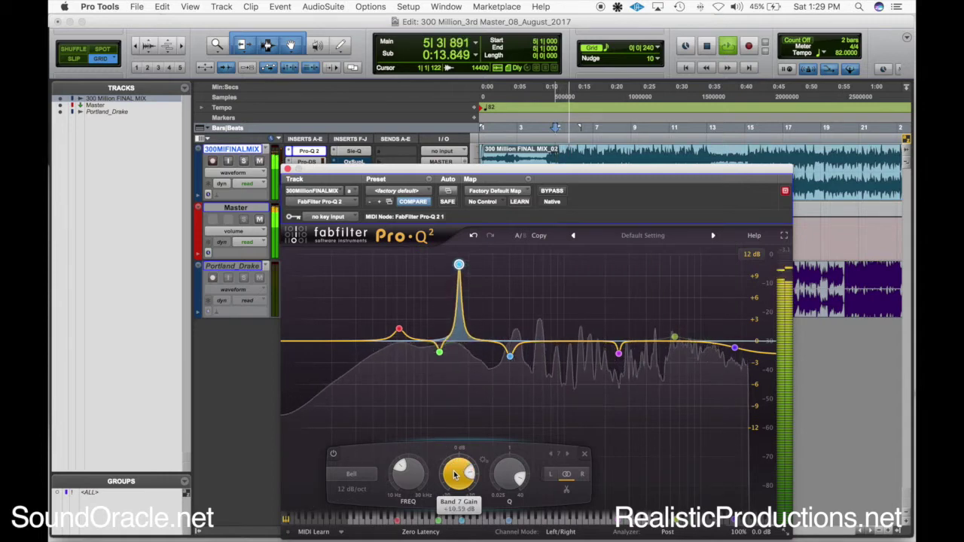
click(476, 286)
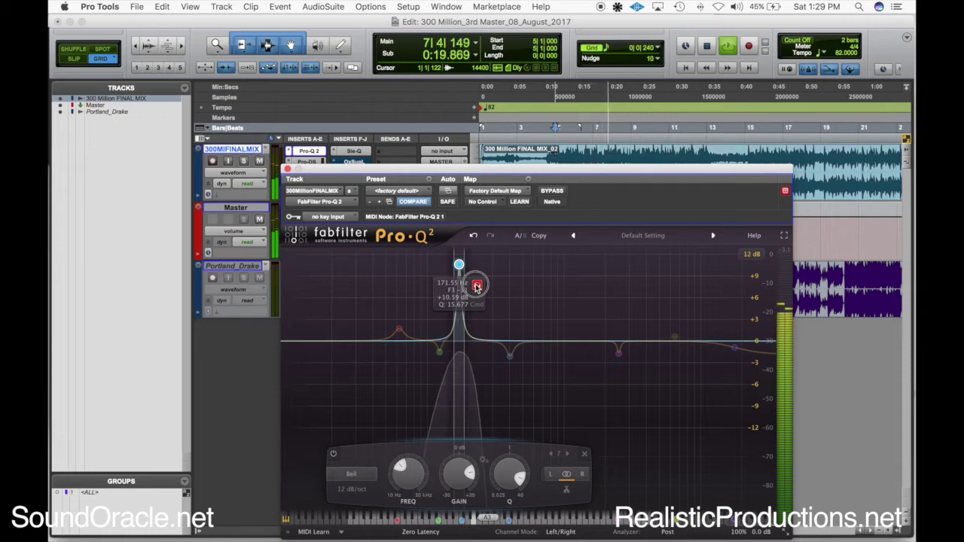
click(476, 286)
key(space)
drag(457, 475, 452, 473)
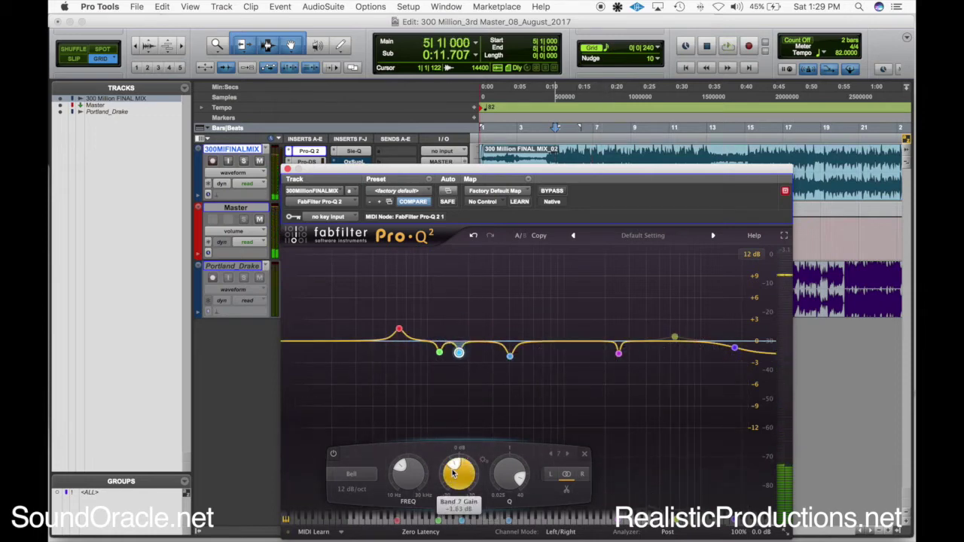
Audition the 402.92 Hz band with a +11.56 dB boost and in solo, lower its gain again, and close the equalizer
click(510, 355)
key(space)
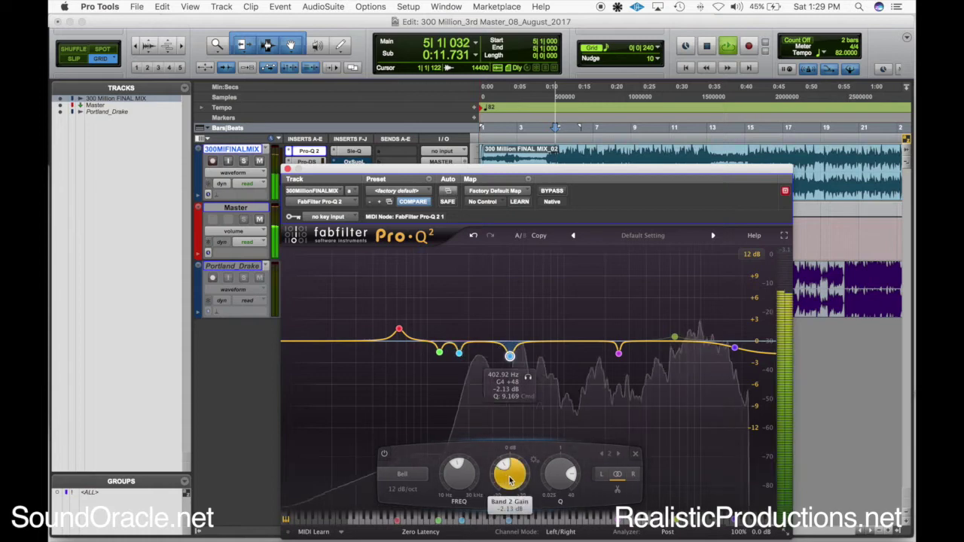
scroll(509, 480, up, 15)
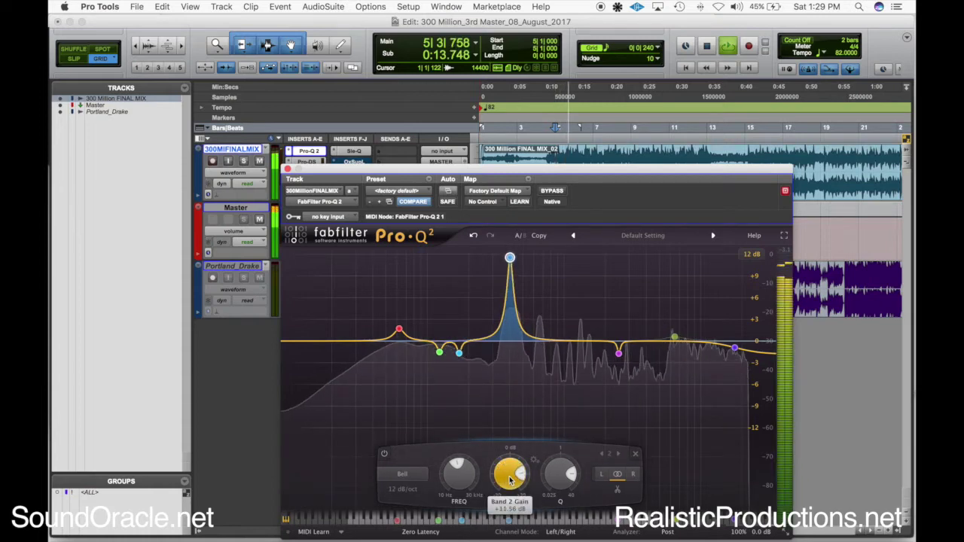
click(529, 281)
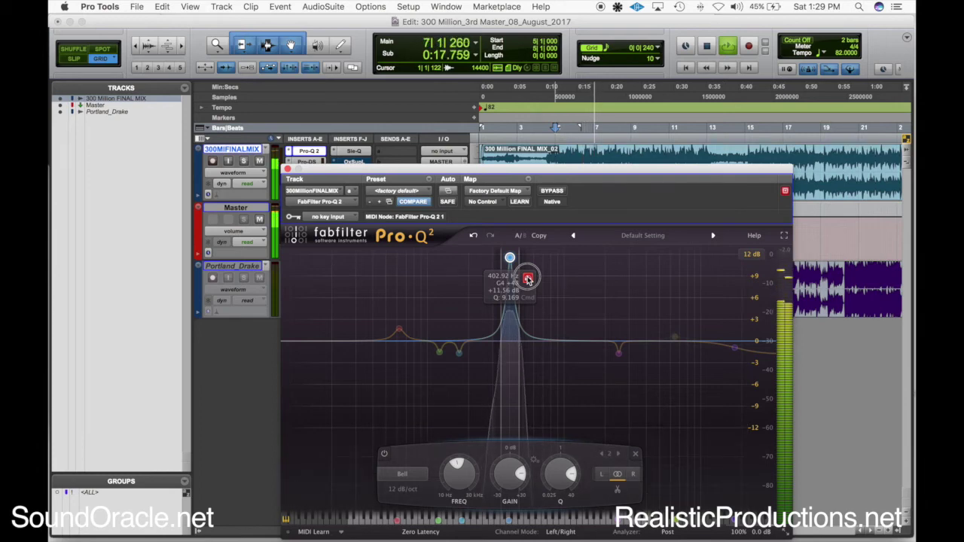
key(space)
scroll(501, 476, down, 15)
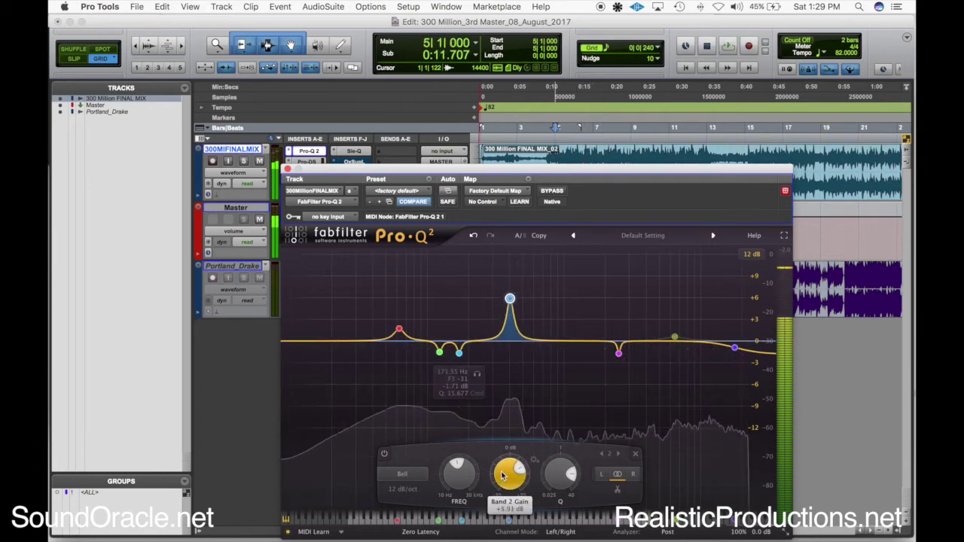
click(287, 170)
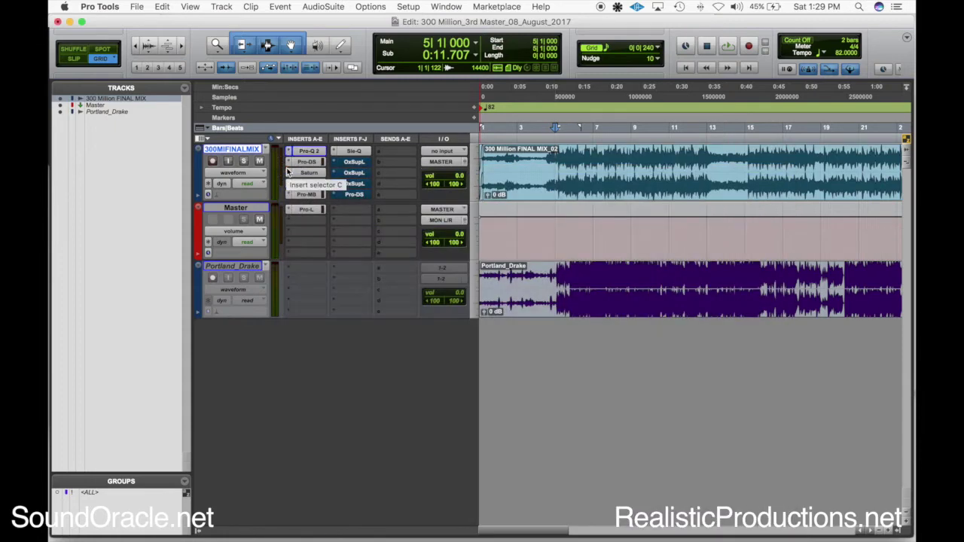
Open the first Oxford Supresser insert on the mix track and lower its frequency to 99.9 Hz
click(349, 167)
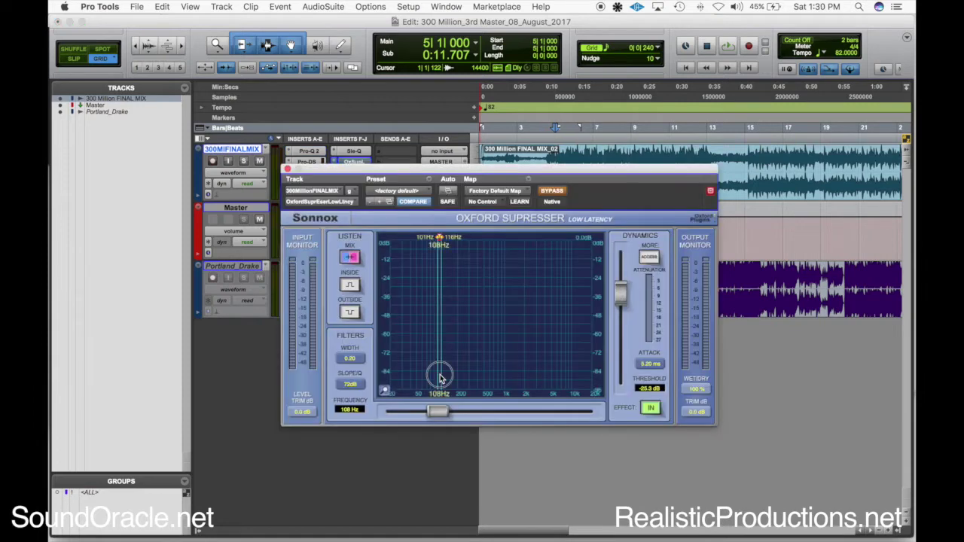
drag(439, 378, 415, 257)
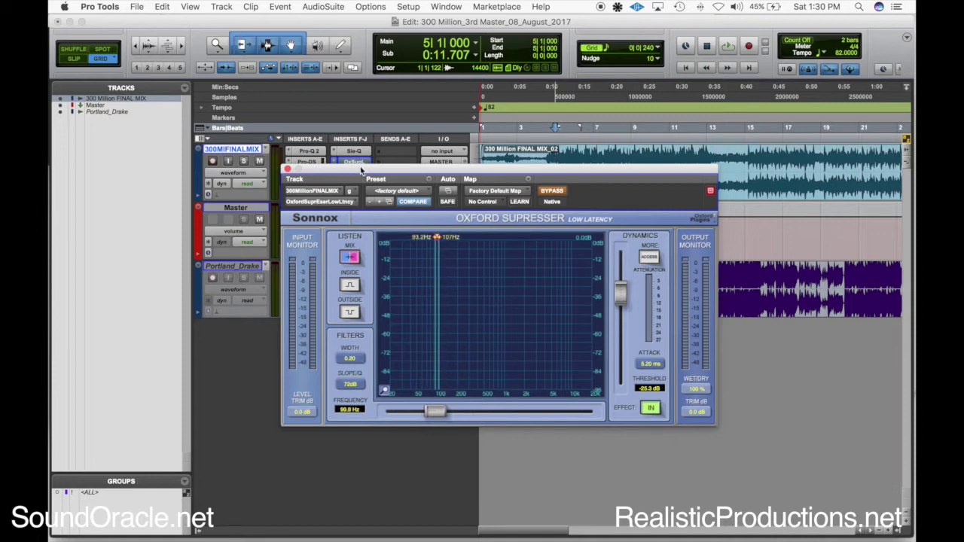
click(354, 163)
click(355, 170)
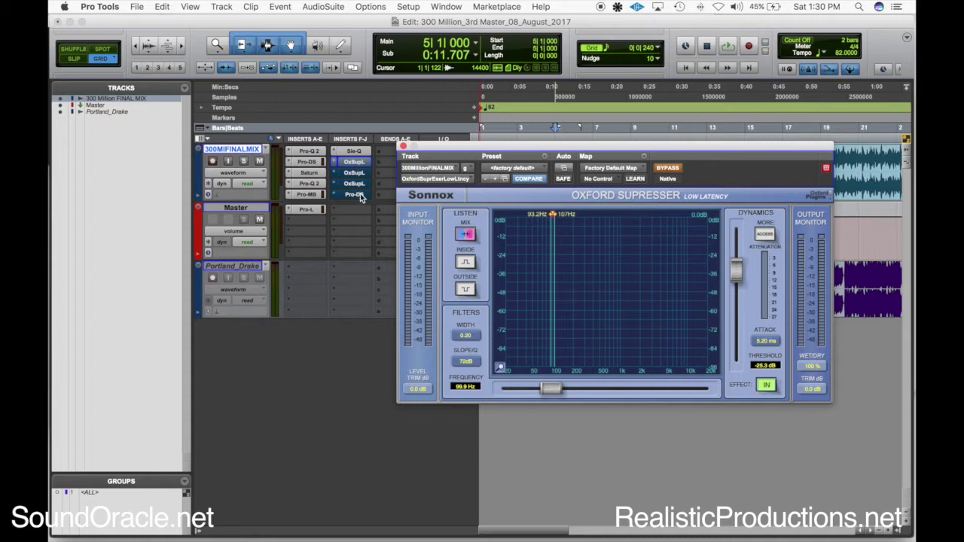
View the bypassed Pro-DS insert and the first Oxford Supresser insert in turn to compare their frequency controls
click(360, 195)
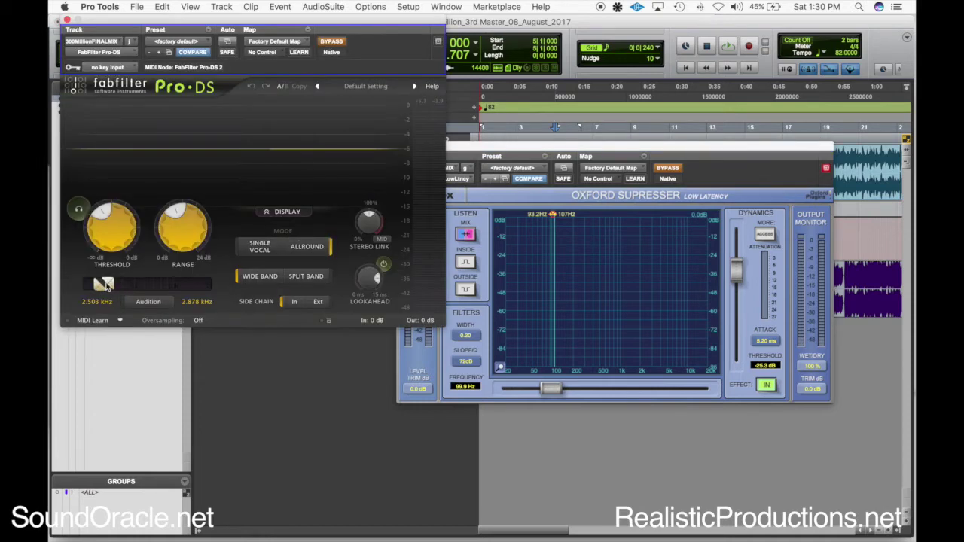
click(66, 20)
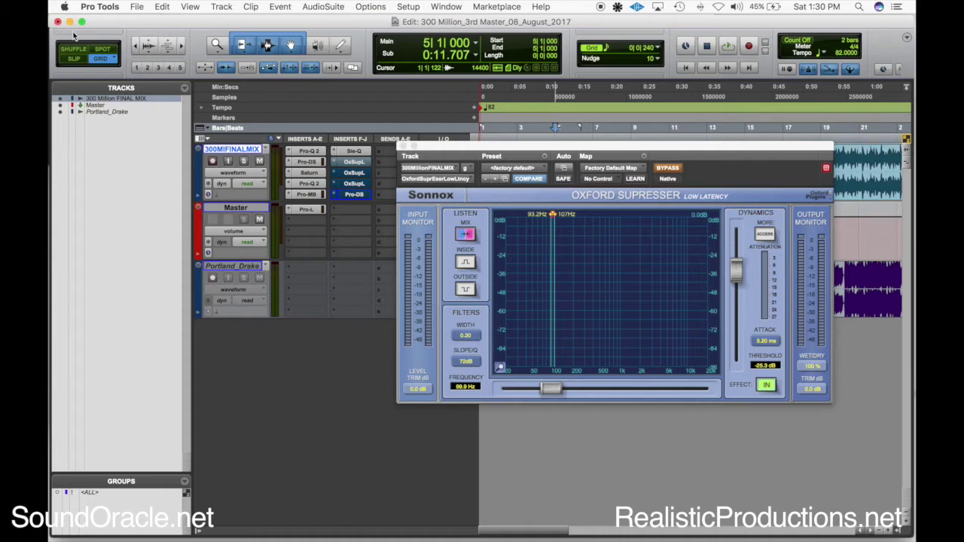
click(354, 194)
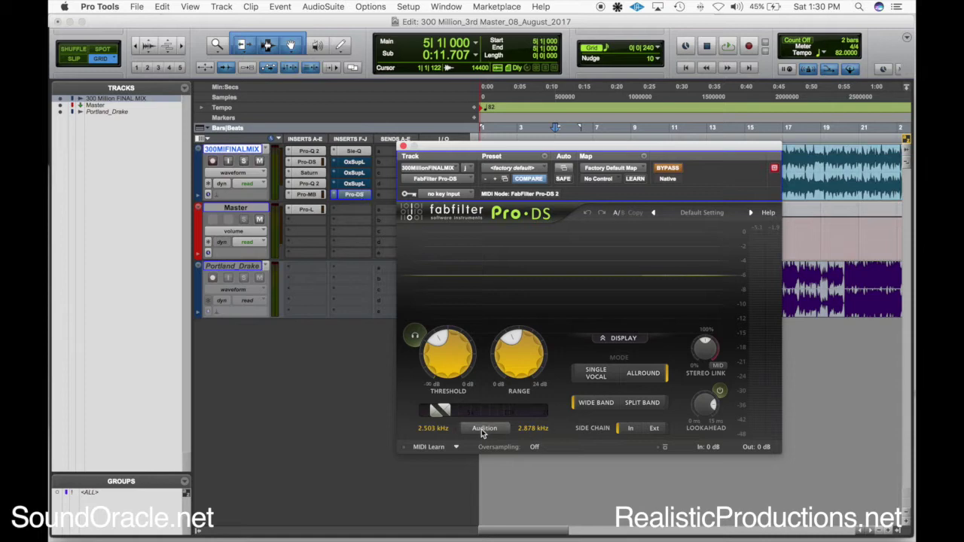
click(403, 146)
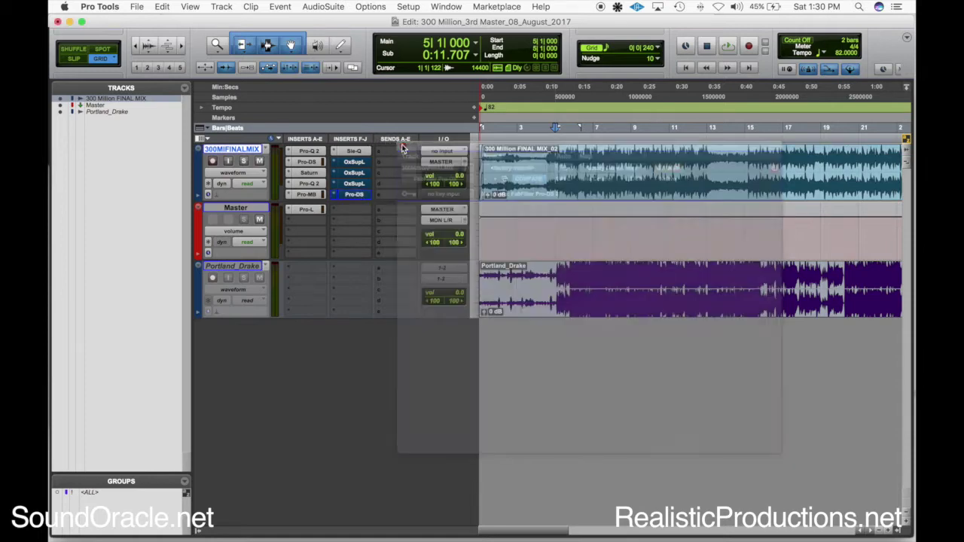
click(354, 162)
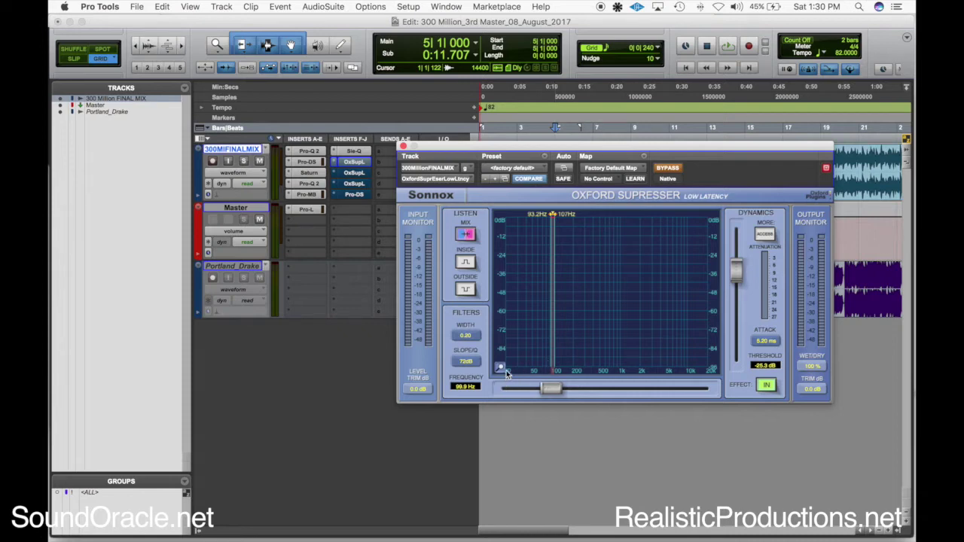
click(354, 194)
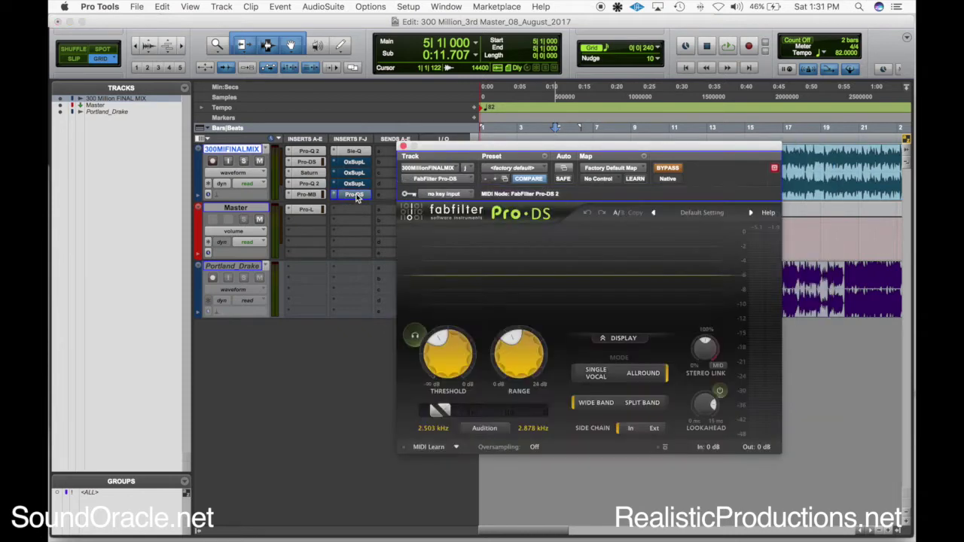
drag(523, 150, 484, 132)
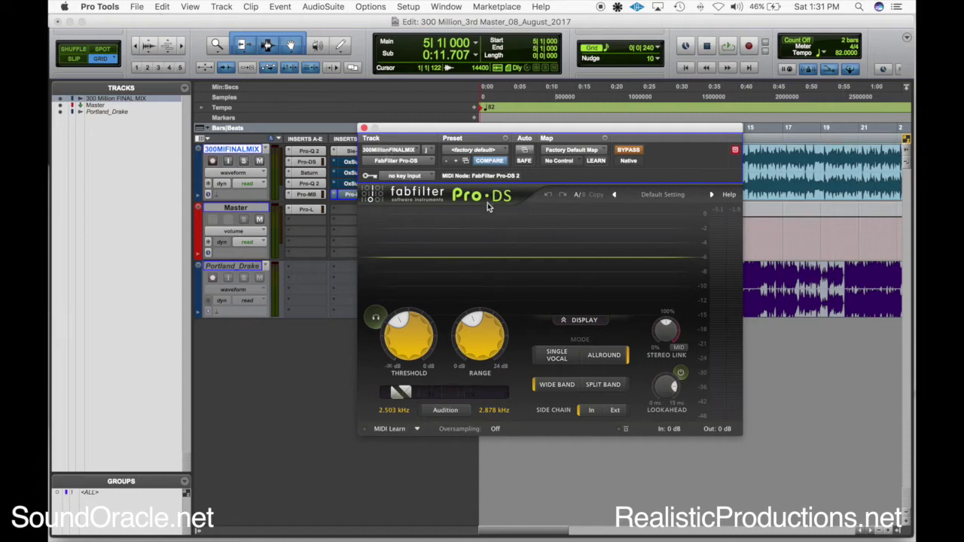
click(364, 129)
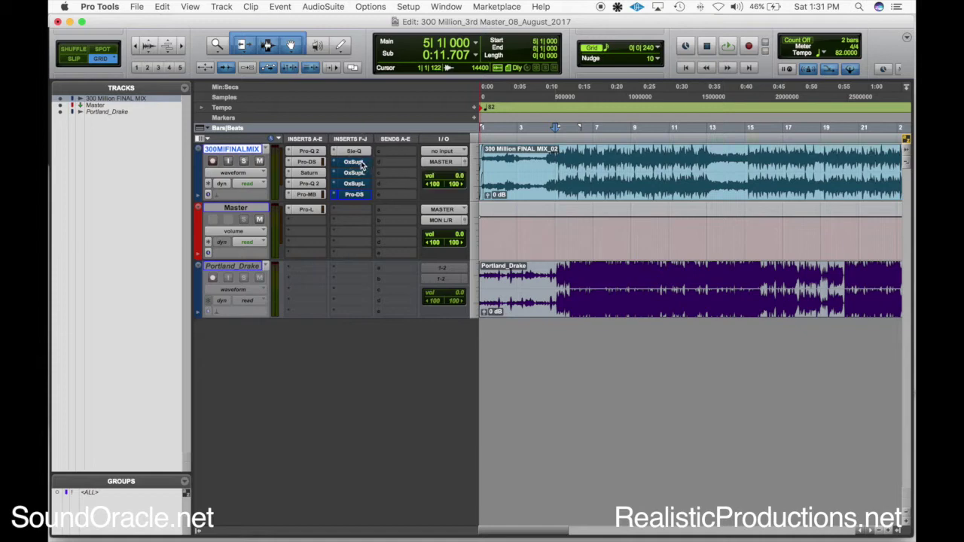
Show the first Oxford Supresser alongside the last Pro-DS insert, and close Pro-DS so only the Supresser stays open
click(363, 163)
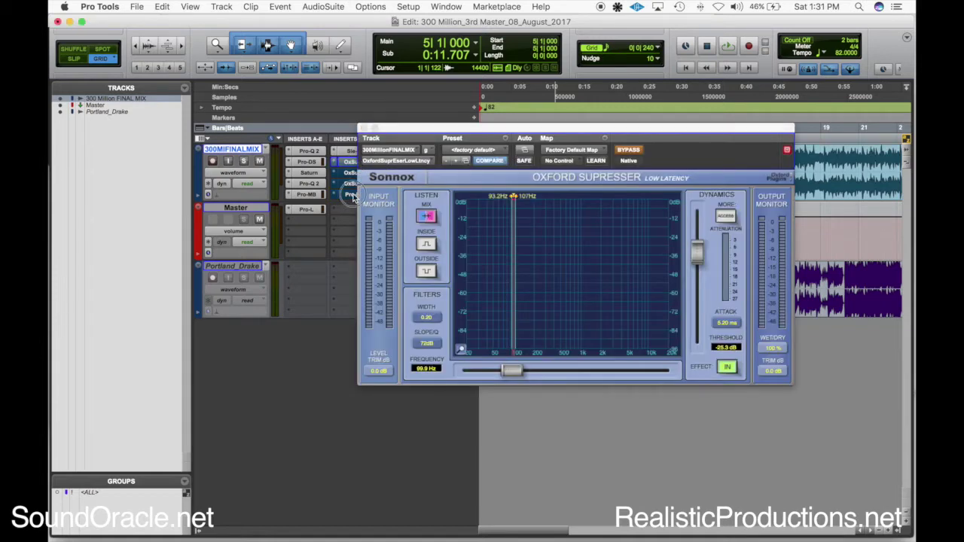
click(306, 161)
click(457, 143)
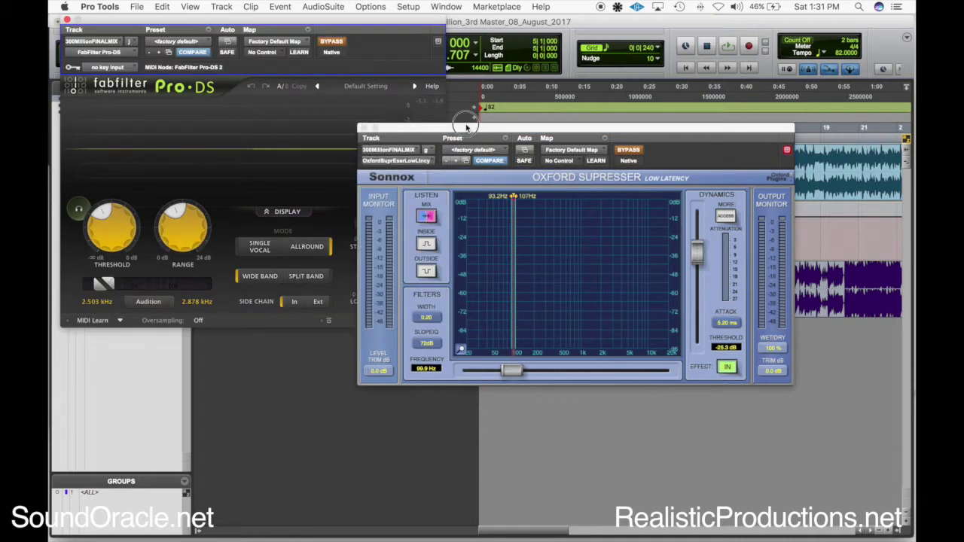
drag(457, 143, 499, 138)
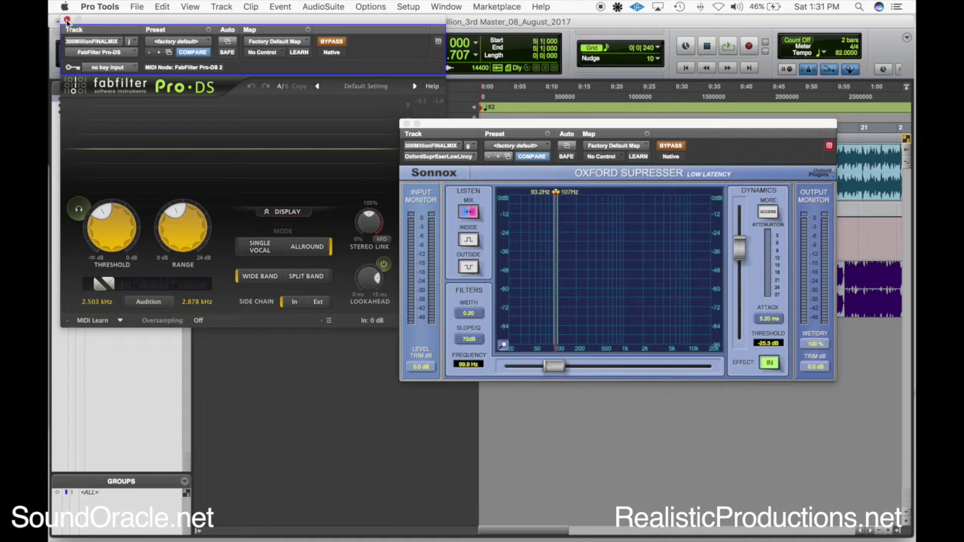
click(67, 19)
Move the Supresser window clear of the mix waveform and select the range from 5|2|000 to 12|3|240
drag(462, 133, 284, 219)
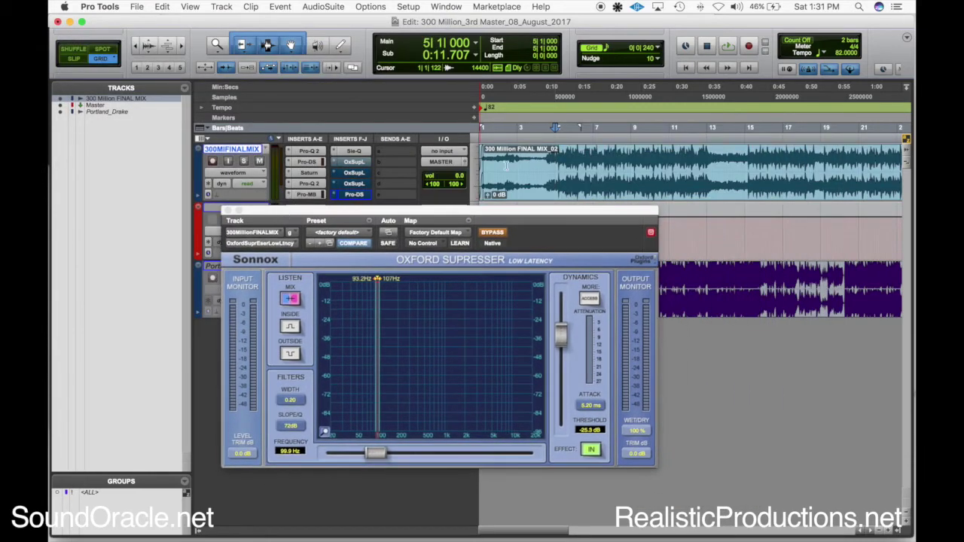
click(558, 152)
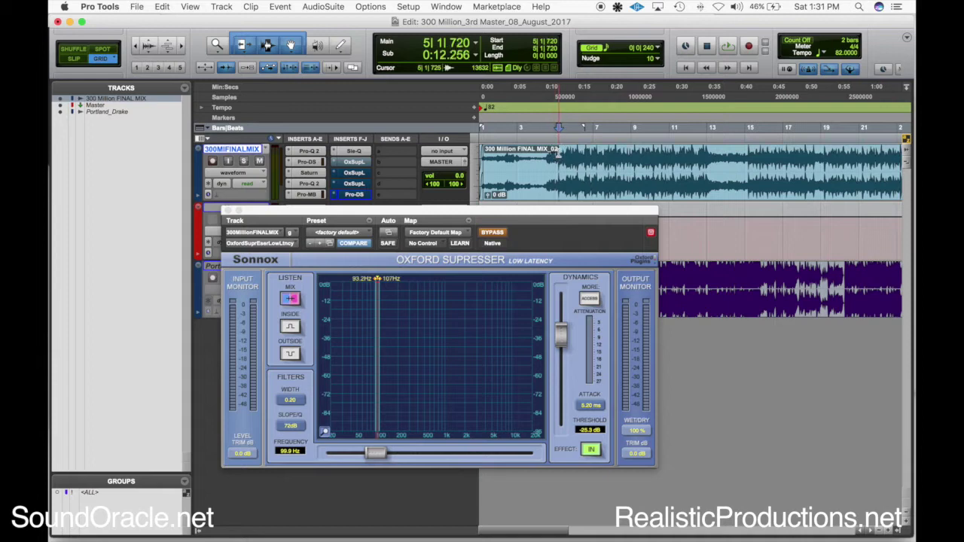
drag(558, 153, 698, 155)
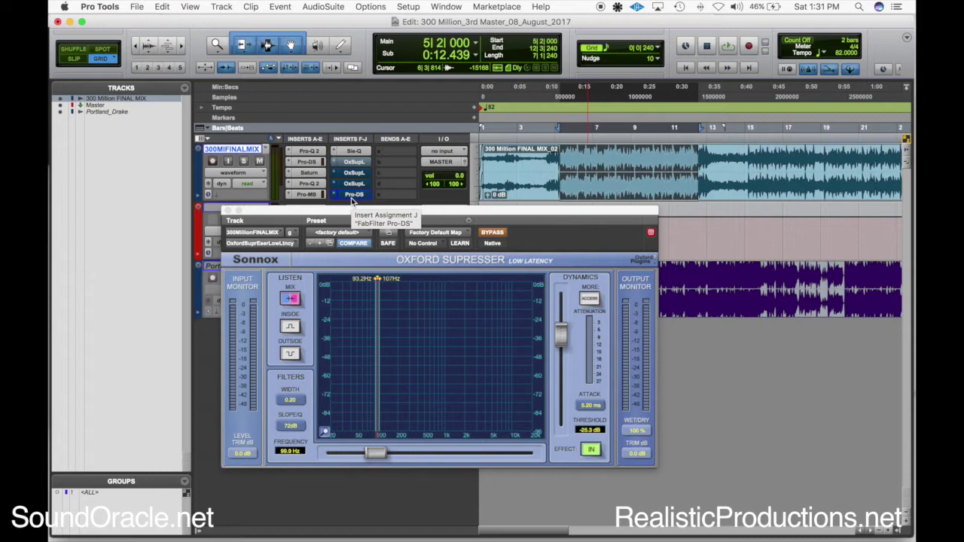
Activate the Oxford Supresser and set its frequency to 114 Hz while listening only to the inside band during playback
click(494, 234)
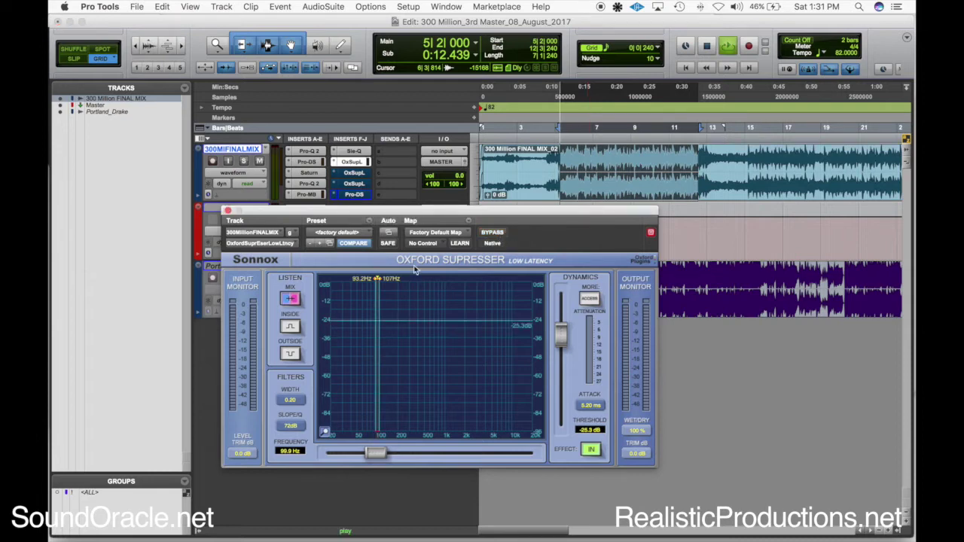
key(space)
click(291, 326)
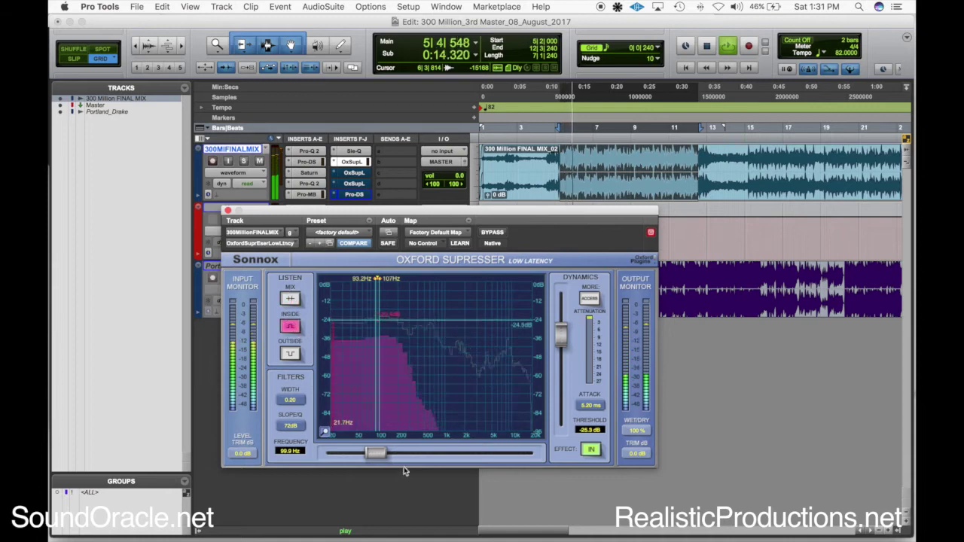
drag(374, 453, 378, 455)
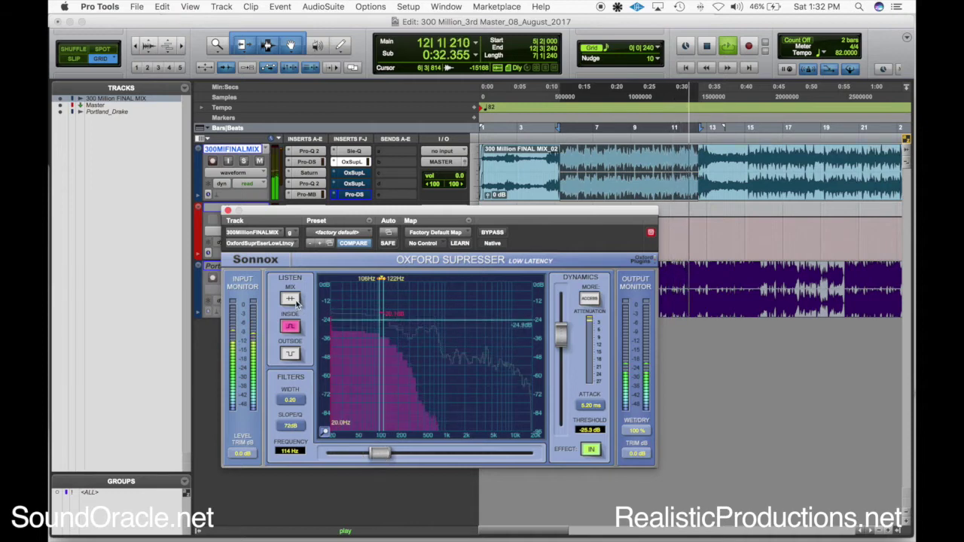
key(space)
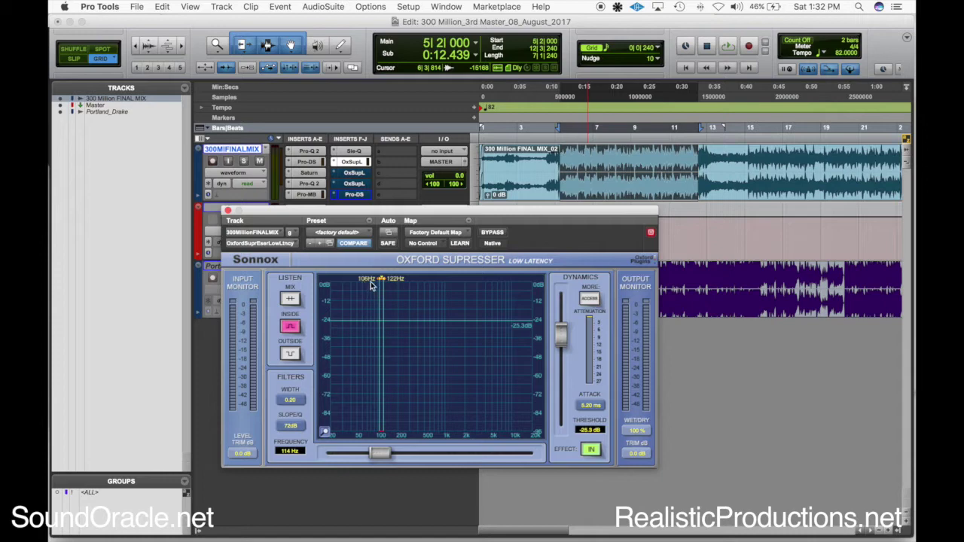
Try sweeping the first Pro-Q 2's 123.05 Hz band down to 106.49 Hz, boosted to +7.36 dB and soloed, and undo it
click(311, 152)
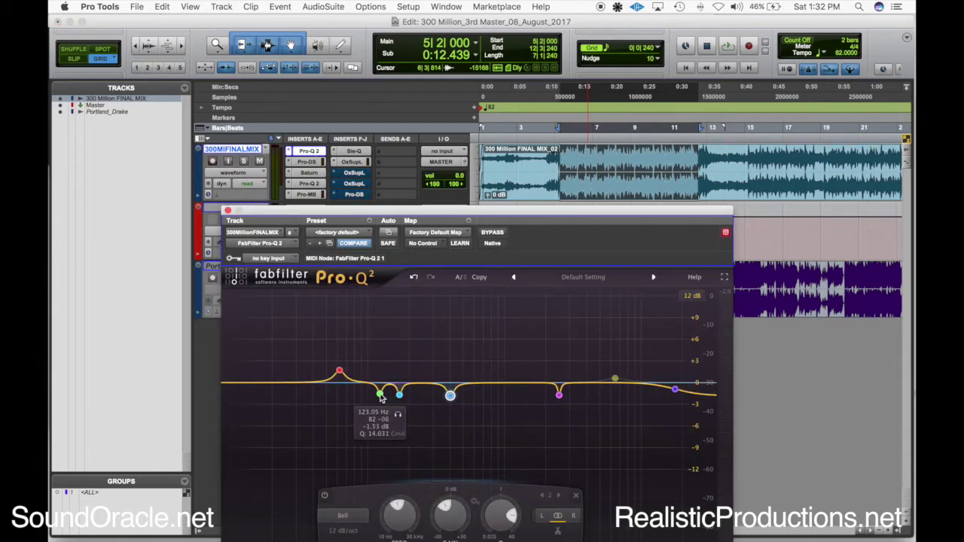
drag(381, 395, 376, 336)
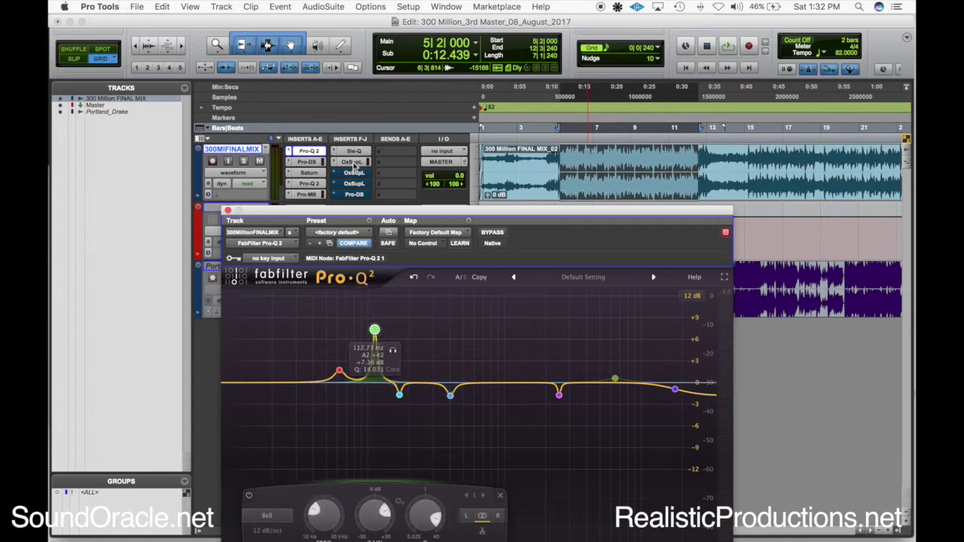
key(space)
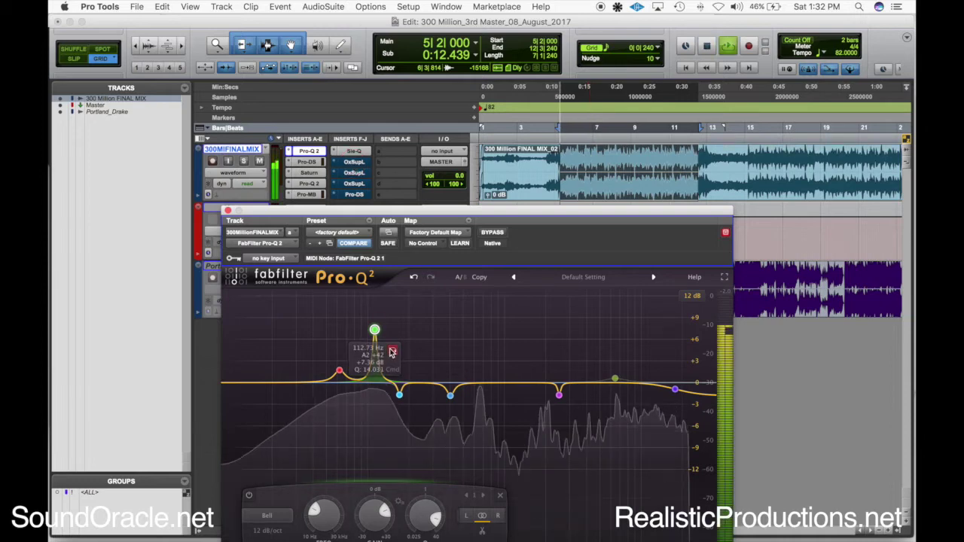
click(393, 351)
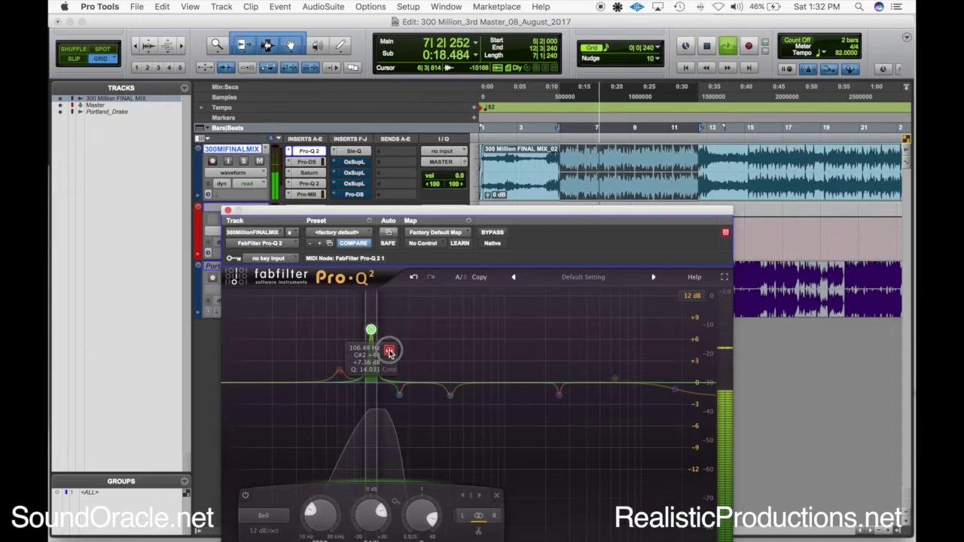
drag(393, 350, 392, 351)
key(space)
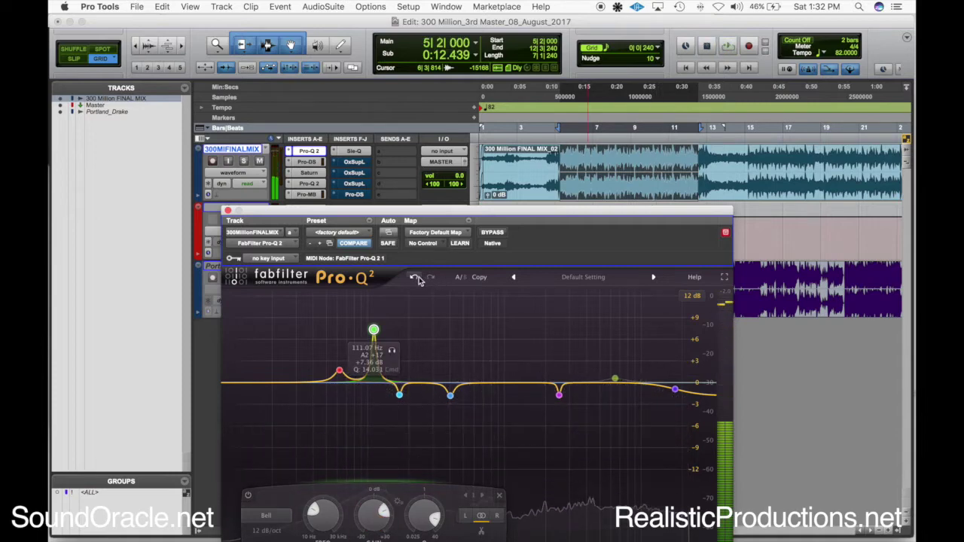
click(414, 277)
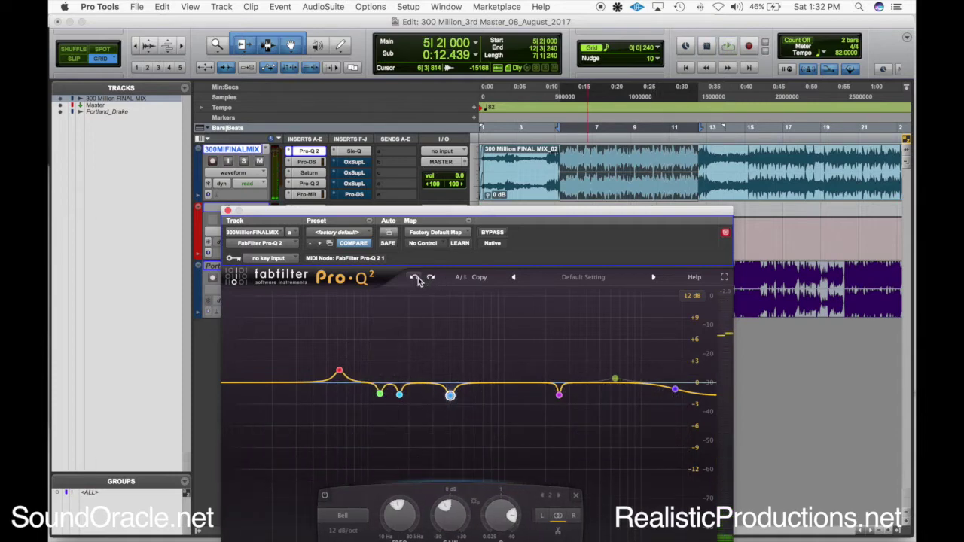
click(227, 210)
Return the first Oxford Supresser to full mix listening, activate it, and set its threshold to -28.1 dB during playback
click(362, 166)
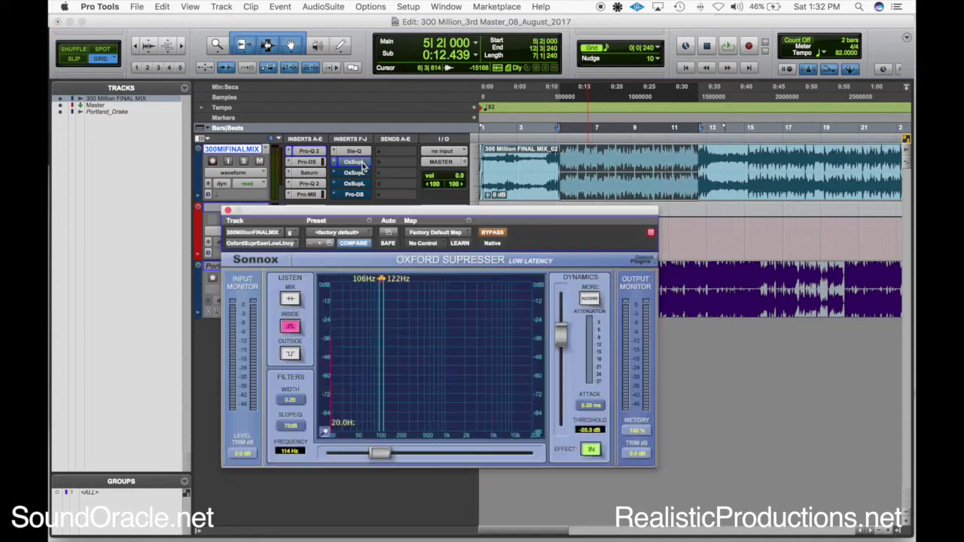
click(290, 300)
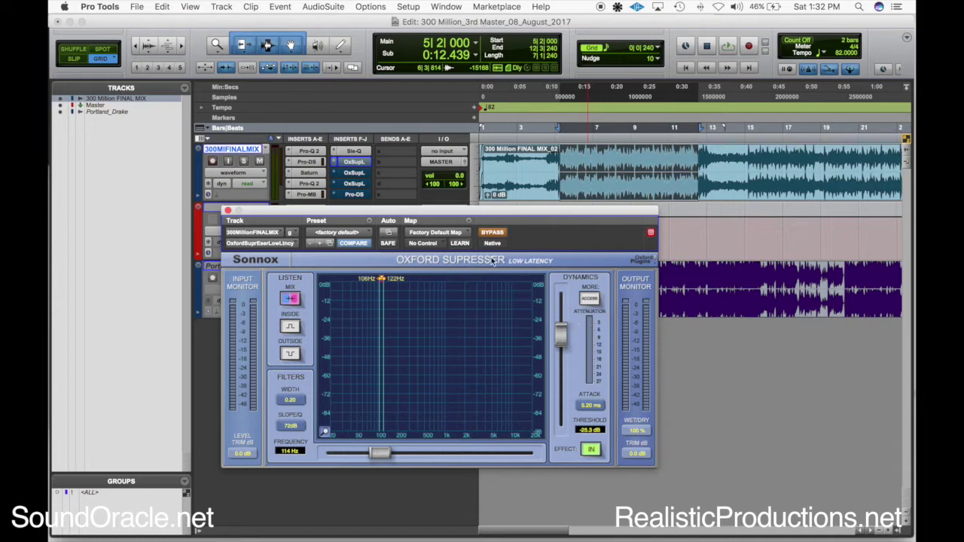
click(496, 233)
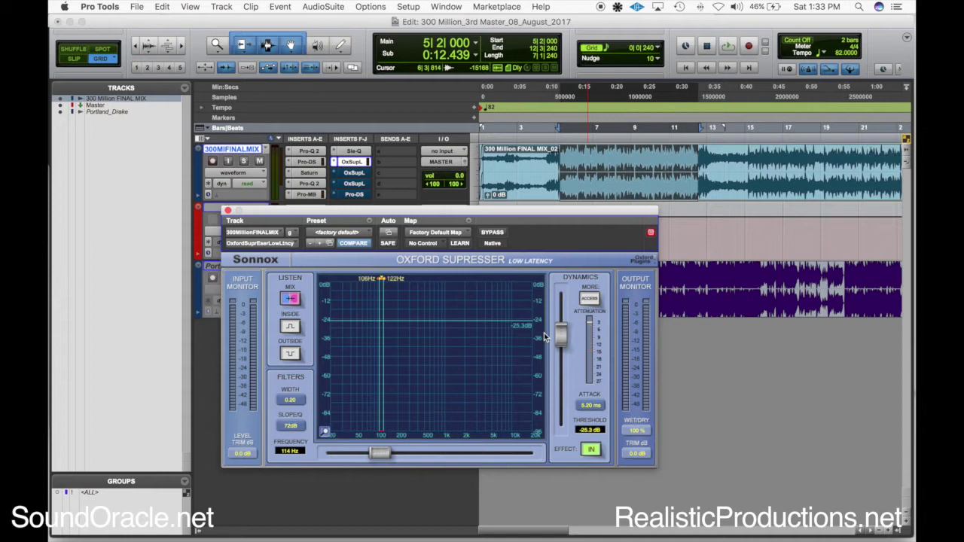
key(space)
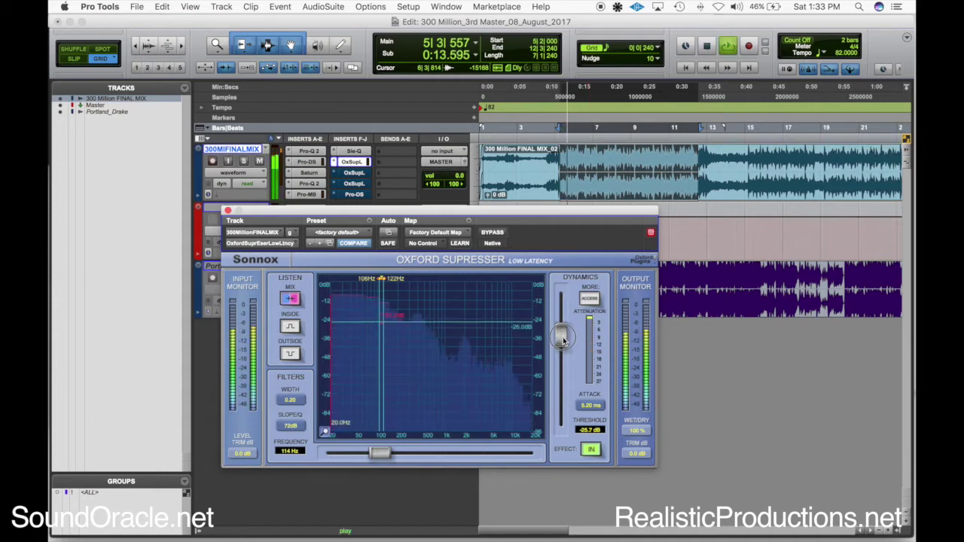
drag(564, 339, 561, 345)
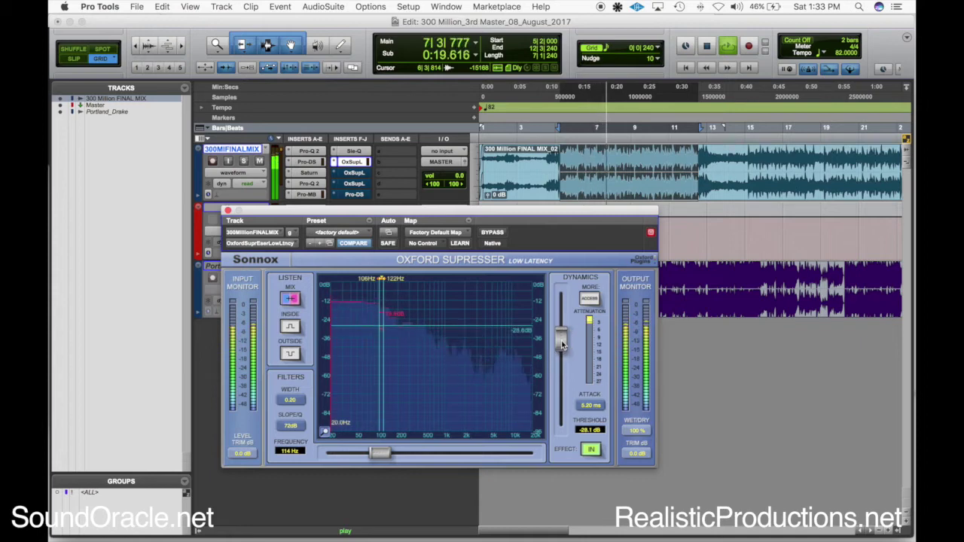
Compare the mix with the Oxford Supresser bypassed and active during playback, leave it active, and stop playback
click(493, 233)
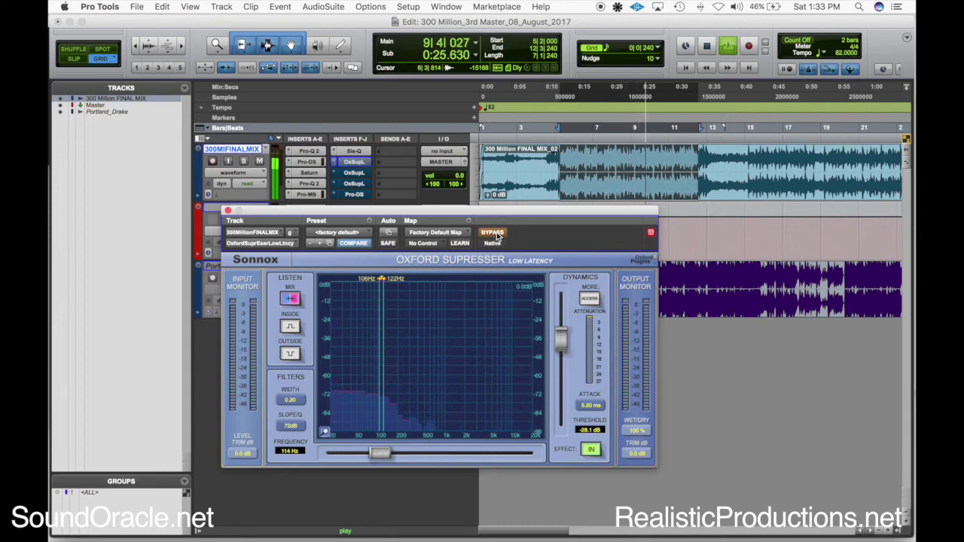
click(494, 234)
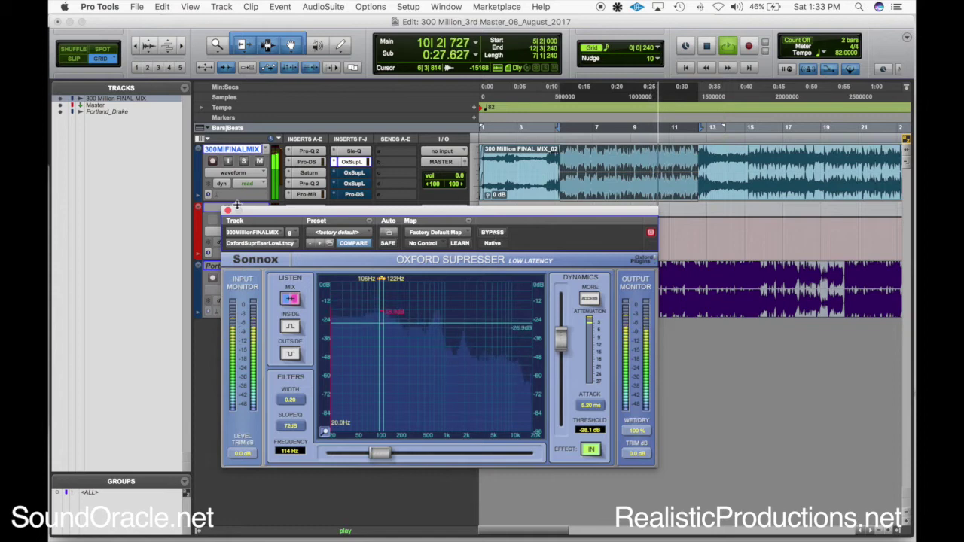
key(space)
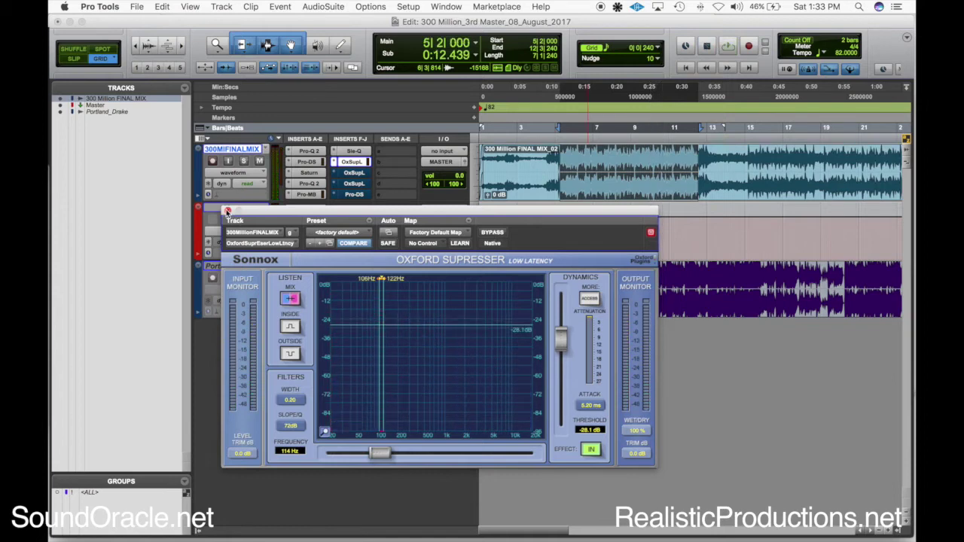
Activate the second Oxford Supresser on the 300 Million final mix track and set it to listen only to the inside band
click(227, 212)
click(358, 176)
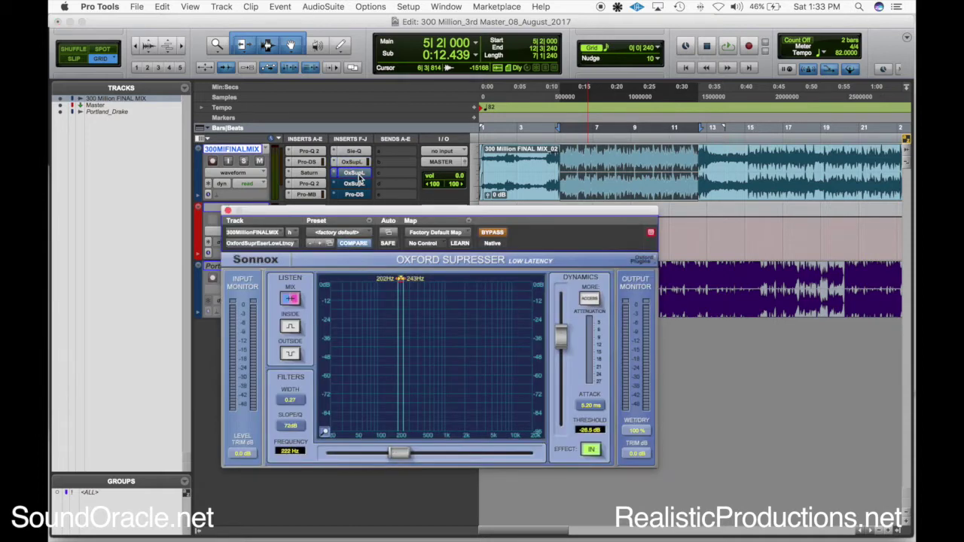
click(500, 234)
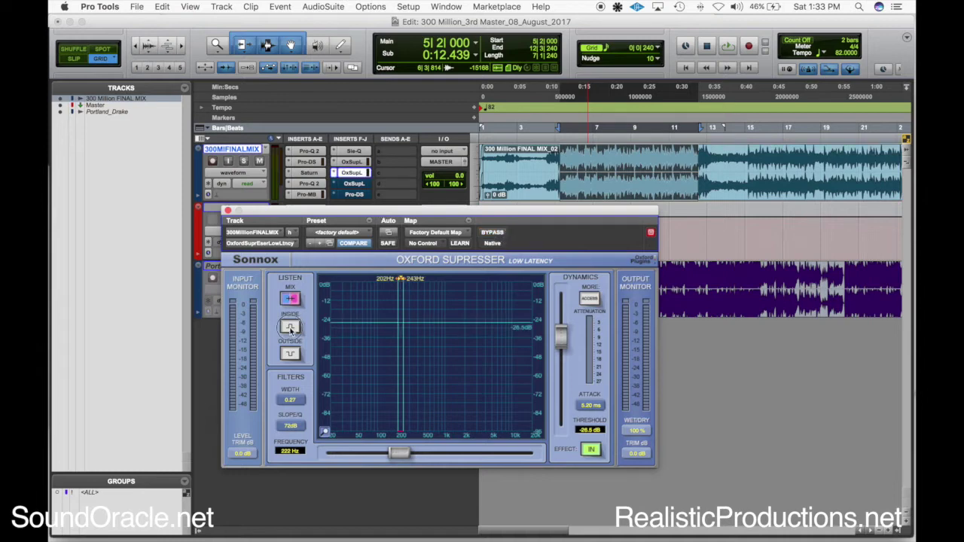
click(290, 328)
Try a temporary bell band in the first Pro-Q 2 at 241.07 Hz, boosted +3.53 dB and soloed during playback
click(308, 152)
drag(419, 388, 421, 300)
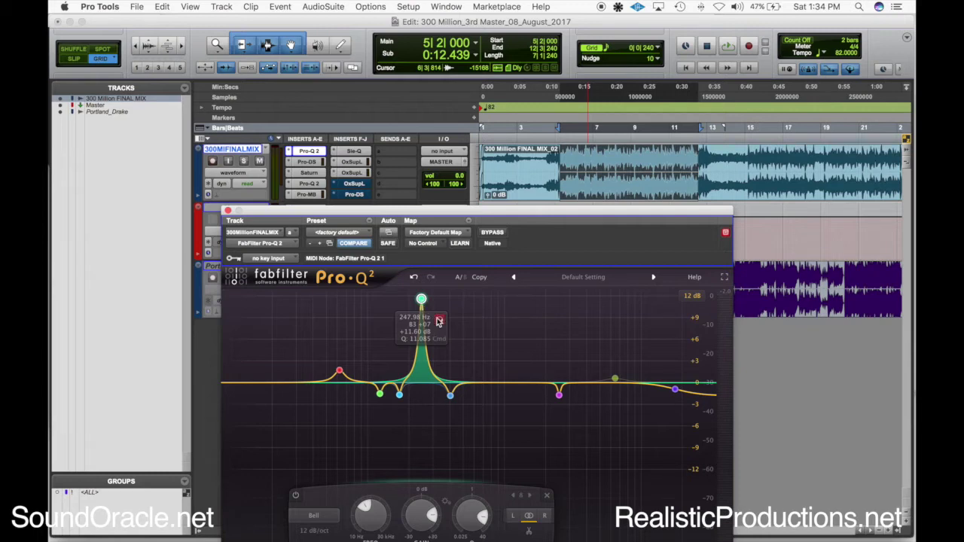
scroll(434, 316, down, 8)
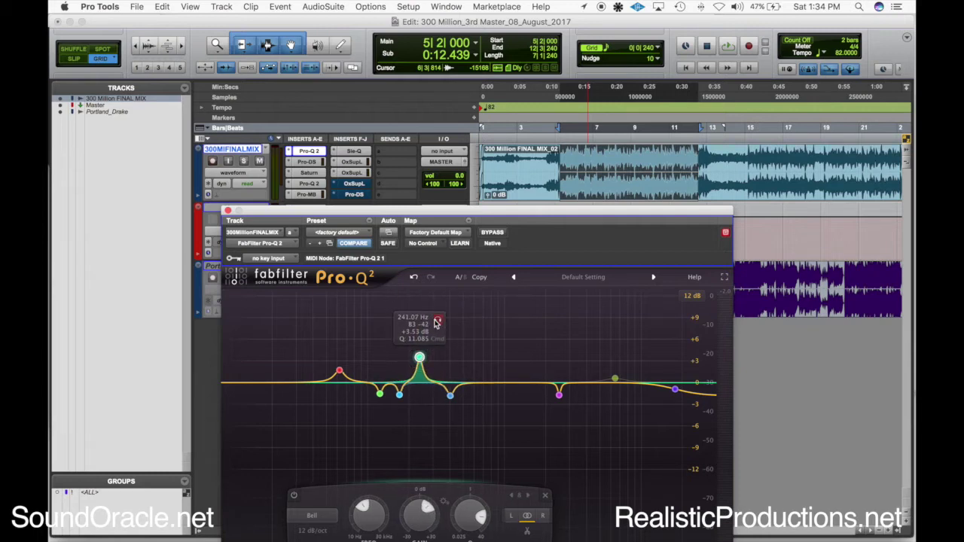
key(space)
click(437, 322)
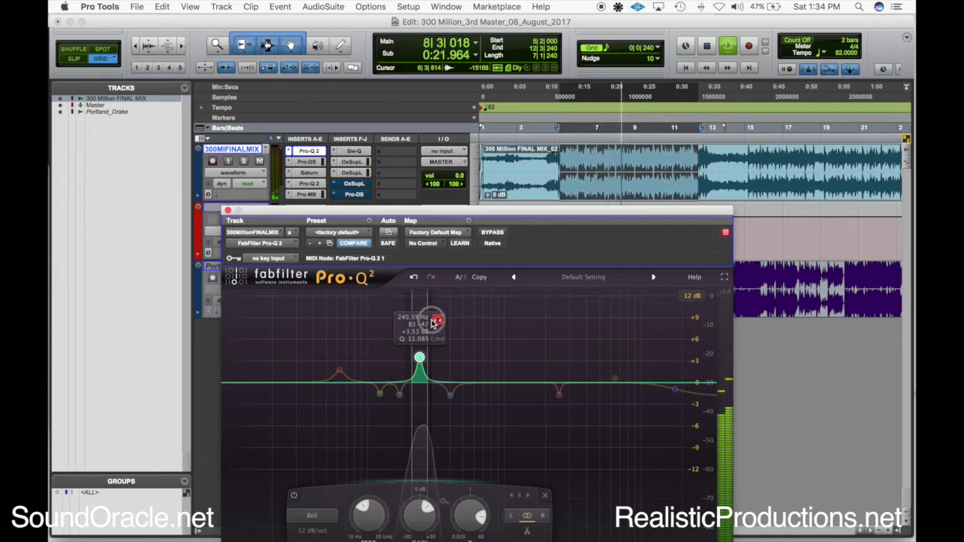
Sweep the soloed Pro-Q 2 band down to 123.50 Hz and back up to 245.53 Hz, and undo the temporary band entirely
drag(436, 322, 397, 325)
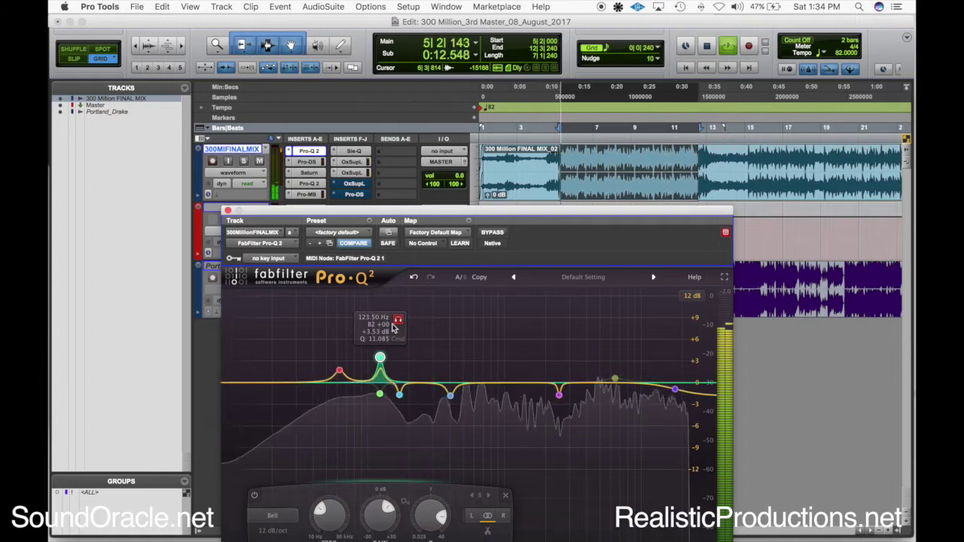
key(space)
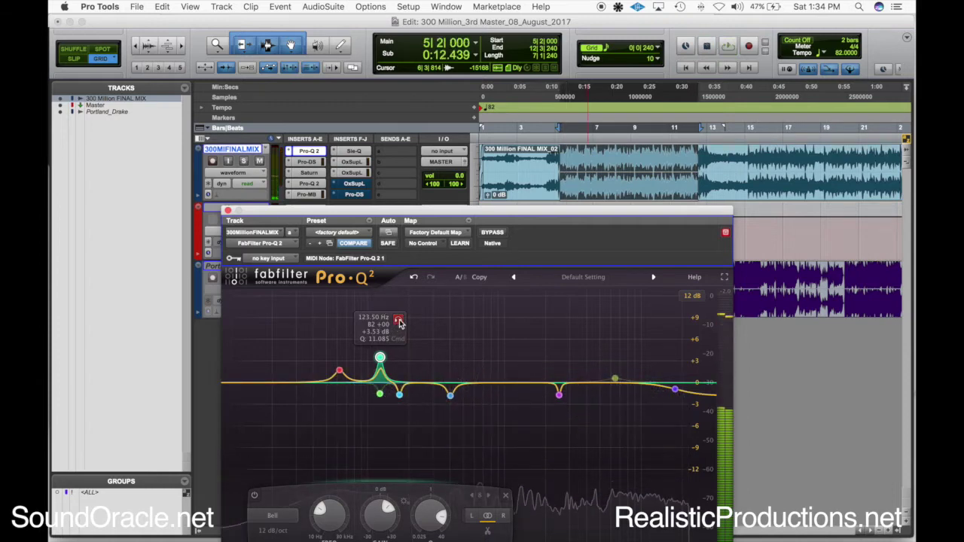
drag(399, 322, 444, 320)
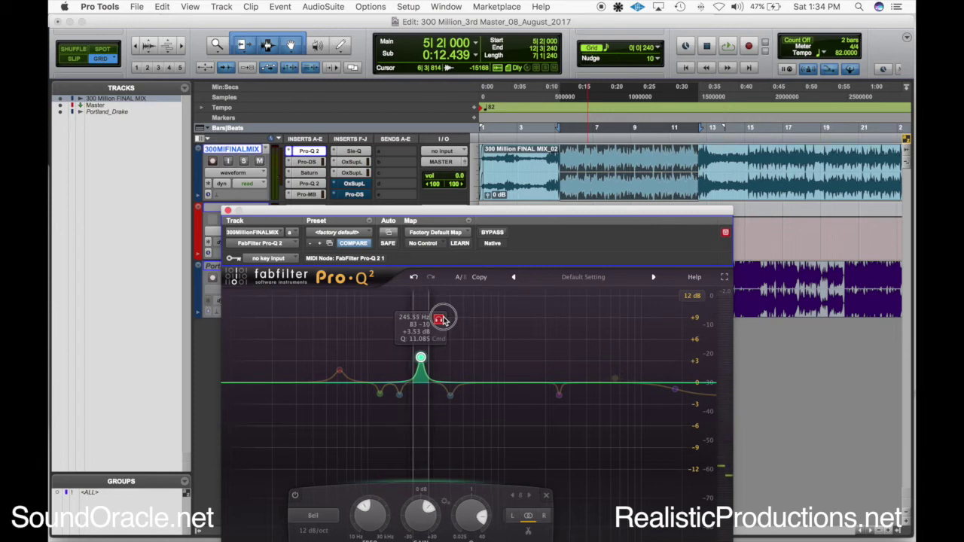
drag(444, 320, 443, 320)
click(415, 278)
click(414, 278)
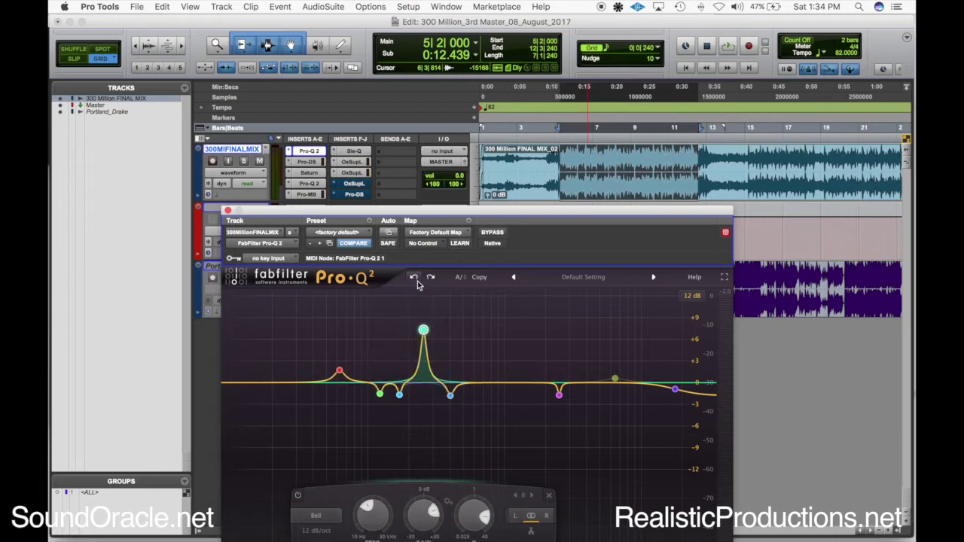
click(415, 278)
click(415, 277)
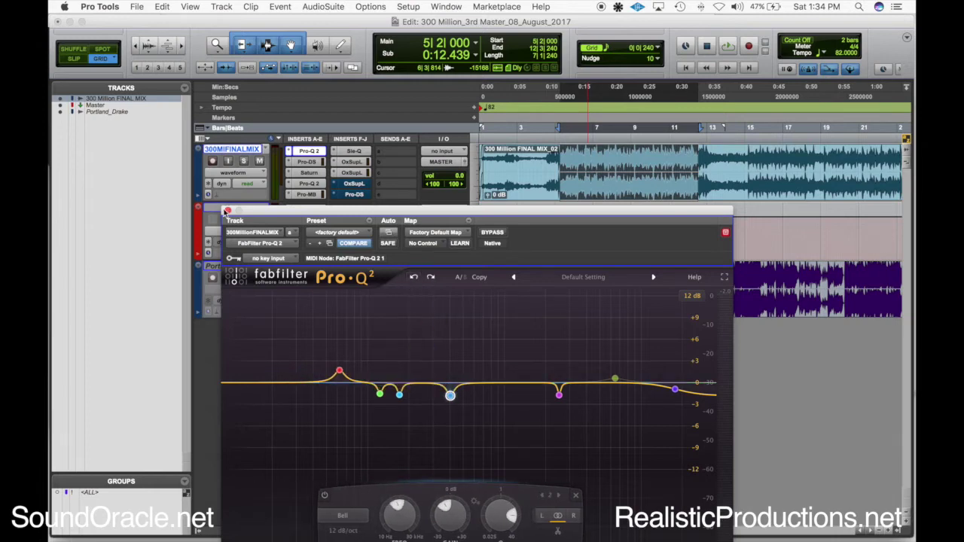
Set the second Oxford Supresser's frequency to 227 Hz while listening to the inside band during playback, and stop playback
click(351, 173)
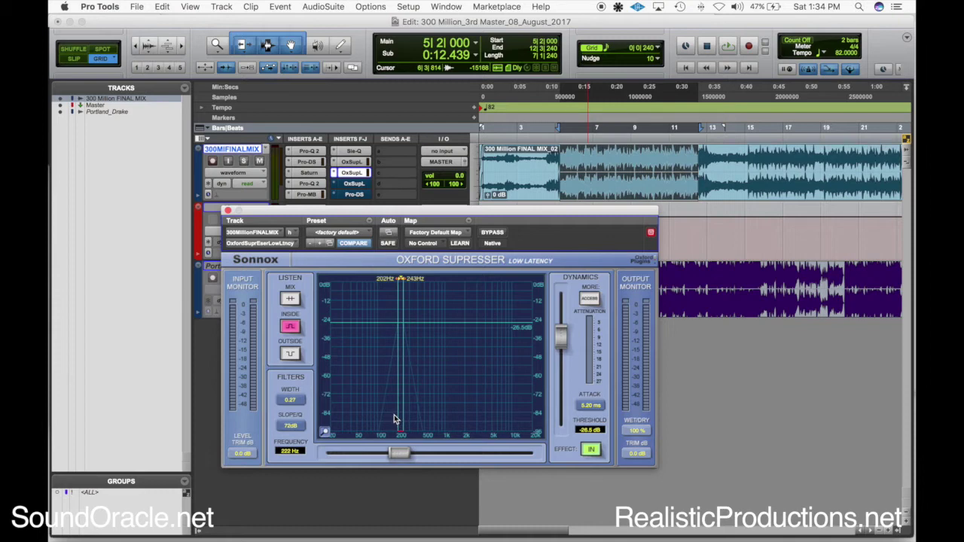
key(space)
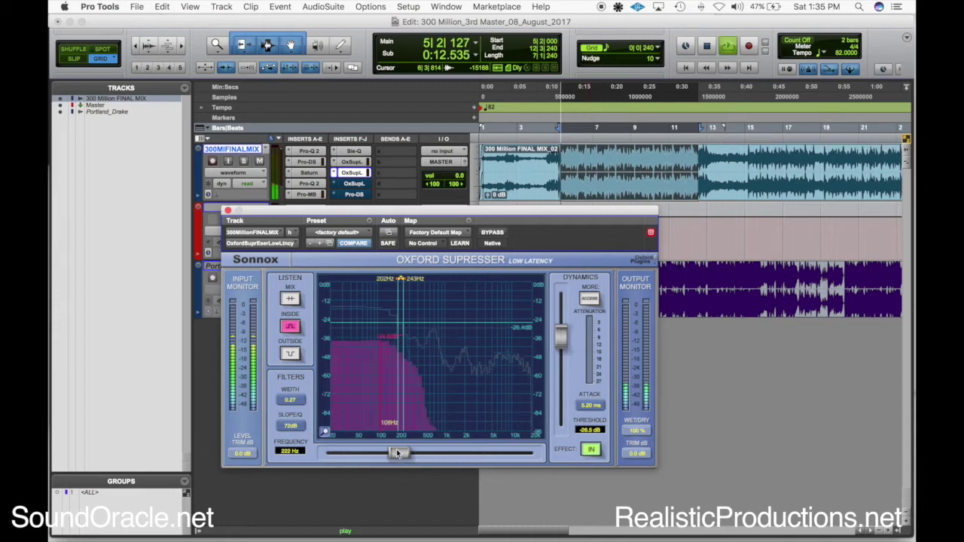
drag(397, 453, 401, 457)
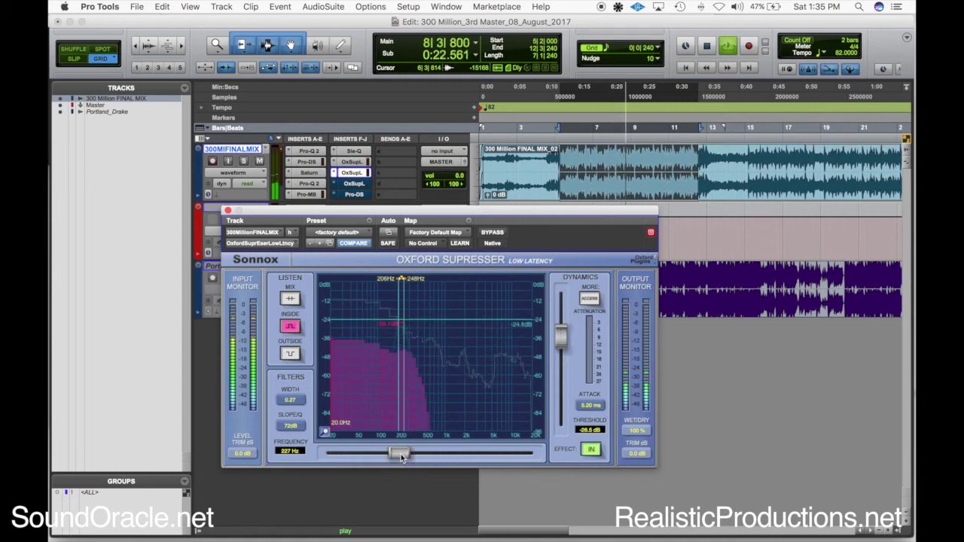
key(space)
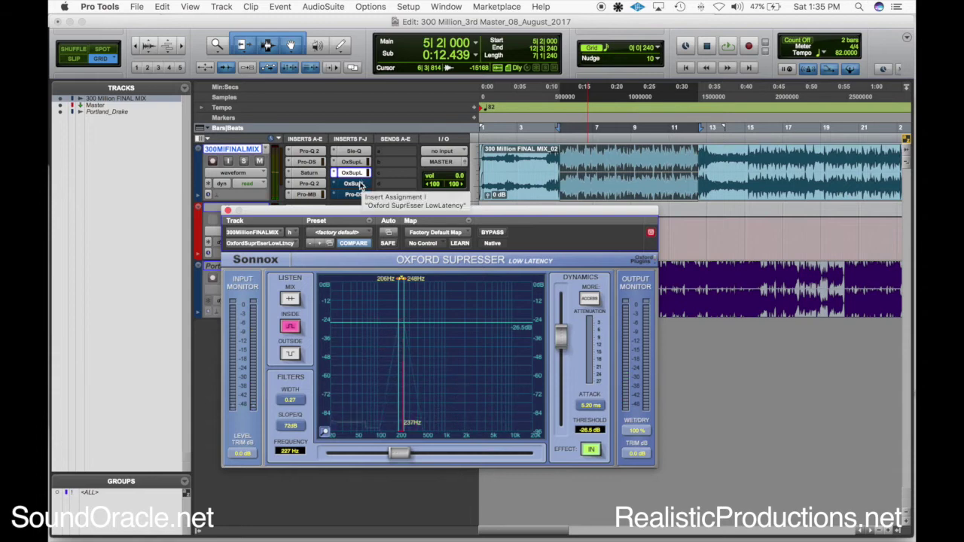
Add a narrow bell band at 217.14 Hz with +8.98 dB in the first Pro-Q 2, and arrange it beside the second Oxford Supresser
click(311, 151)
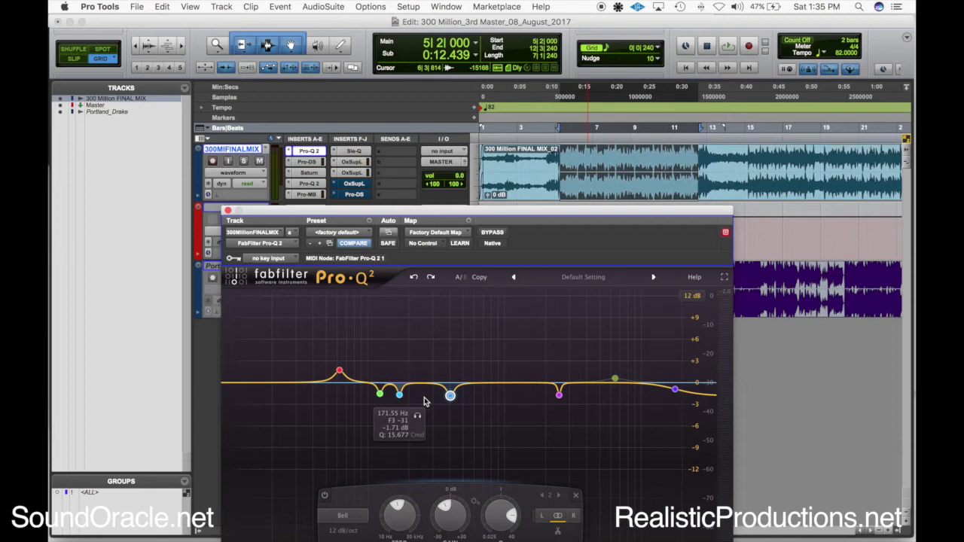
drag(419, 384, 414, 317)
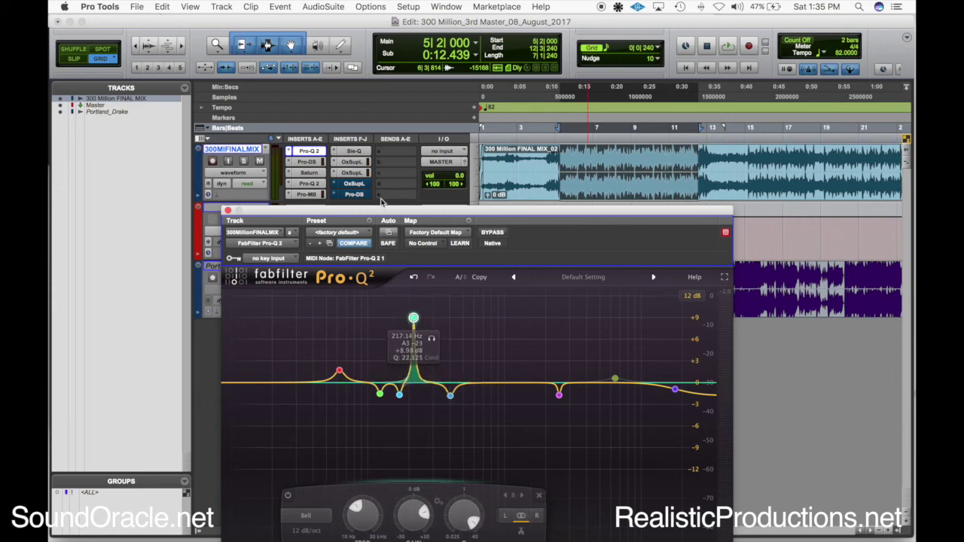
click(351, 174)
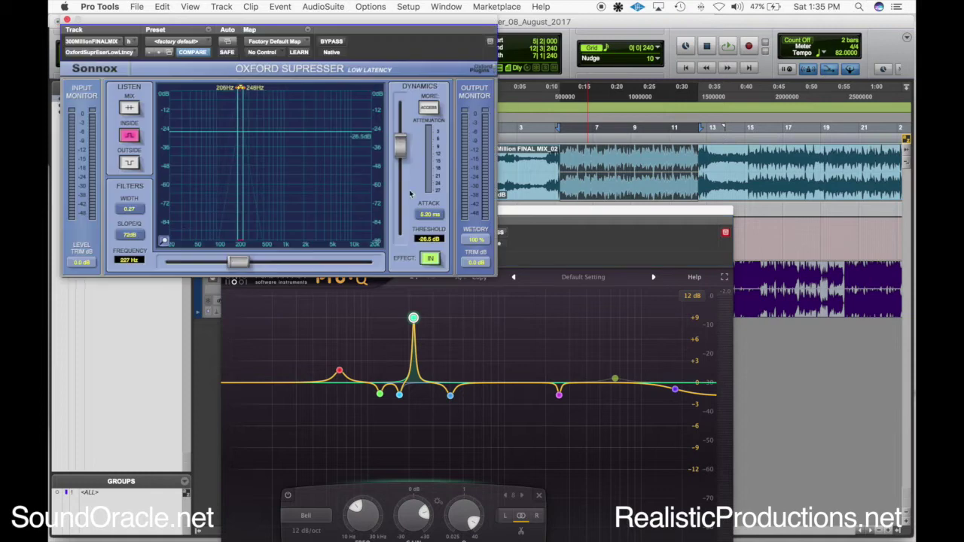
drag(536, 211, 686, 20)
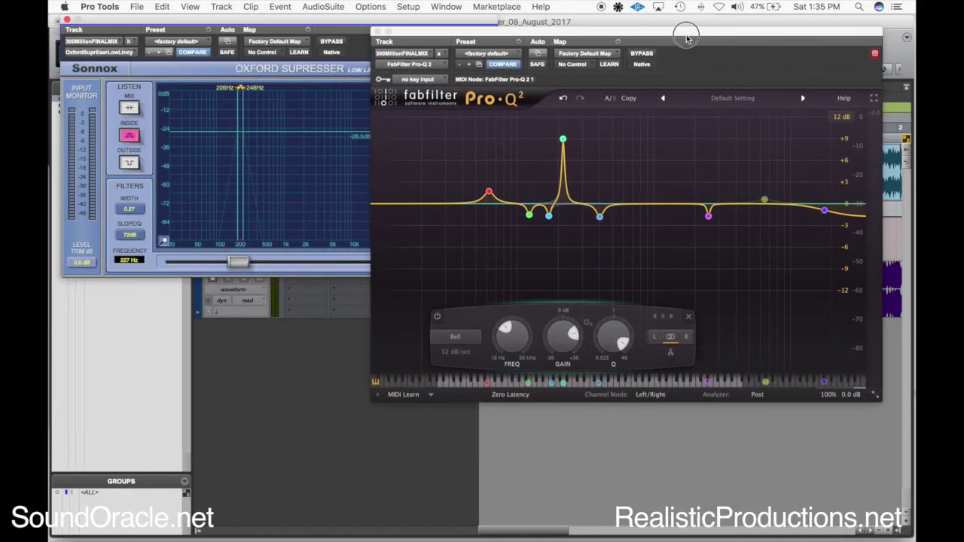
Audition the boosted Pro-Q 2 band in solo with the Supresser on full mix listening, lower its gain to about 0 dB, and close Pro-Q 2
key(space)
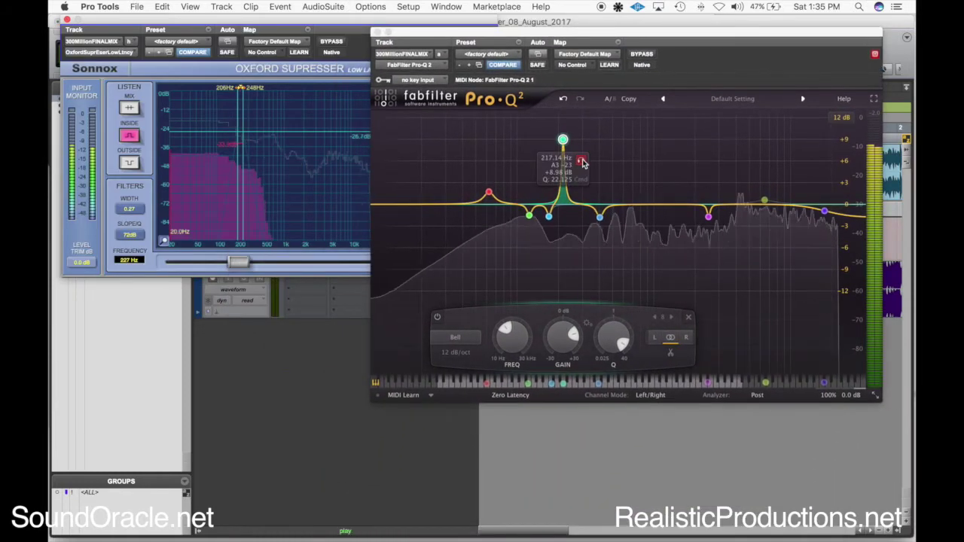
click(581, 162)
click(129, 108)
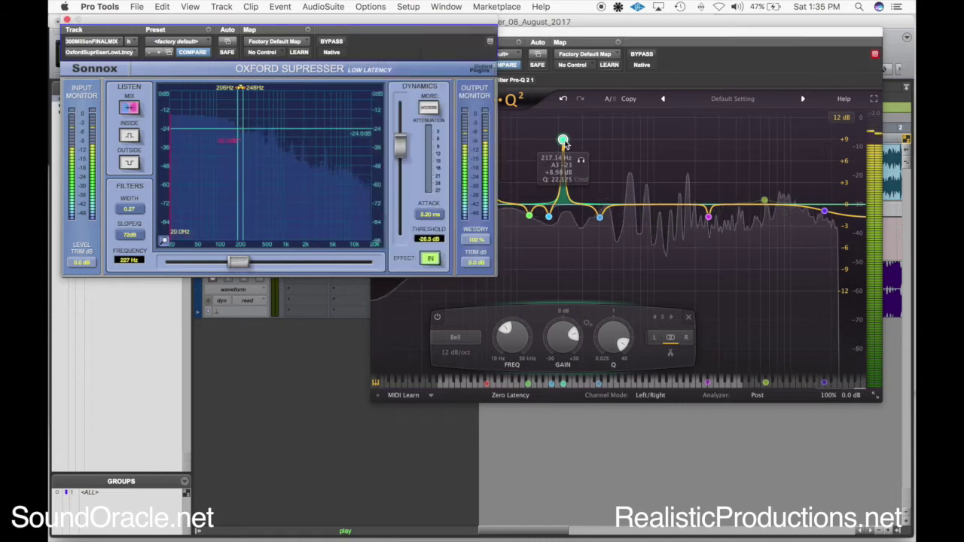
click(581, 161)
click(580, 161)
drag(580, 162, 584, 161)
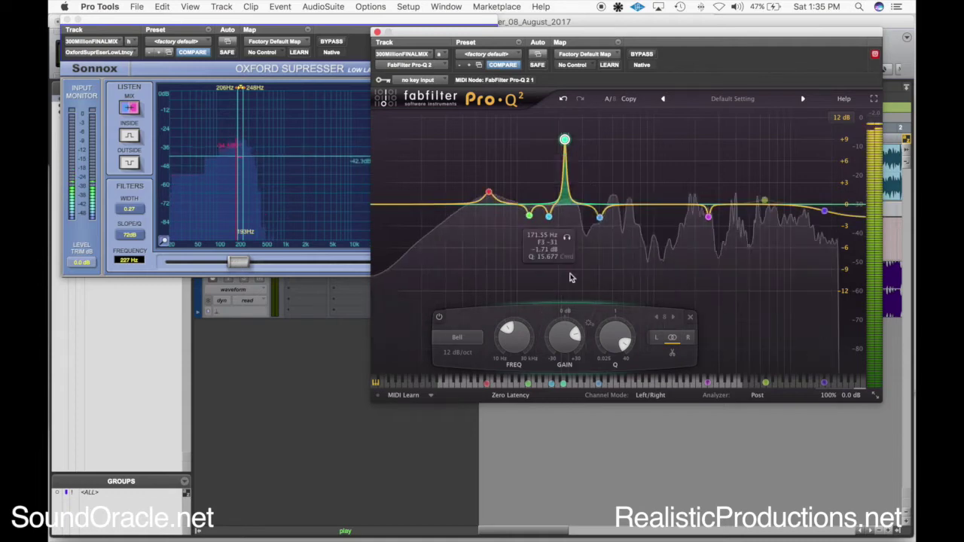
scroll(559, 339, down, 5)
scroll(559, 339, down, 10)
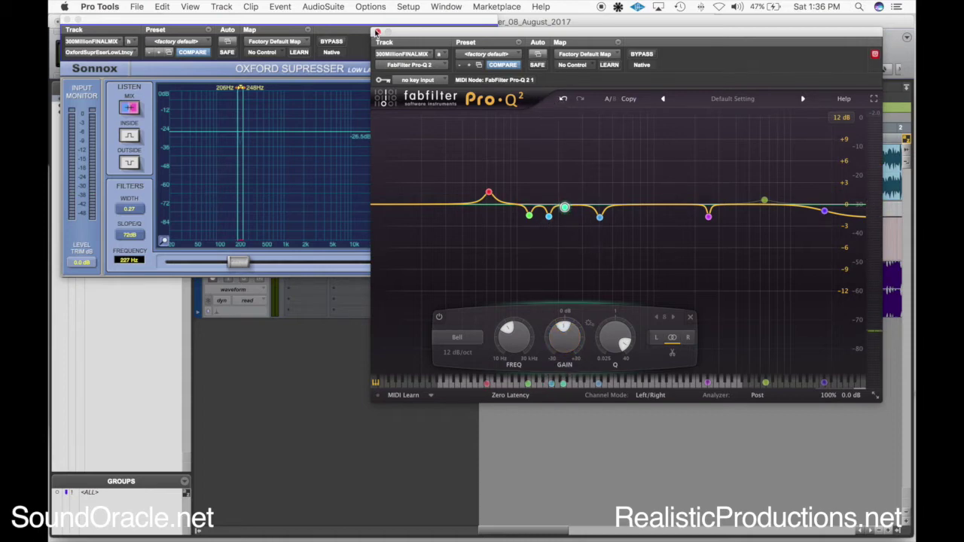
click(377, 31)
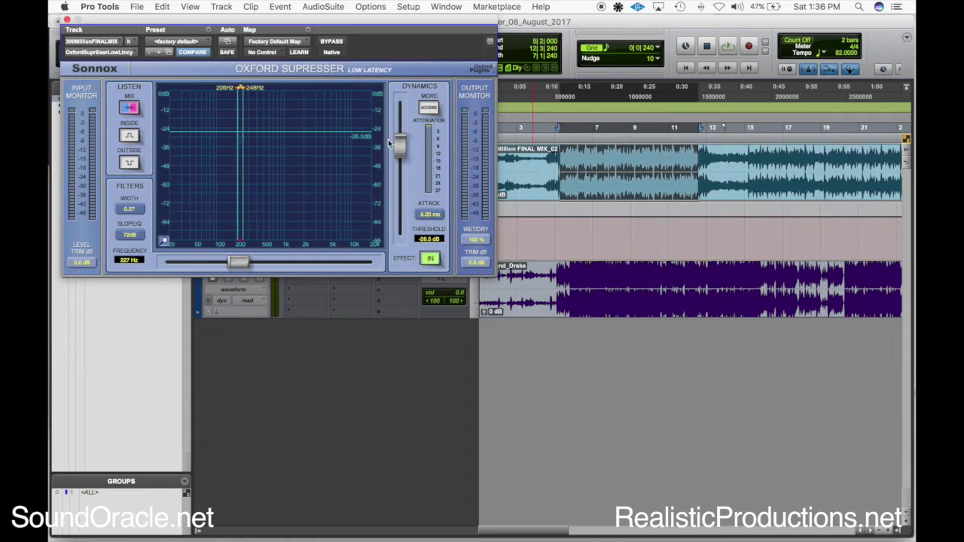
Lower the second Oxford Supresser's threshold to about -36 dB during playback
drag(400, 143, 405, 149)
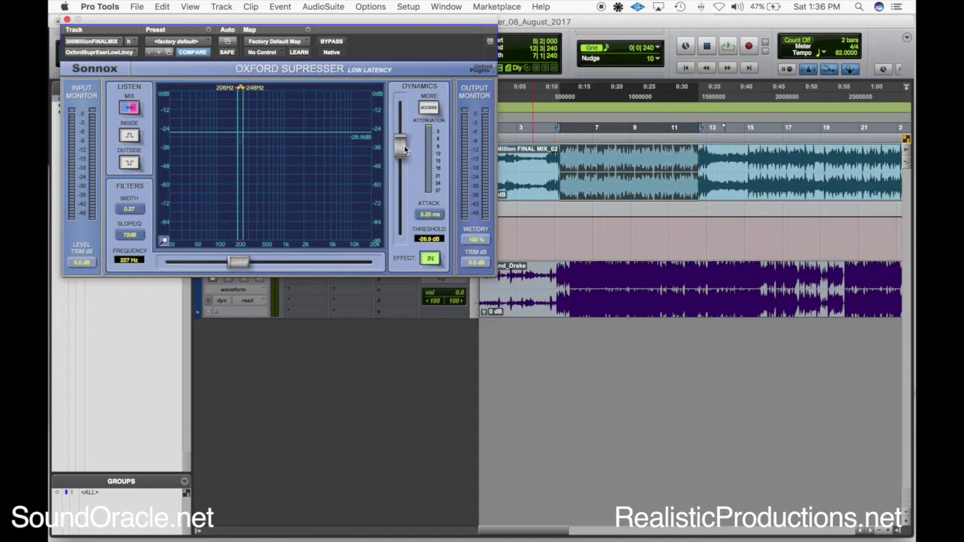
key(space)
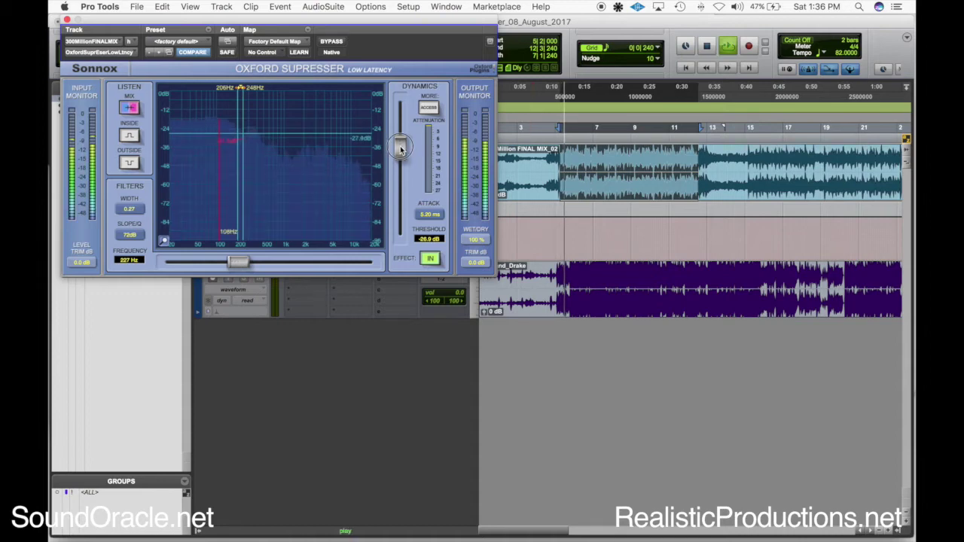
drag(404, 149, 400, 159)
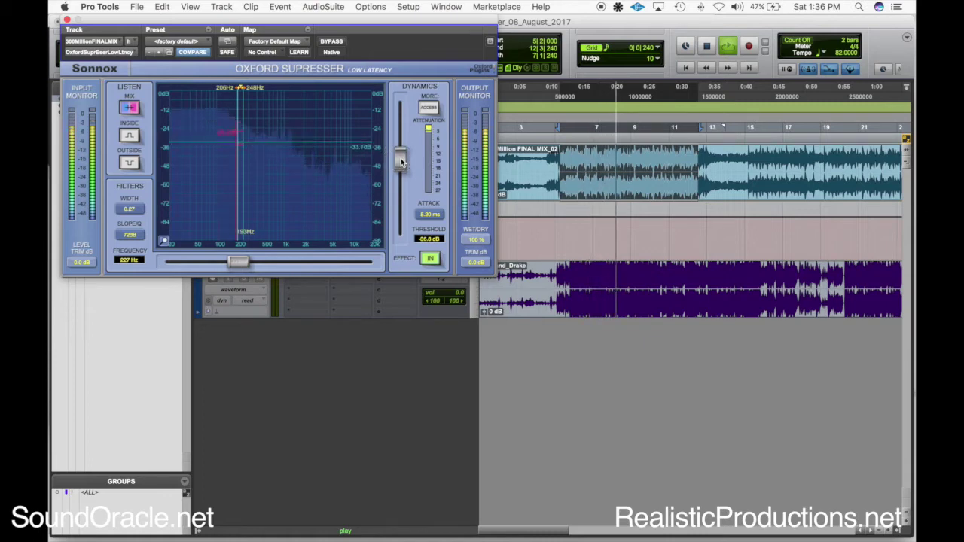
Compare the mix with the second Oxford Supresser bypassed and active during playback, leave it active, and stop playback
click(67, 20)
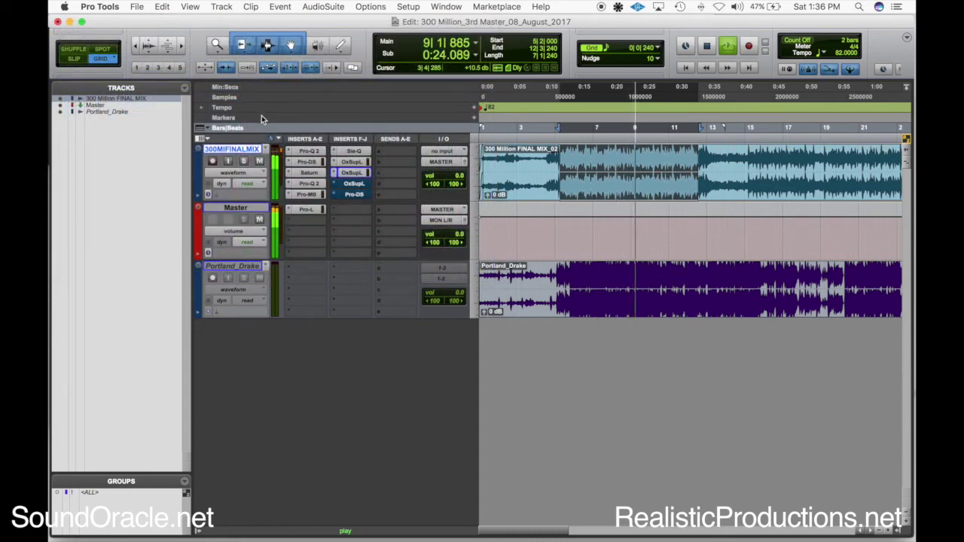
click(354, 175)
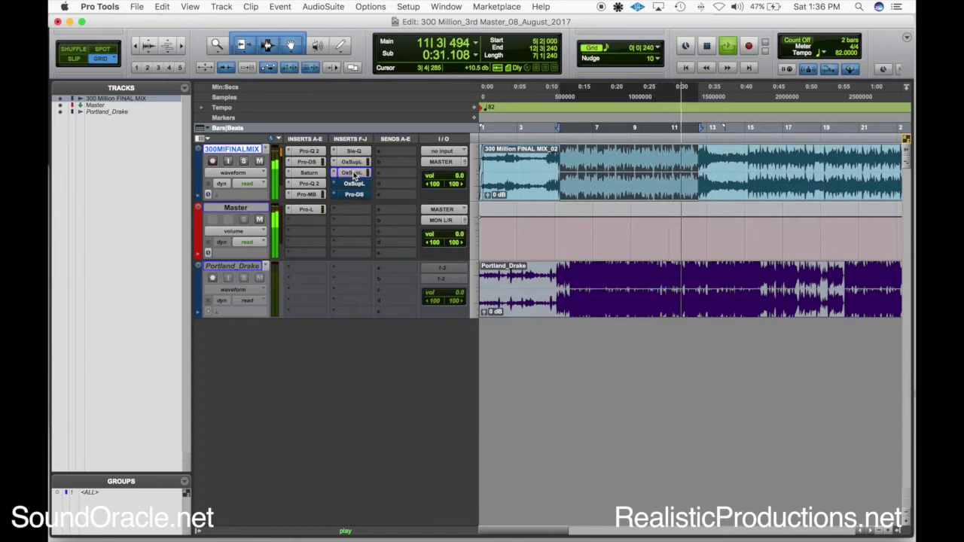
key(space)
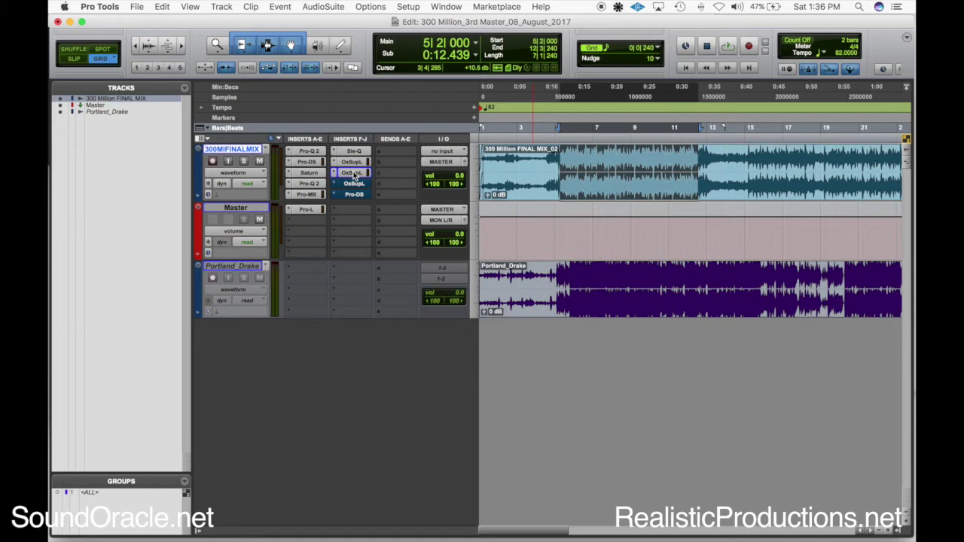
Open the third Oxford Supresser, move its window clear of the track's inserts, and activate it
click(354, 182)
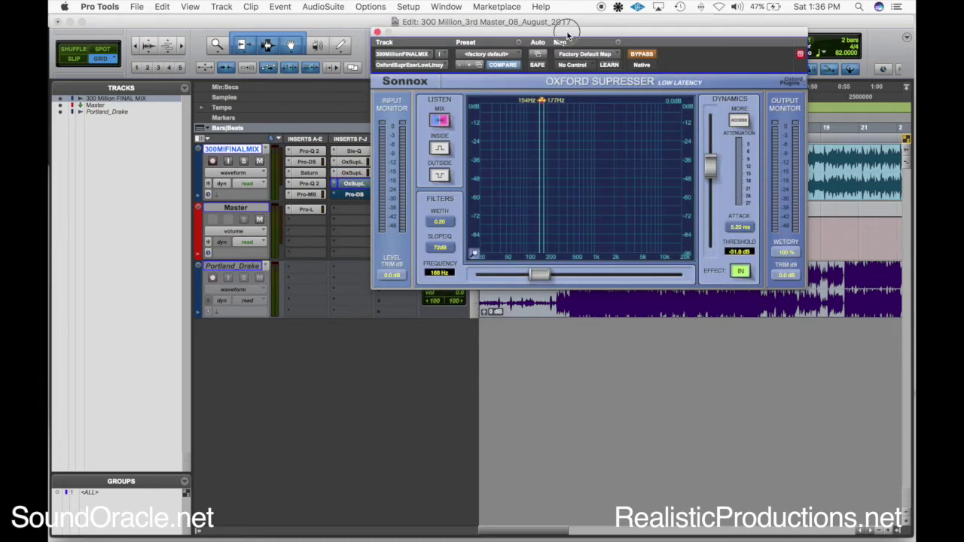
drag(568, 38, 502, 239)
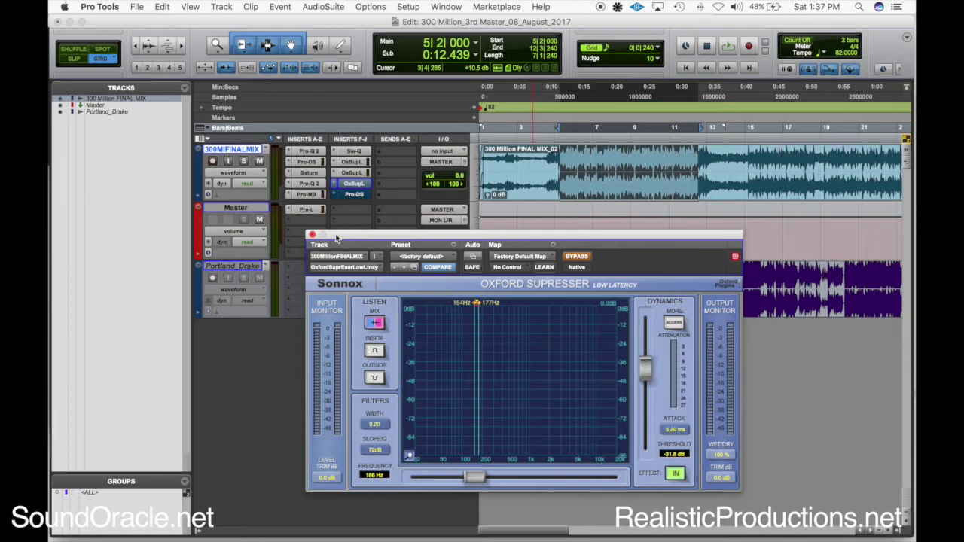
drag(336, 239, 365, 242)
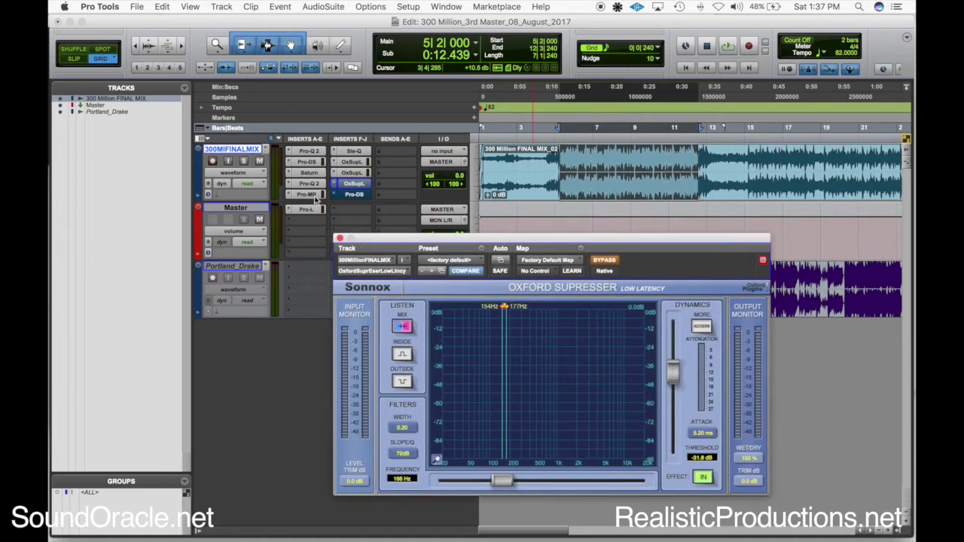
click(607, 261)
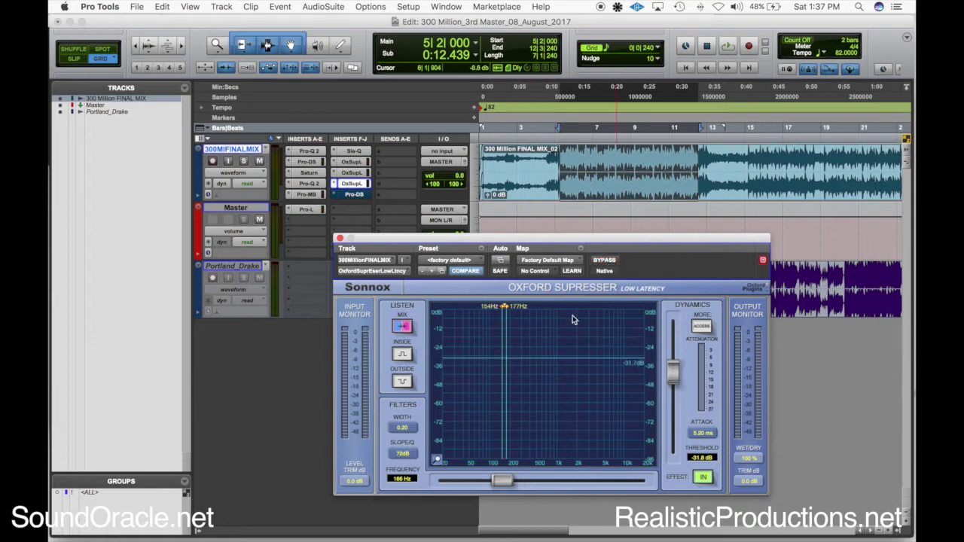
Set the third Oxford Supresser's frequency to 163 Hz while listening only to the inside band during playback
click(410, 359)
key(space)
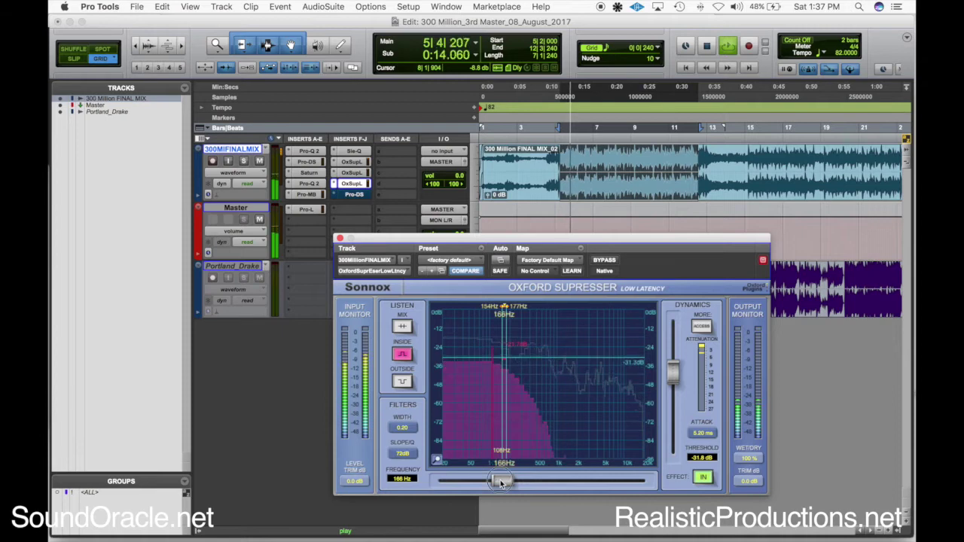
drag(501, 483, 498, 486)
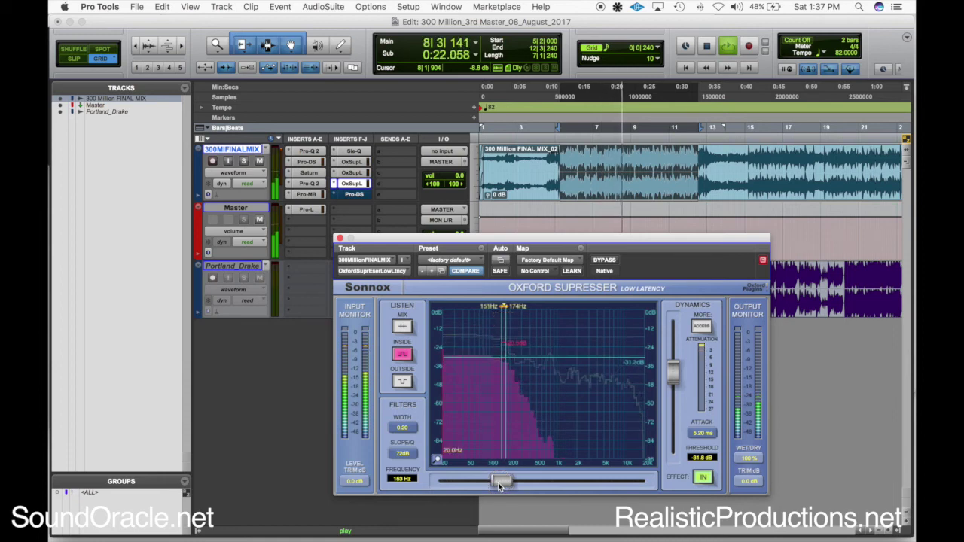
Return the third Oxford Supresser to listening to the full mix, stop playback, and open the first Pro-Q 2 clear of its window
click(402, 327)
key(space)
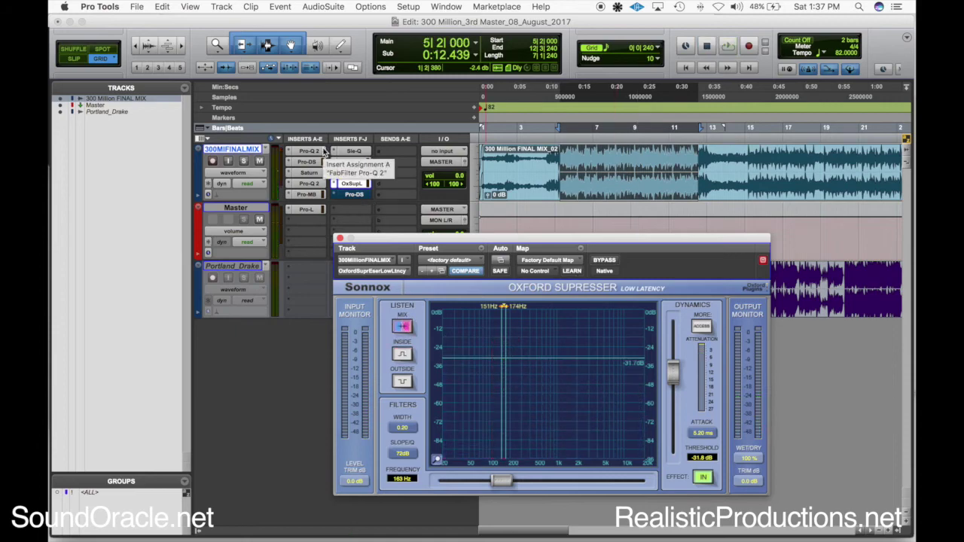
click(324, 152)
drag(558, 224, 553, 64)
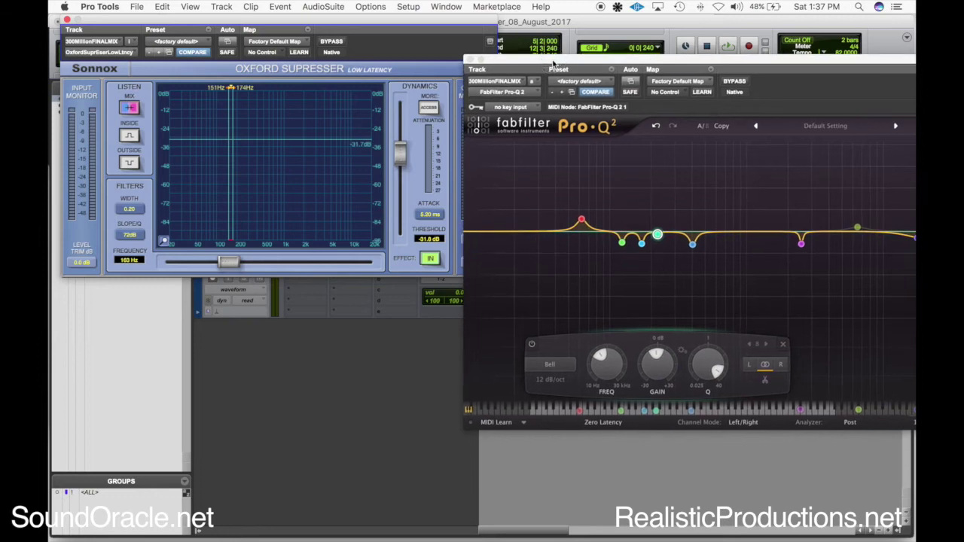
Move the narrow 223.95 Hz Pro-Q 2 band to about 153 Hz with a +4.44 dB boost and audition it soloed during playback
right_click(657, 235)
click(659, 243)
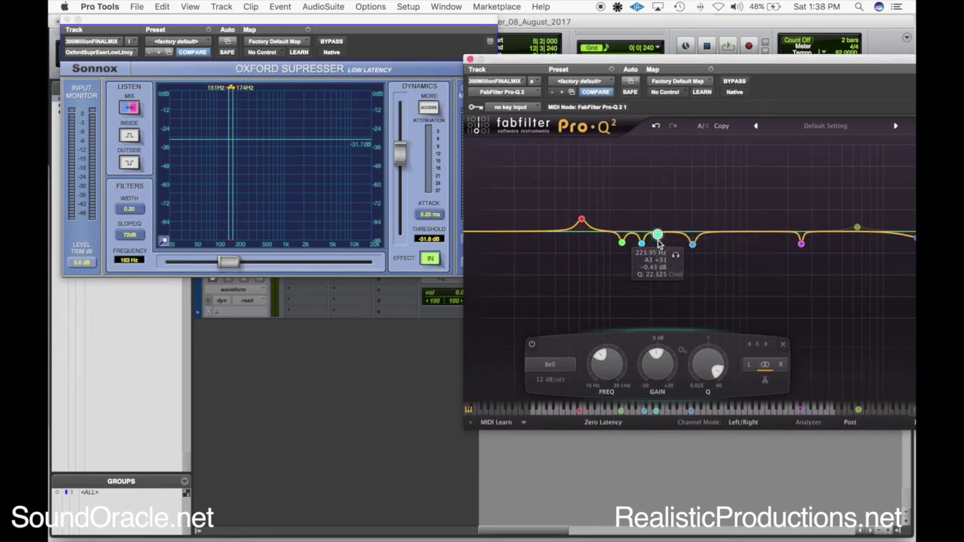
drag(657, 235, 634, 199)
key(space)
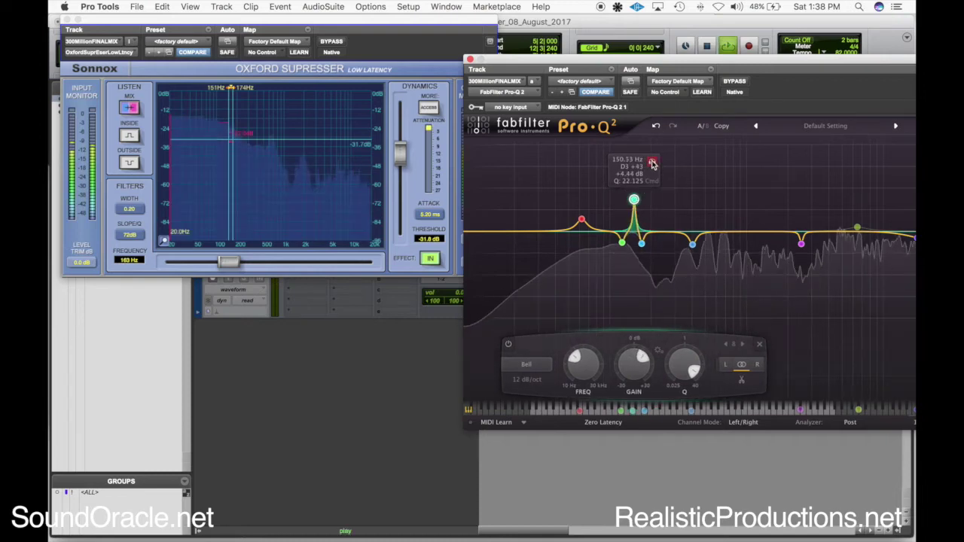
click(652, 162)
drag(654, 163, 657, 162)
Delete the boosted test band, close the Pro-Q 2, and move the Oxford Supresser window below the mix track
right_click(635, 200)
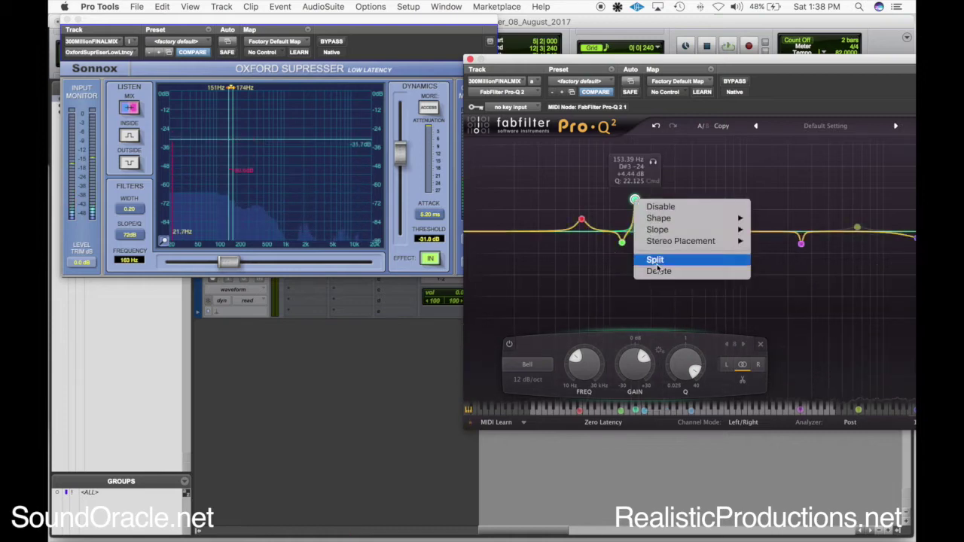
click(655, 270)
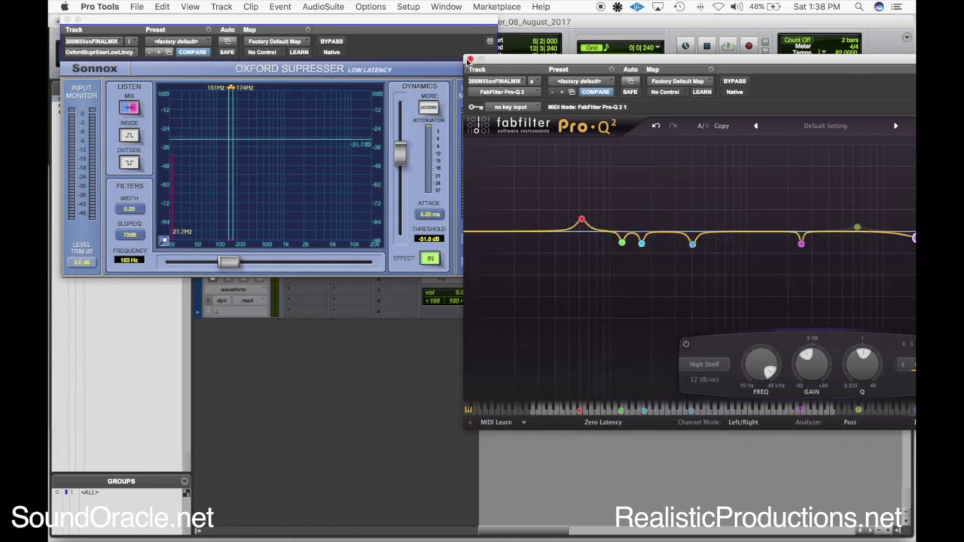
click(469, 60)
drag(277, 23, 449, 234)
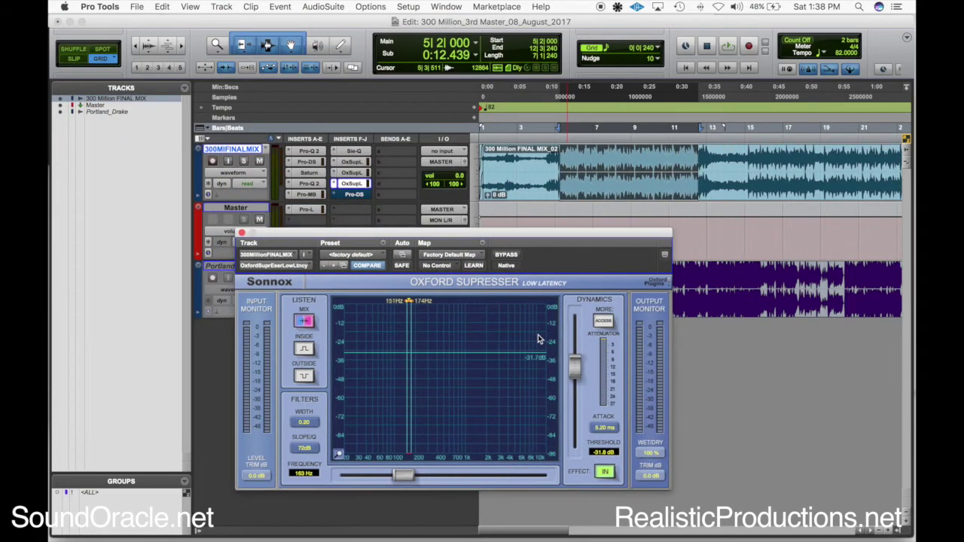
Set the third Oxford Supresser's threshold to -27.3 dB during playback, stop playback, and close the plug-in
key(space)
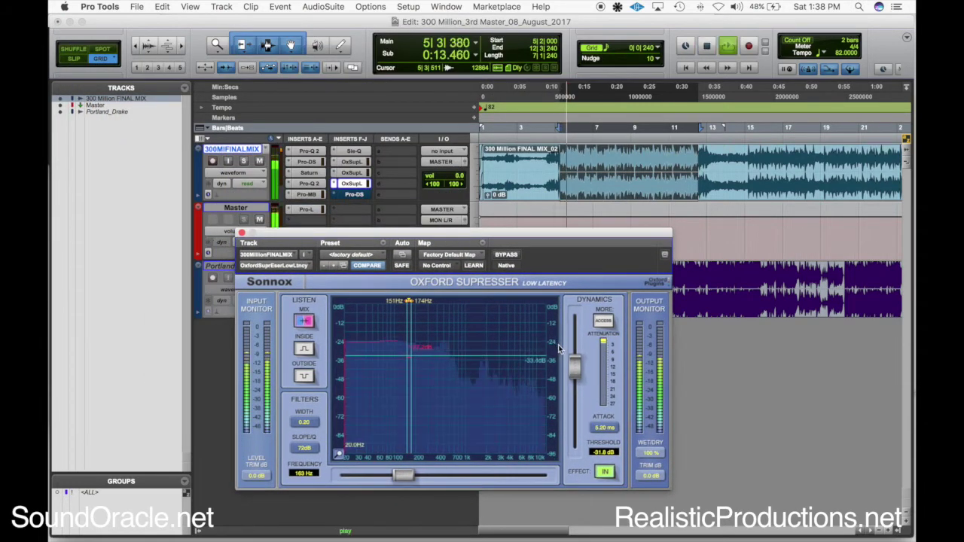
drag(572, 374, 576, 371)
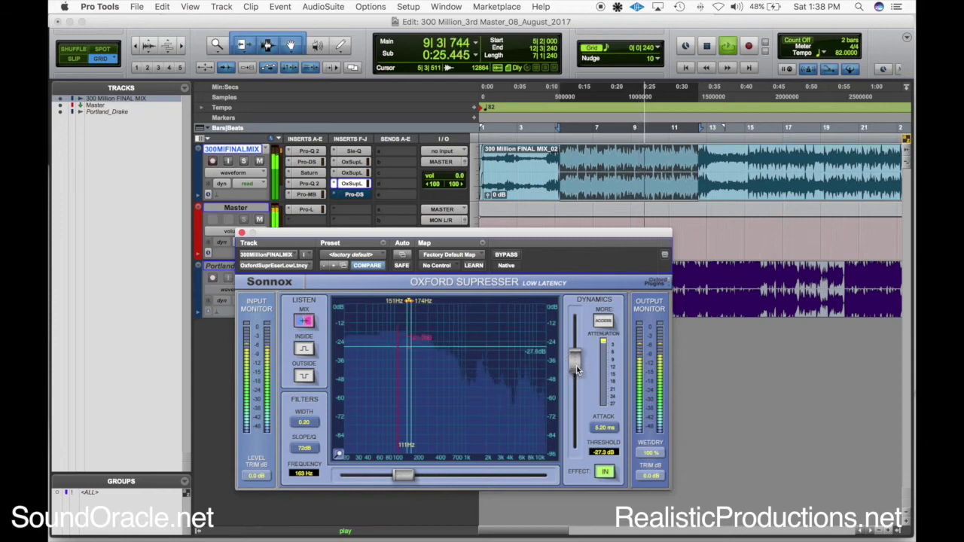
key(space)
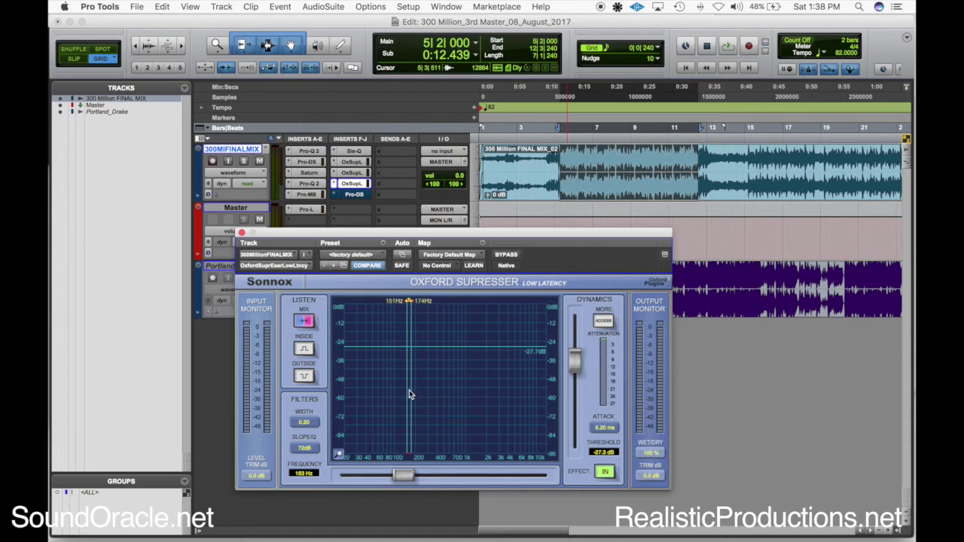
drag(409, 390, 408, 390)
click(241, 232)
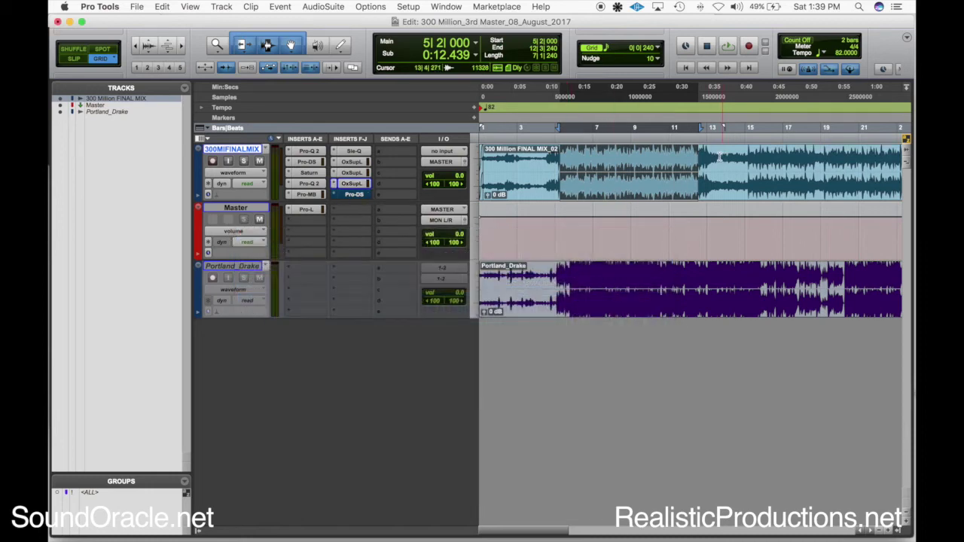
Place the edit cursor at bar 13 of the mix and zoom in on the quieter passage
click(719, 156)
scroll(631, 157, right, 5)
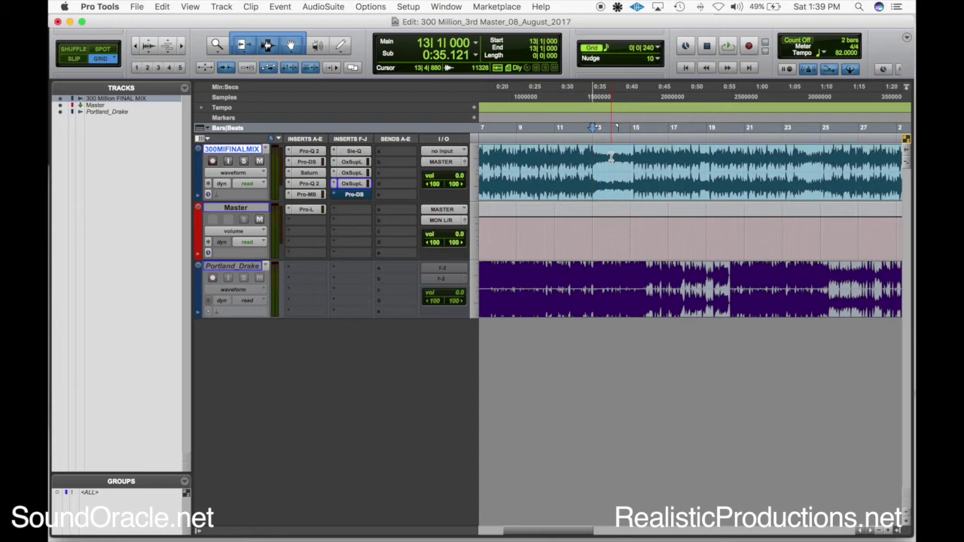
key(super+bracketright)
key(super+bracketright)
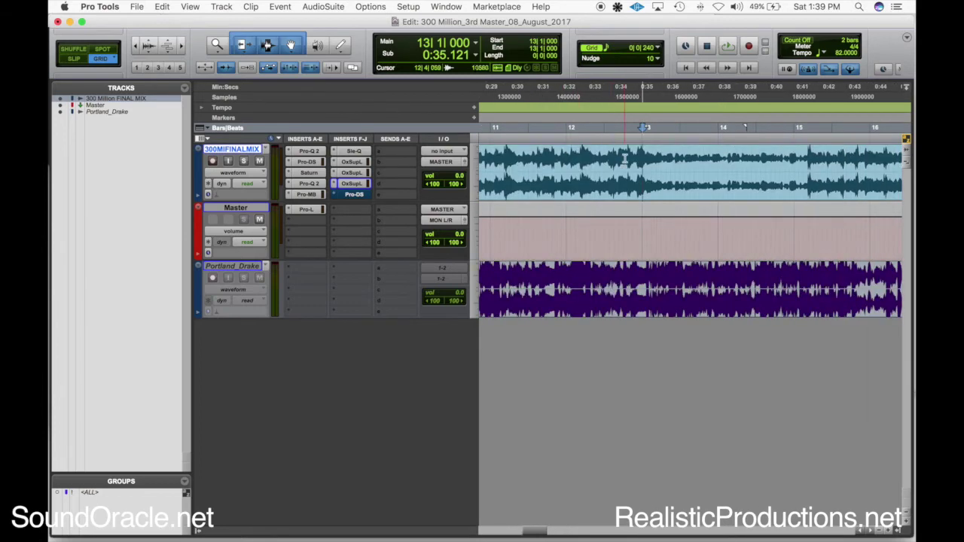
scroll(624, 156, right, 5)
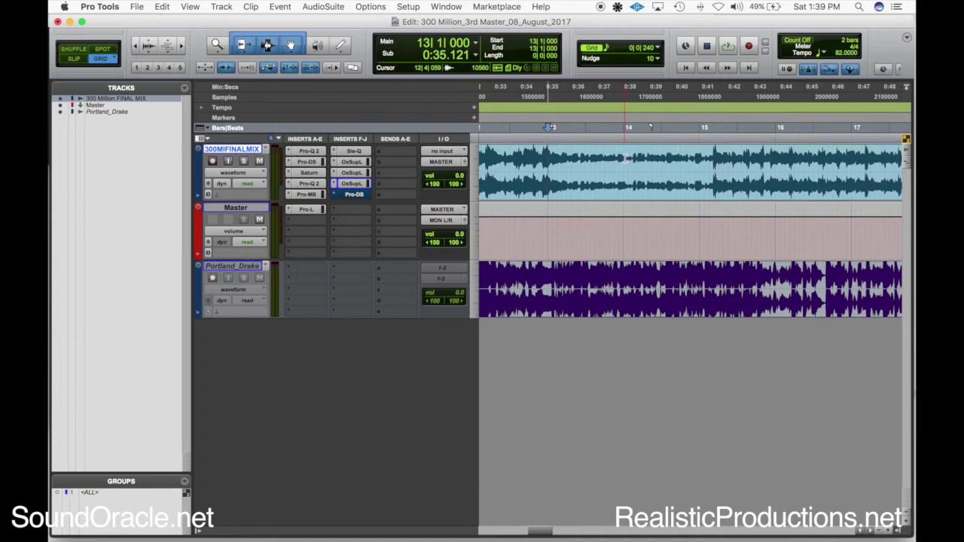
Open the mix track's last Pro-DS insert, move its window below the waveform, and activate it
click(348, 194)
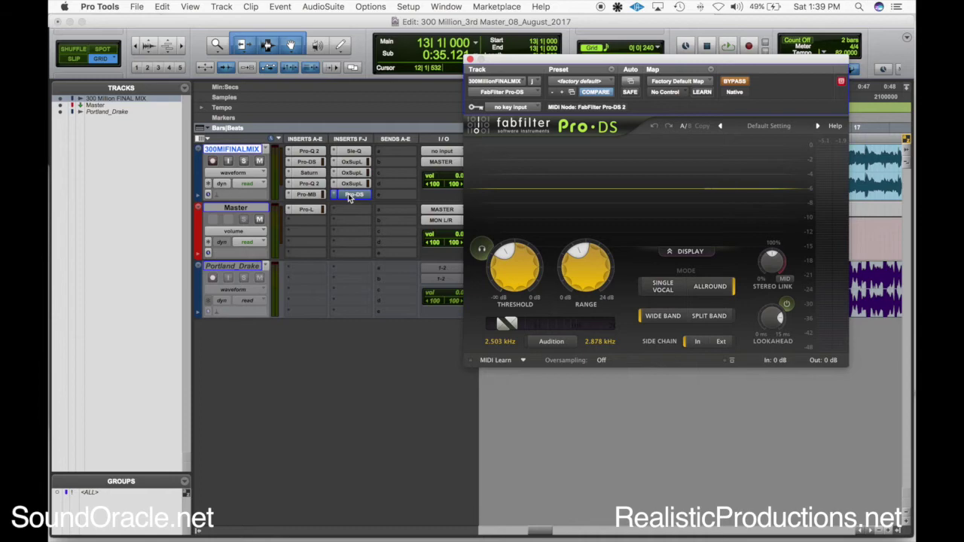
drag(598, 60, 519, 189)
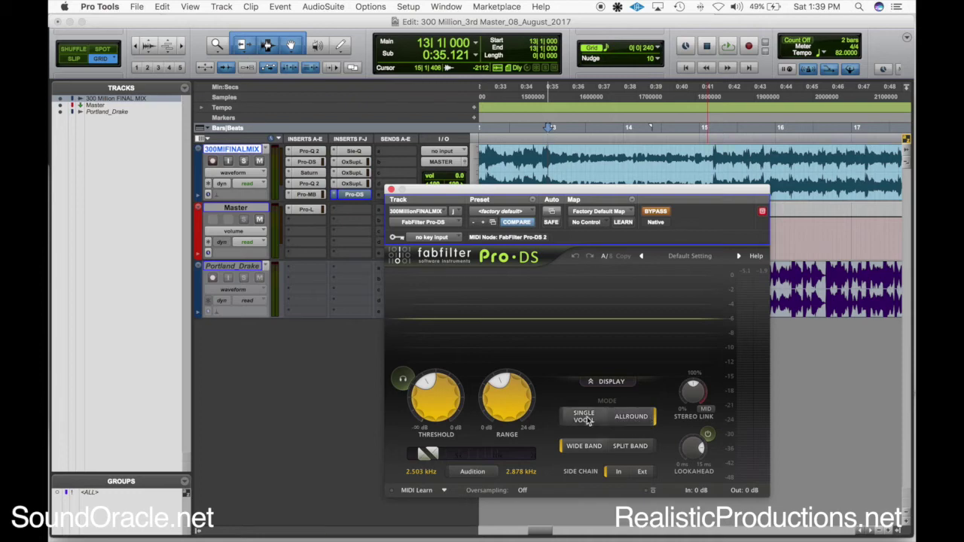
mouse_move(582, 421)
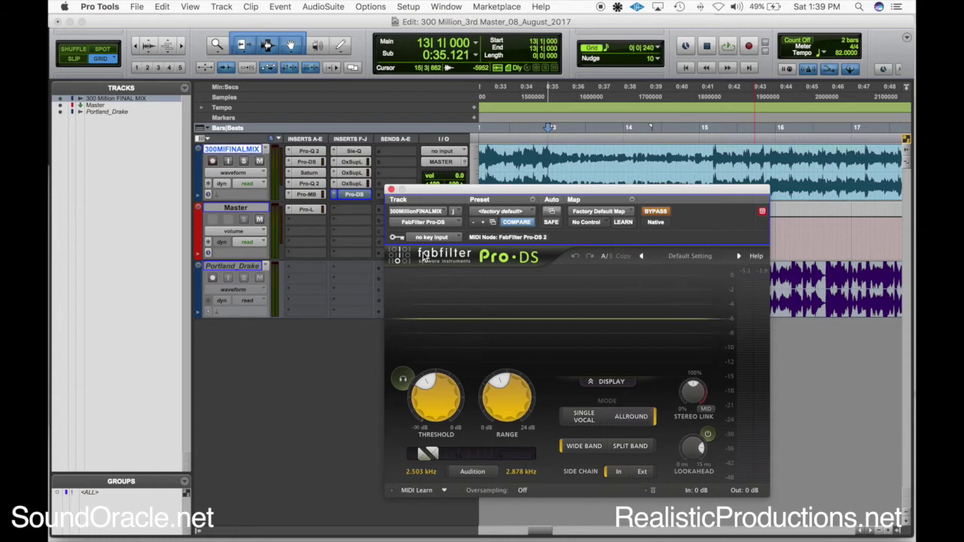
click(354, 195)
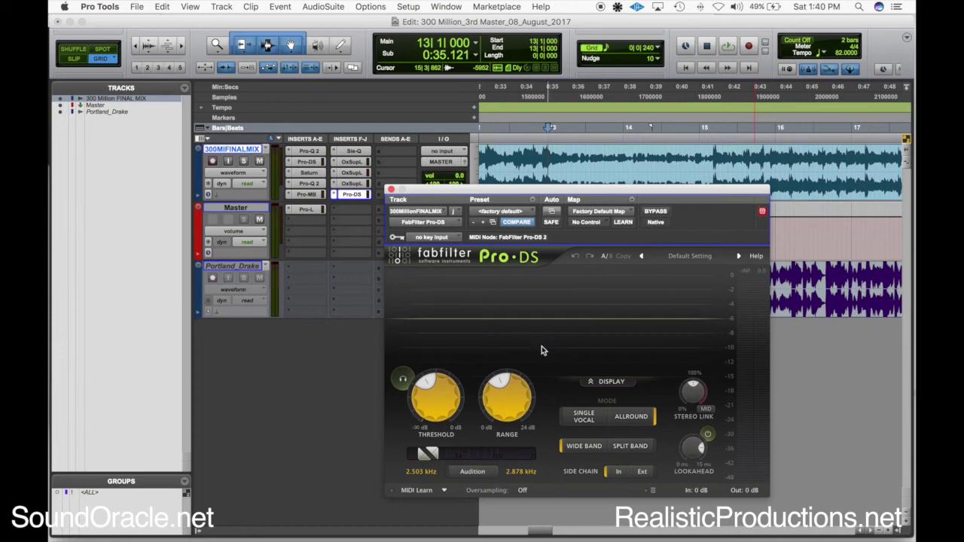
Set the Pro-DS range to 2.99 dB and play the selected mix passage from 13|1|000 to 15|1|480
drag(506, 395, 509, 427)
key(space)
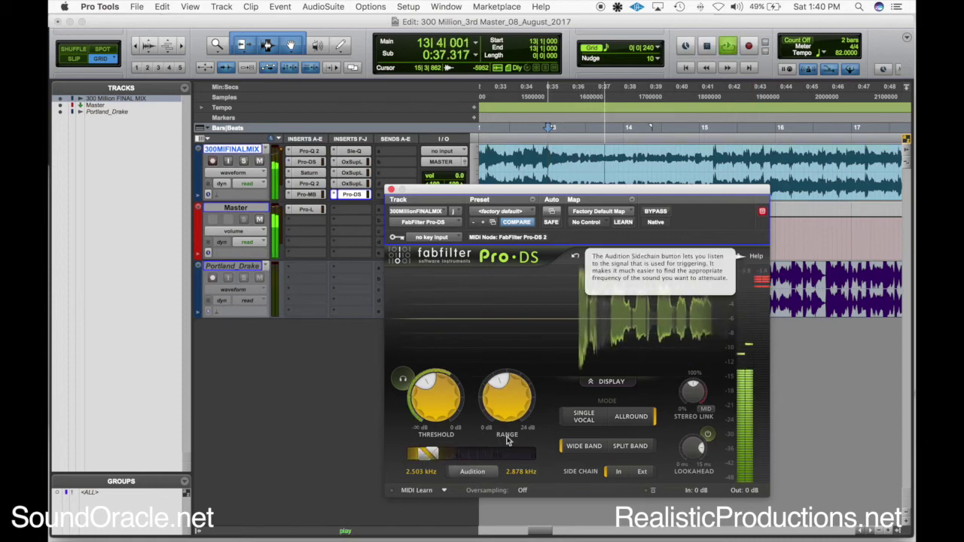
drag(550, 158, 712, 159)
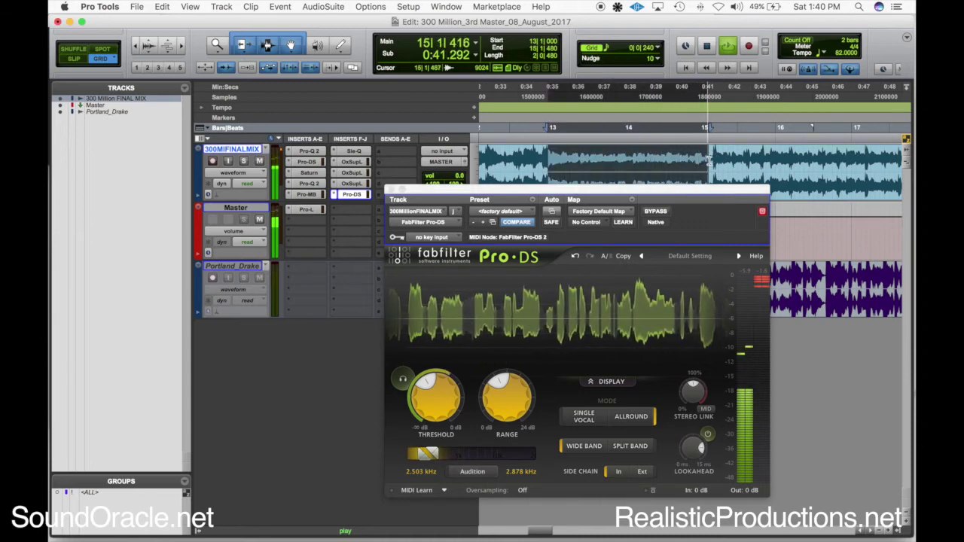
key(space)
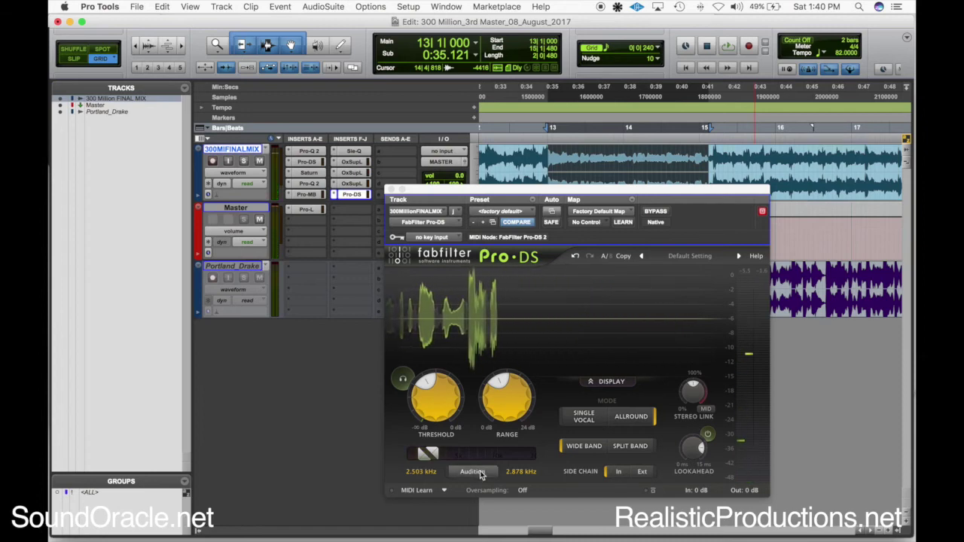
Audition the Pro-DS side chain during playback and shift its detection band to 2.63–3.023 kHz
click(479, 475)
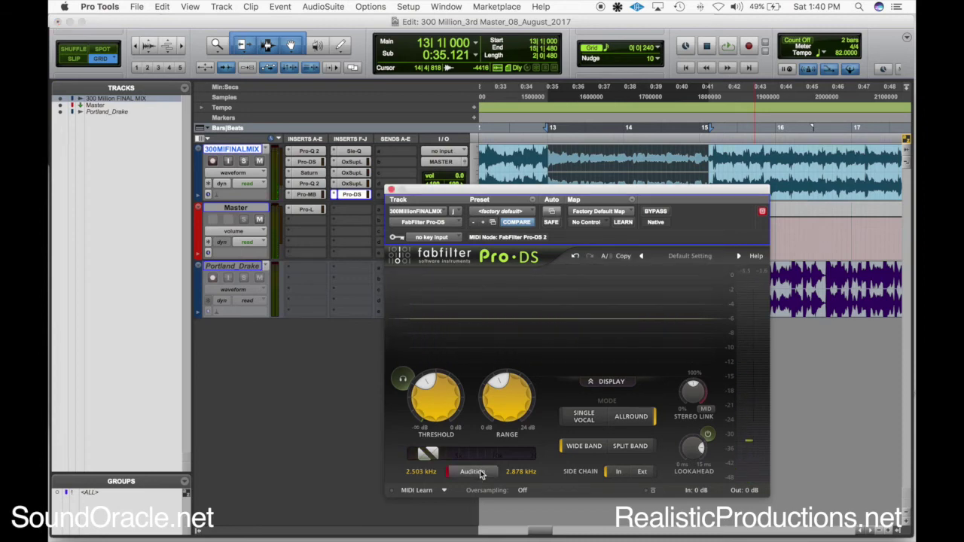
key(space)
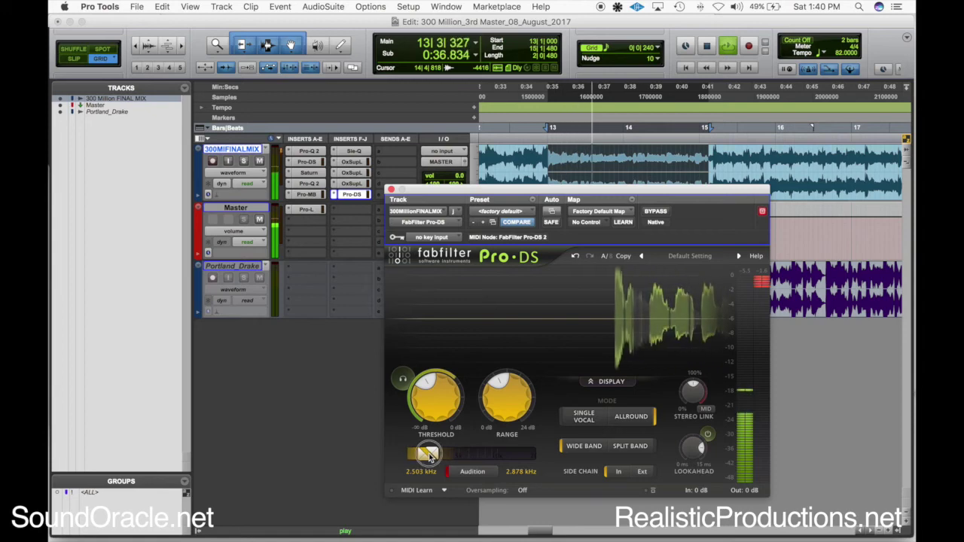
drag(430, 456, 431, 459)
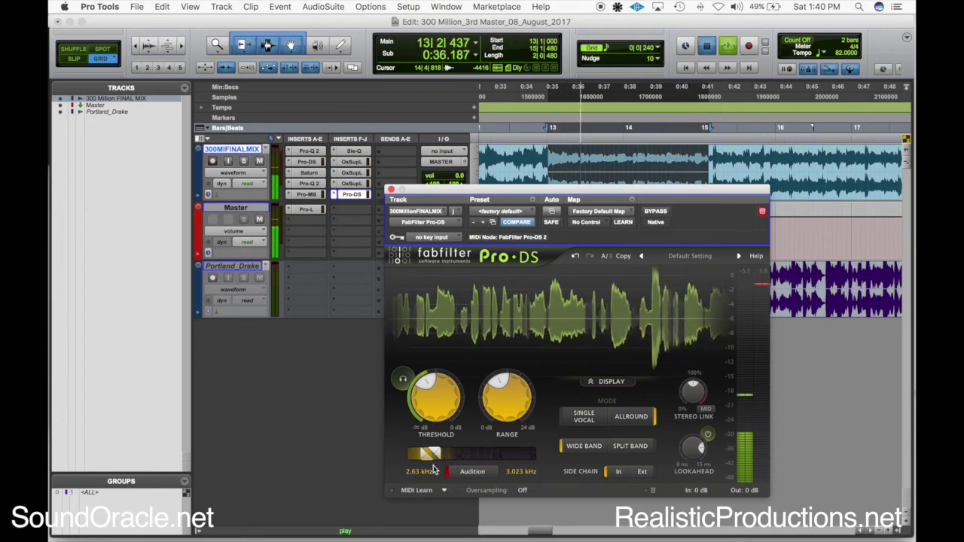
key(space)
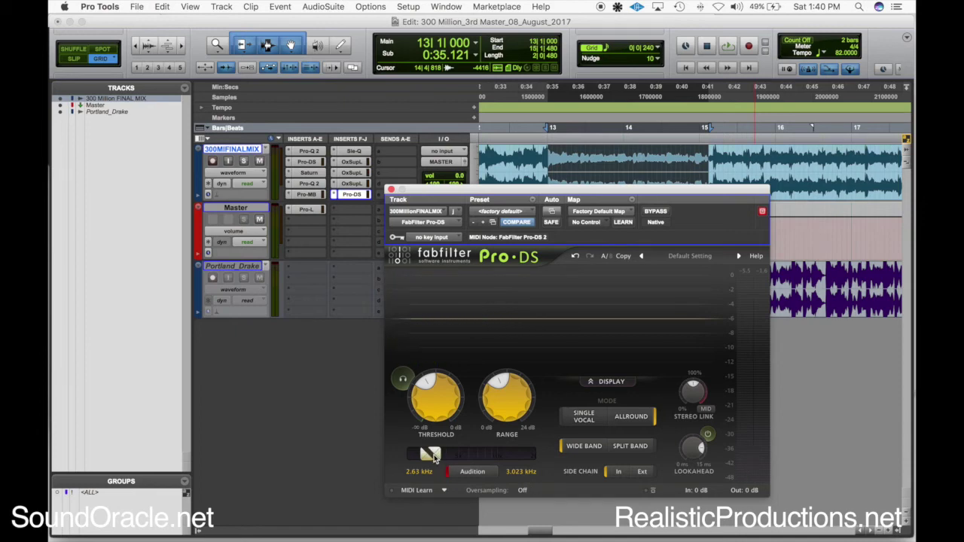
Sweep the Pro-DS detection band down to 2.186 kHz, settle it at 2.626–3.019 kHz during playback, and turn off the side-chain audition
mouse_move(432, 454)
mouse_move(440, 458)
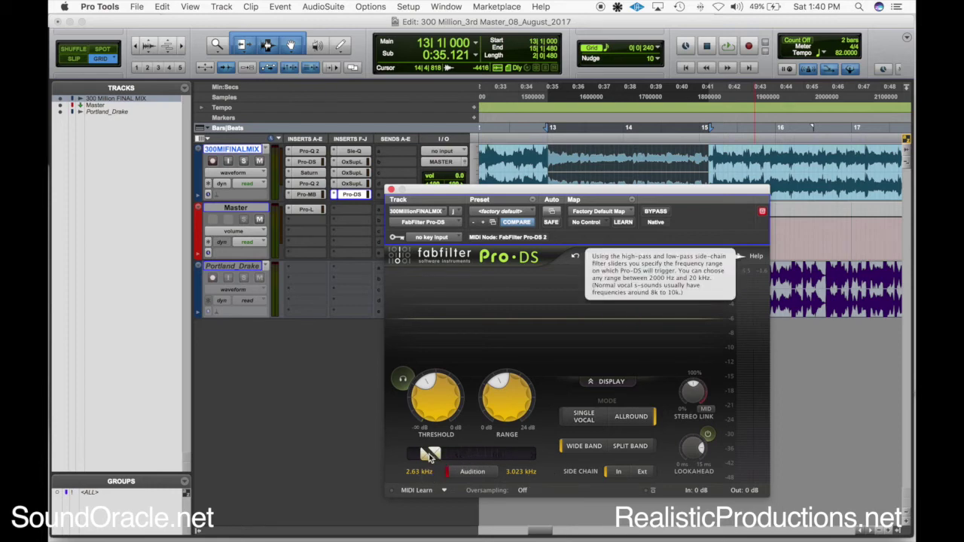
key(space)
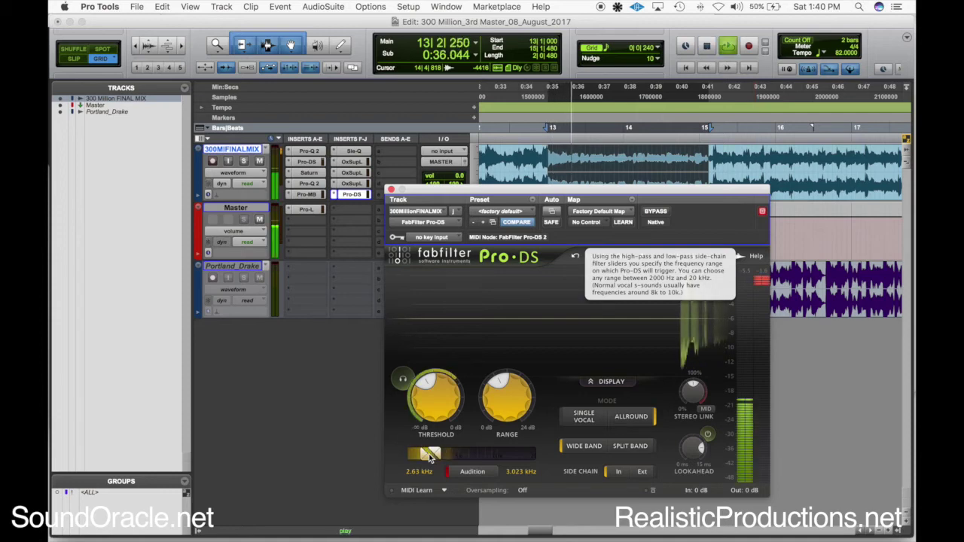
mouse_move(428, 454)
mouse_down()
mouse_move(444, 454)
mouse_move(420, 461)
mouse_up()
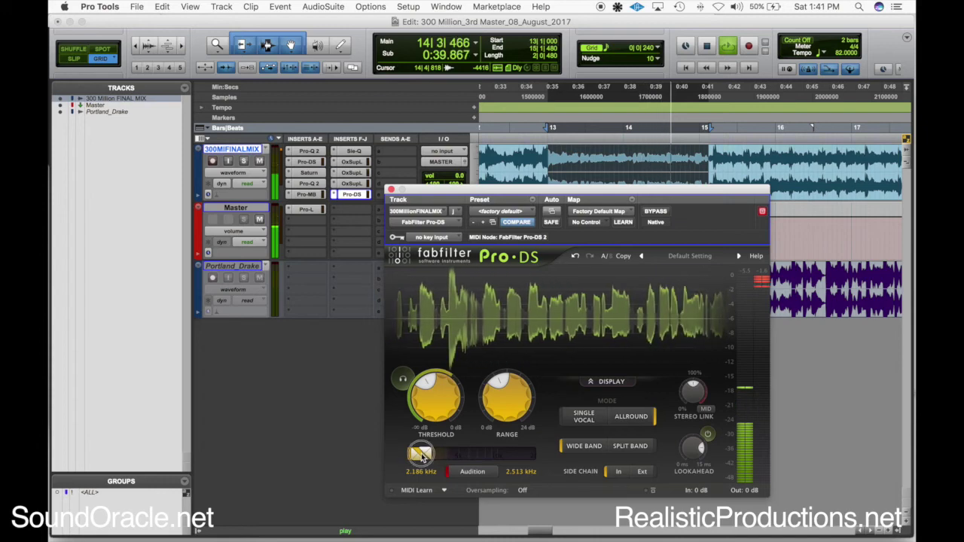
drag(422, 455, 430, 456)
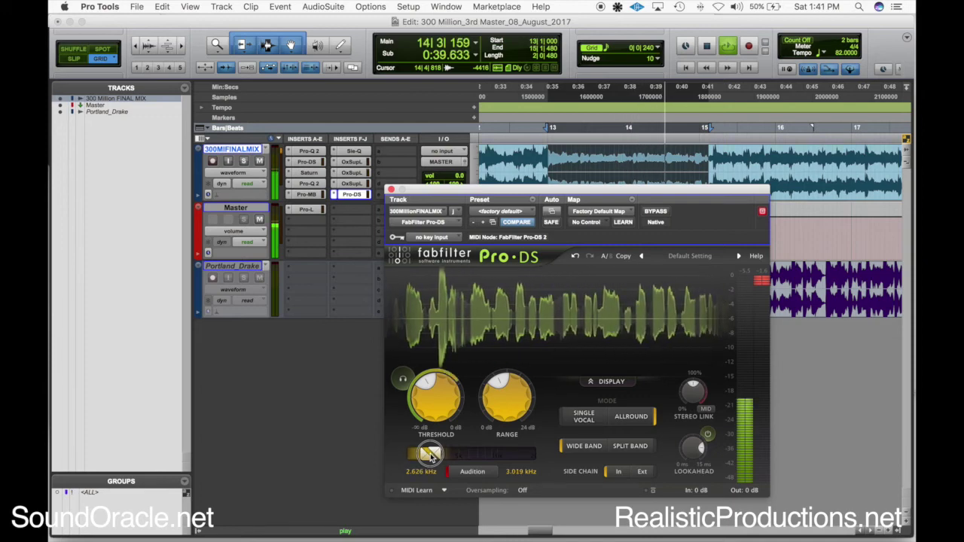
key(space)
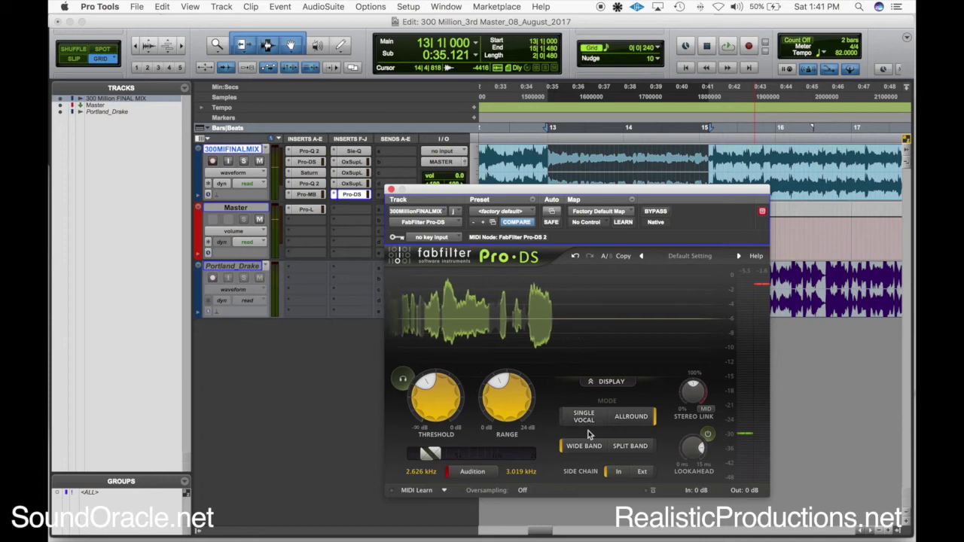
click(484, 473)
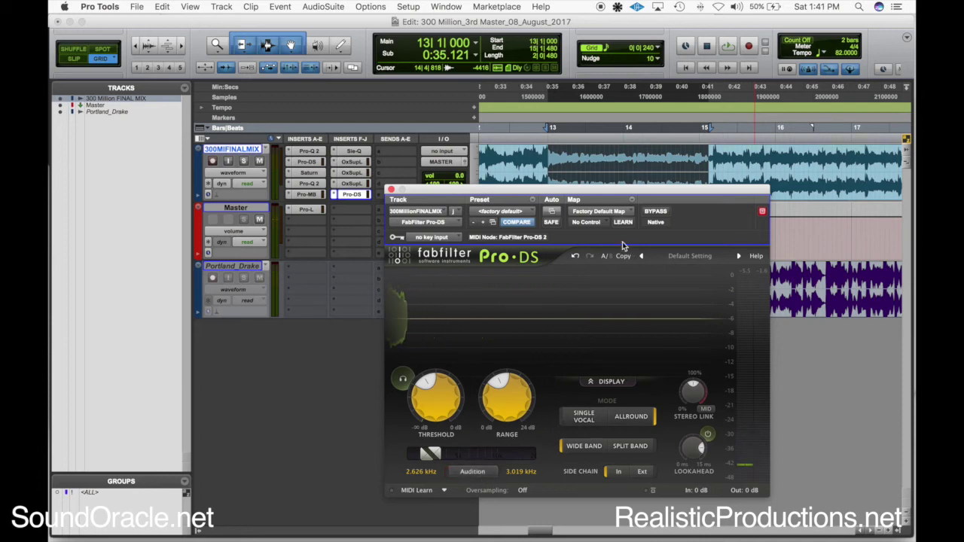
Move the Pro-DS window aside, open the first Pro-Q 2, and select its 2518.1 Hz cut band for comparison
drag(581, 193, 480, 220)
mouse_move(407, 419)
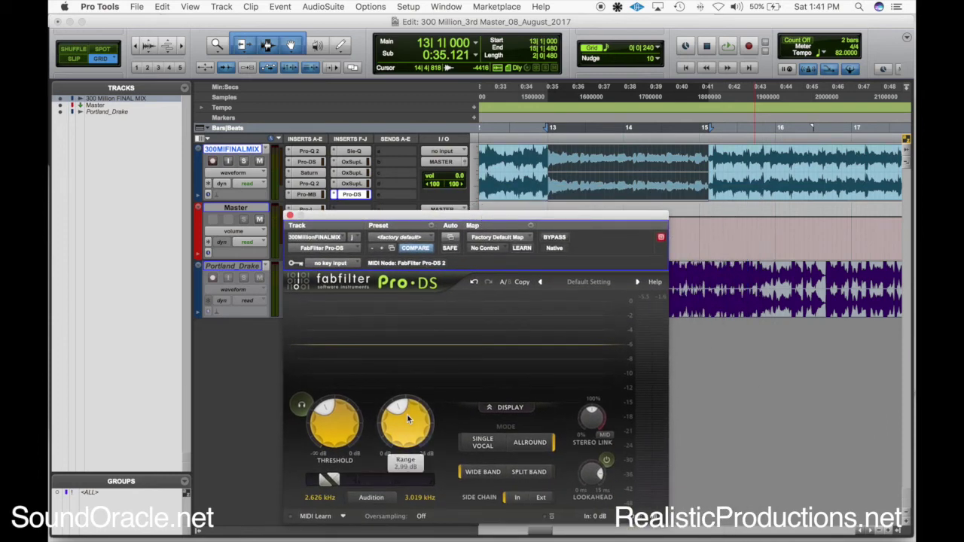
drag(386, 218, 672, 235)
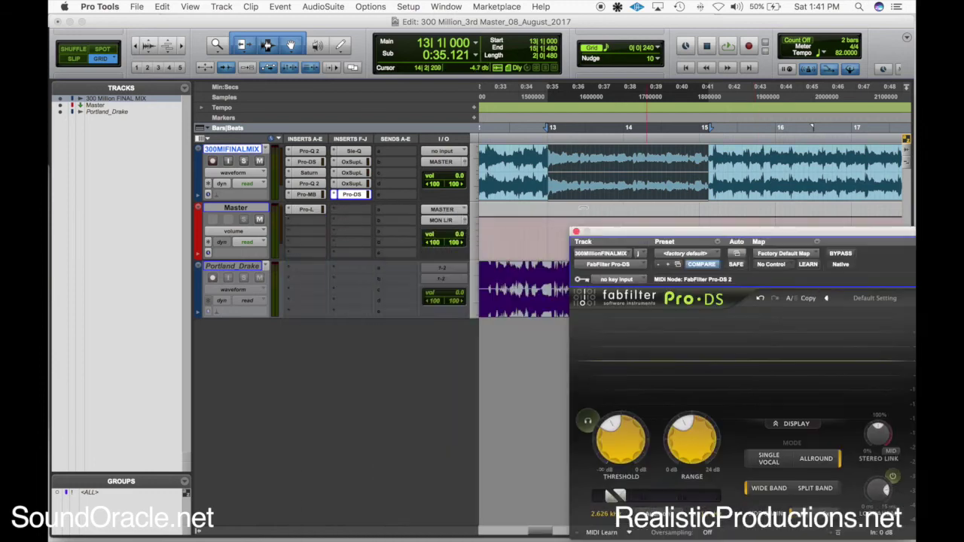
click(308, 151)
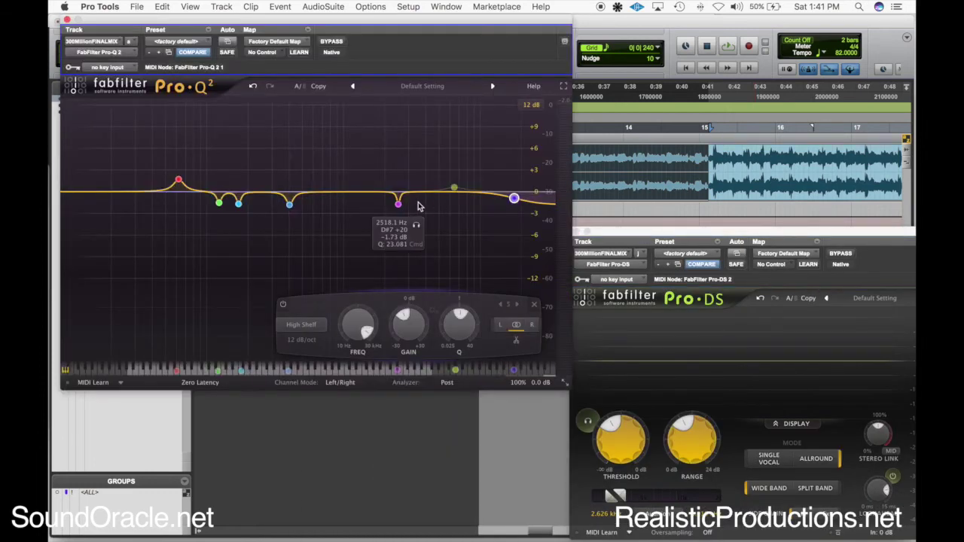
click(399, 205)
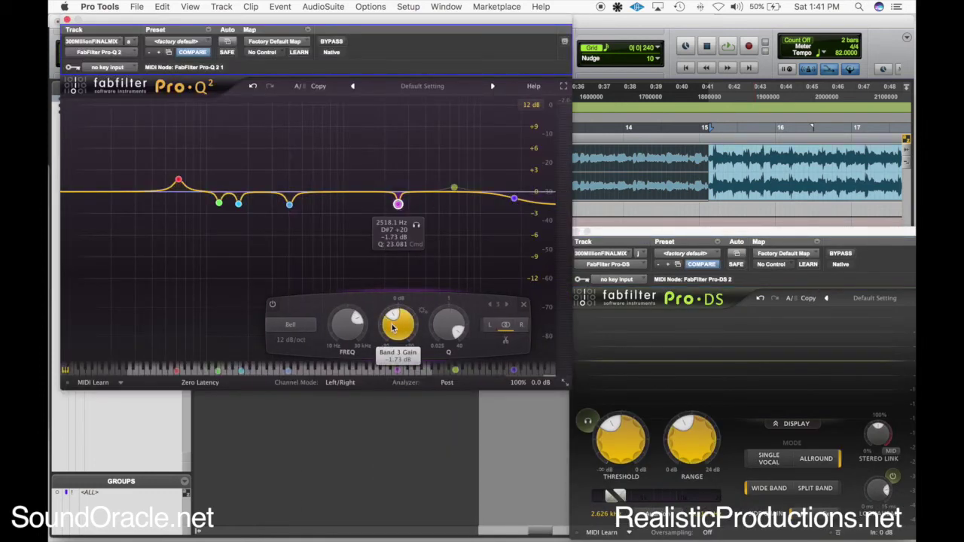
Temporarily boost the 2518.1 Hz band to +10.05 dB, audition it during playback, undo the boost, and close the Pro-Q 2 window
drag(391, 328, 391, 297)
key(space)
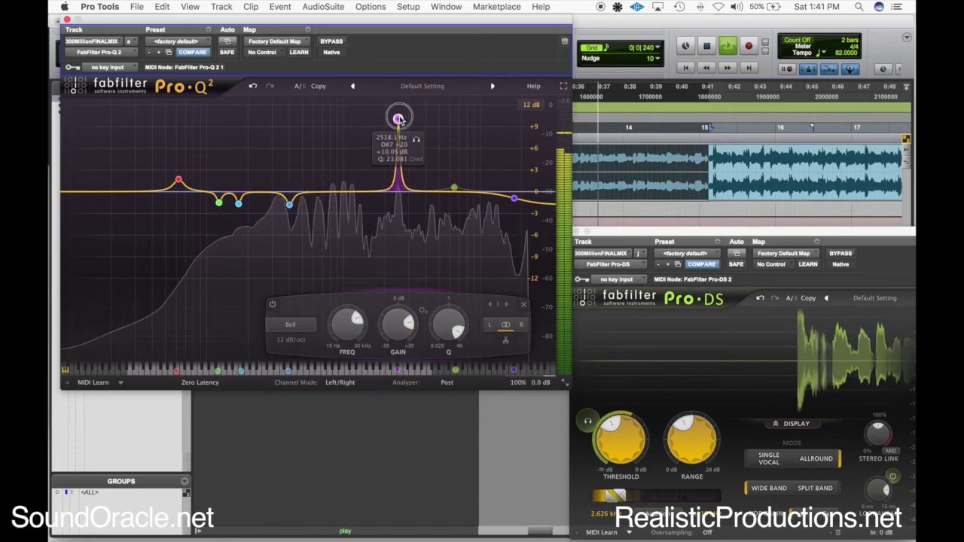
click(417, 141)
drag(421, 143, 424, 144)
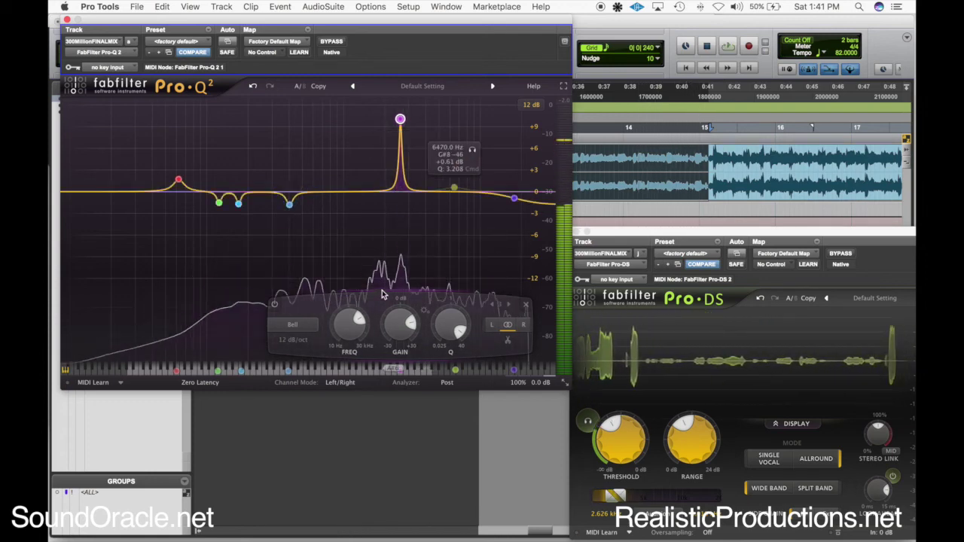
click(253, 86)
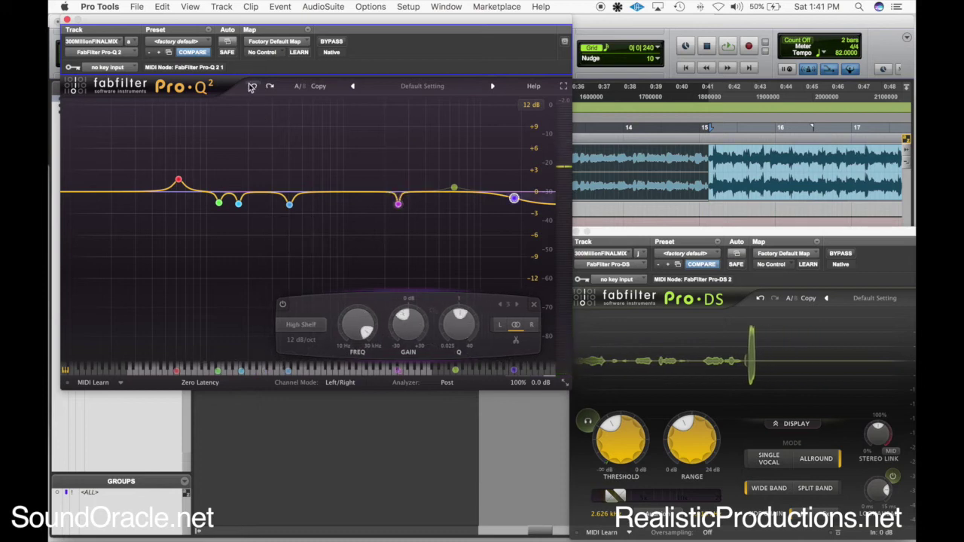
click(66, 20)
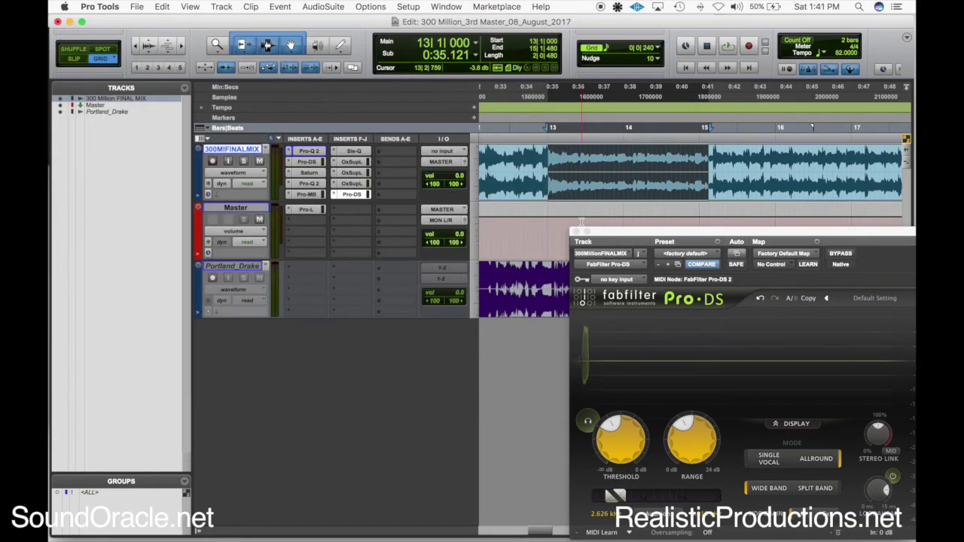
Move the Pro-DS window back into full view and lower its range slightly while the selected passage plays
drag(643, 227, 358, 111)
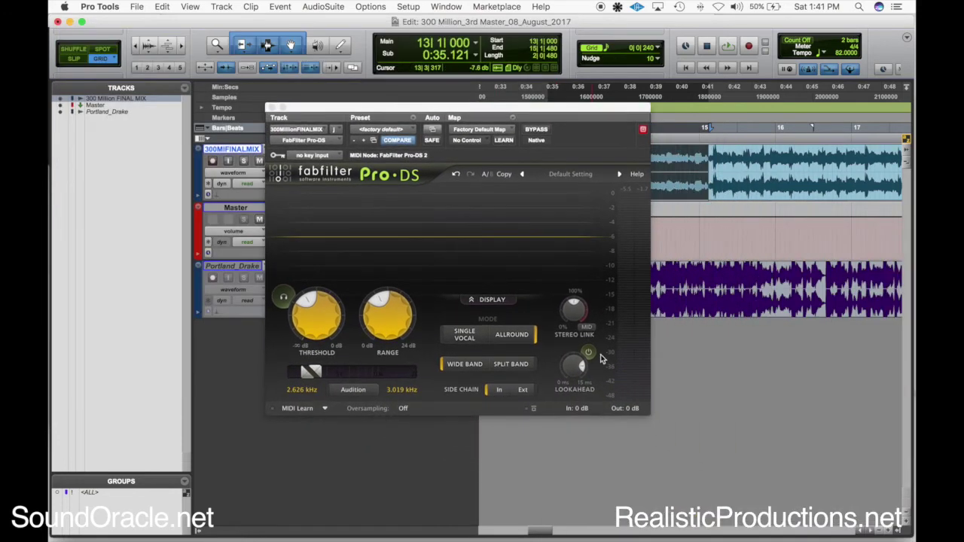
key(space)
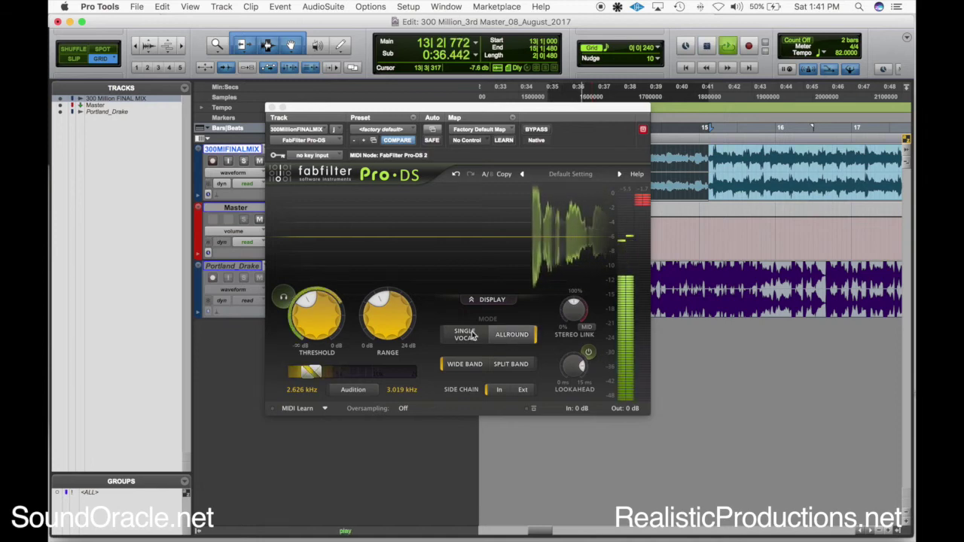
mouse_move(389, 322)
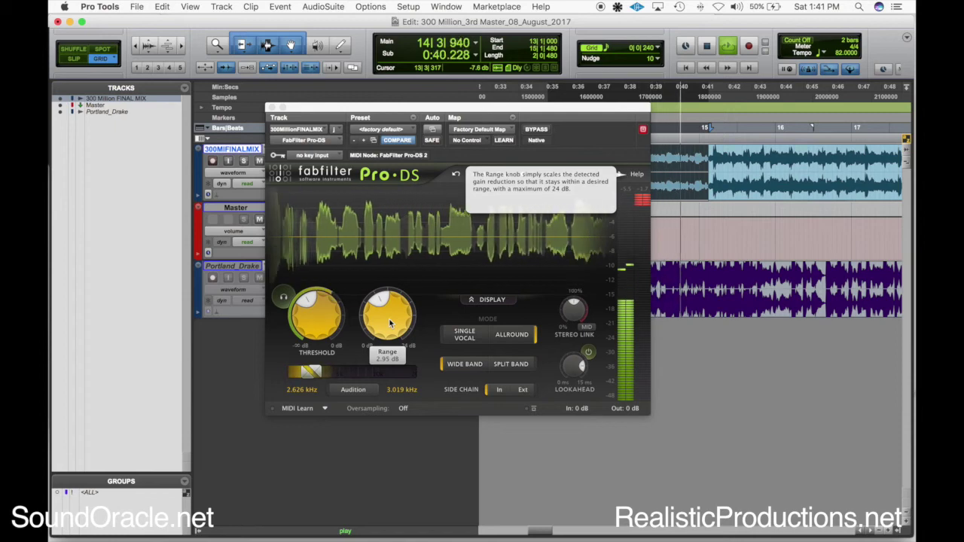
scroll(388, 317, down, 2)
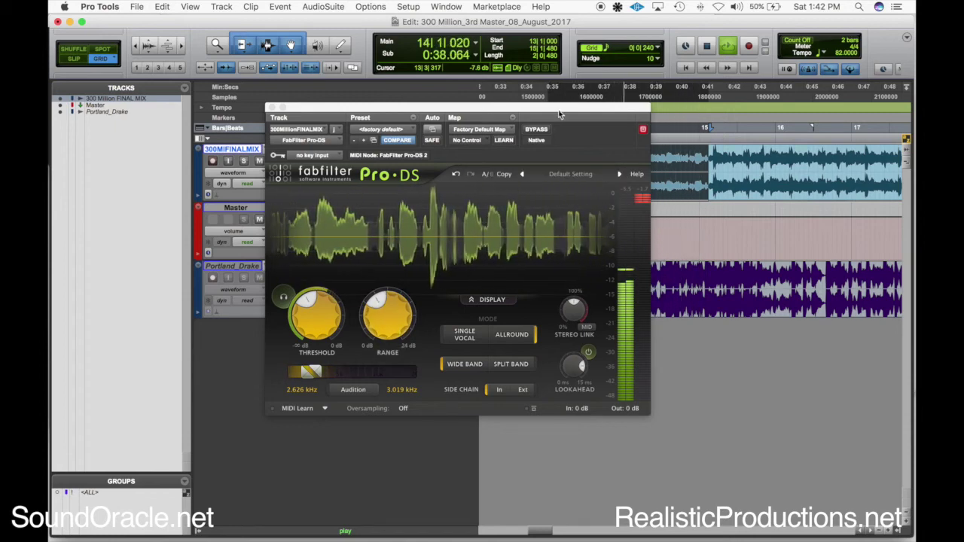
Compare the mix with the Pro-DS bypassed and active, stop playback, and close the Pro-DS window
click(535, 129)
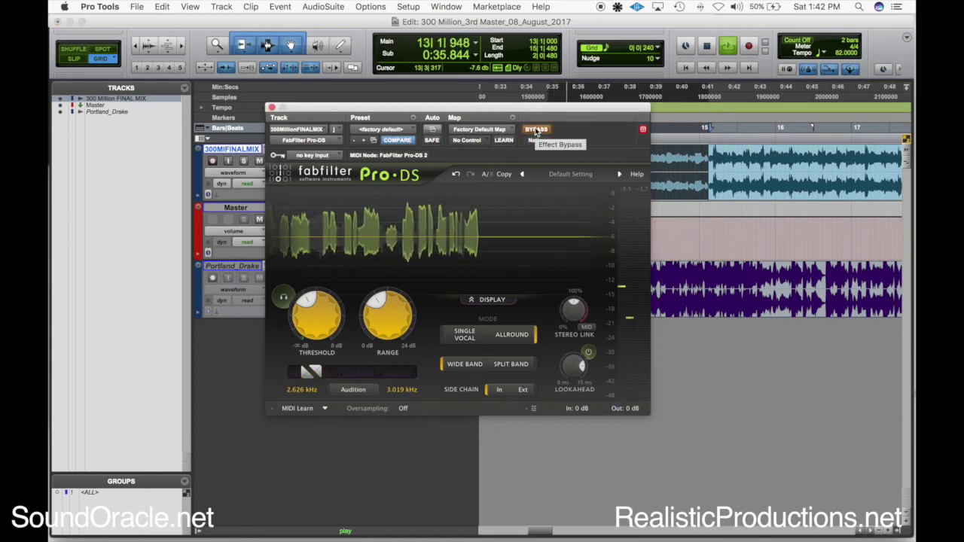
click(534, 128)
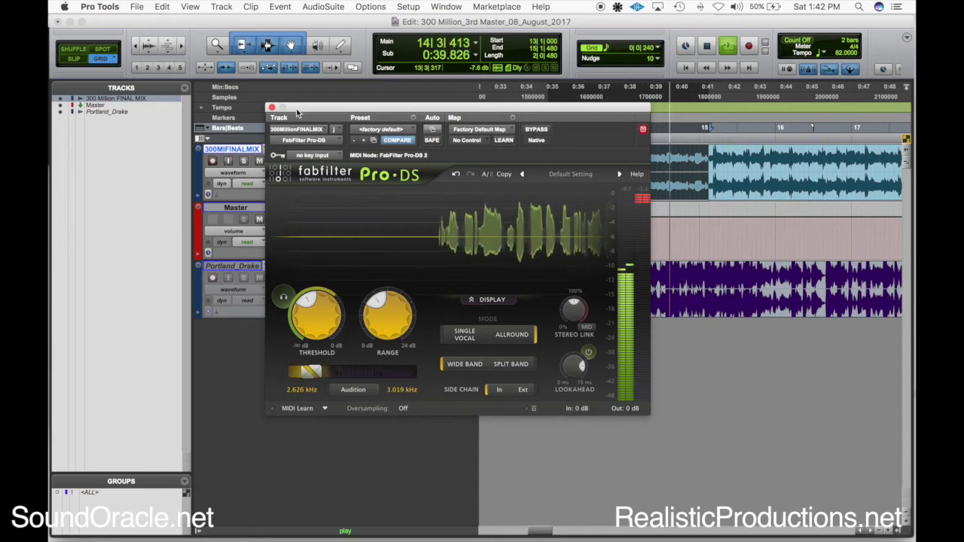
key(space)
click(272, 107)
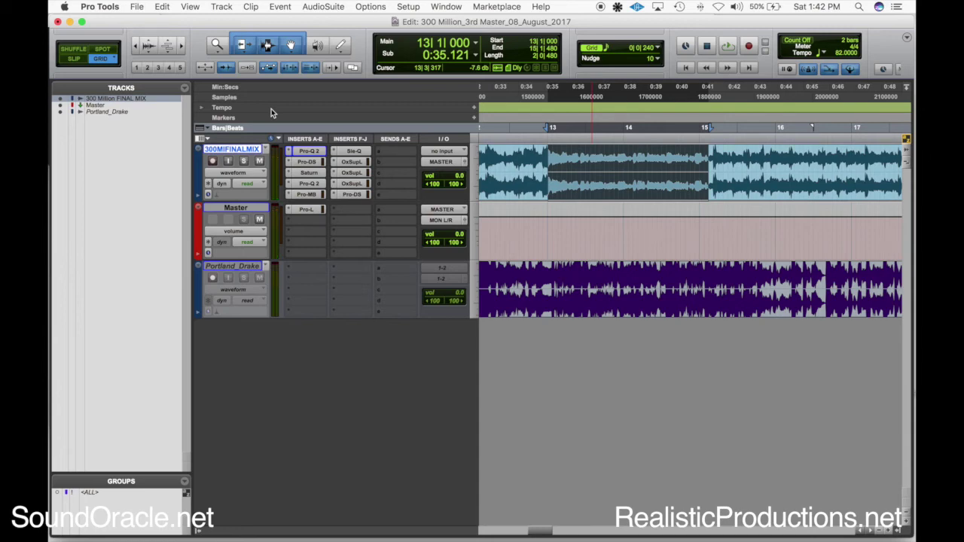
click(348, 194)
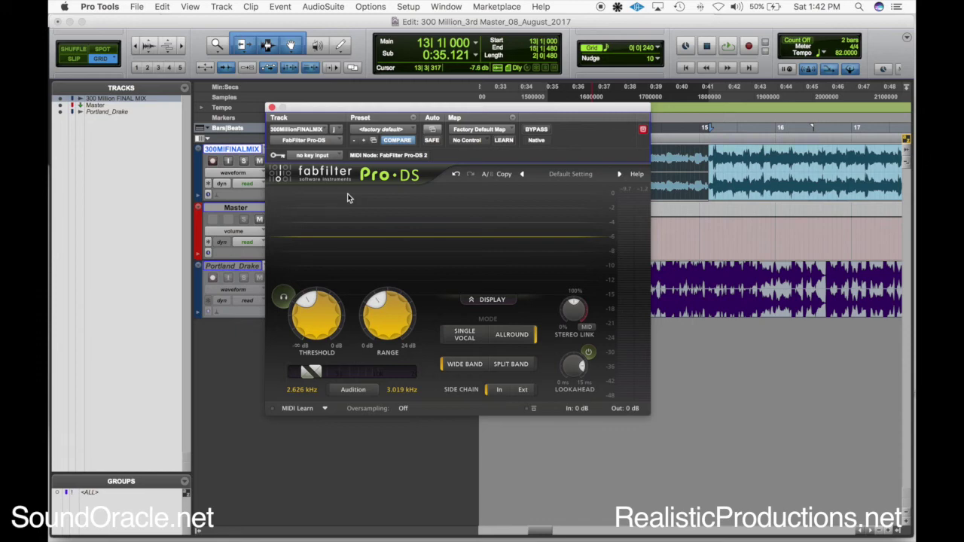
click(272, 108)
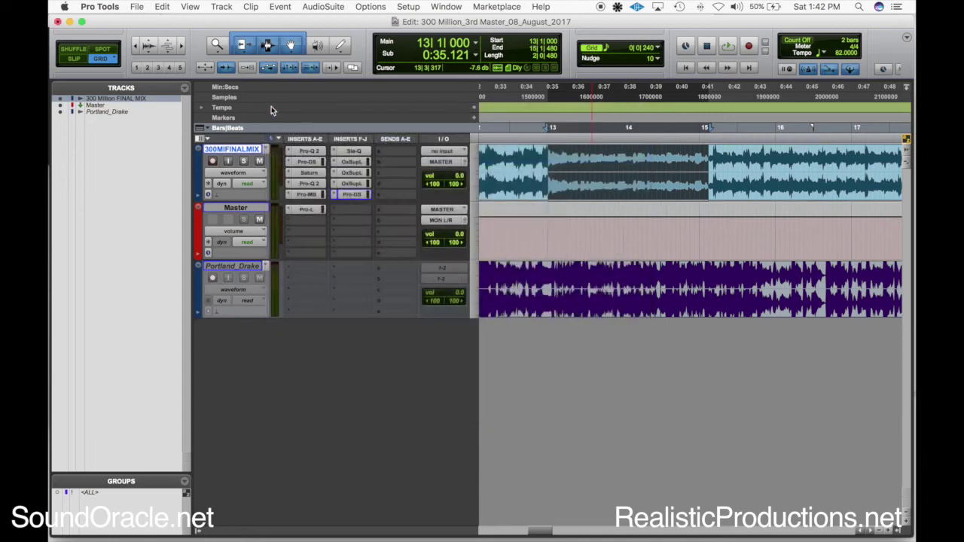
Place the playback cursor at 5|1|847 on the 300 Million final mix
key(r)
key(r)
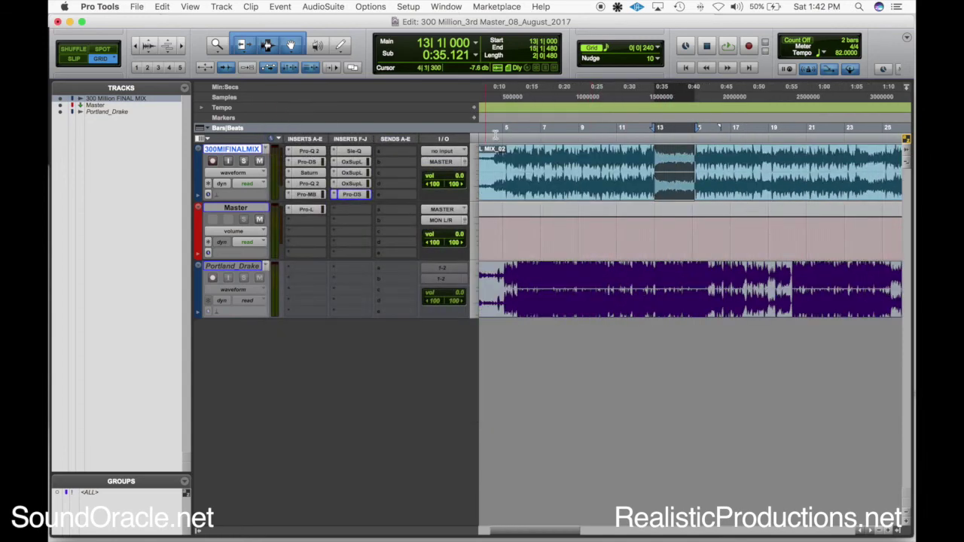
click(506, 156)
click(506, 157)
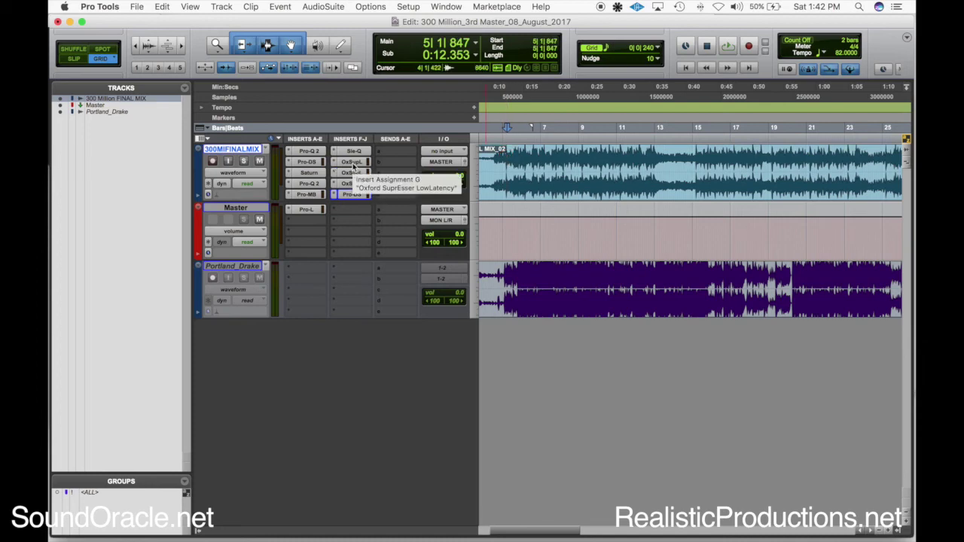
Toggle the bypass of inserts G through J on the final mix track and leave all four active
super+click(353, 166)
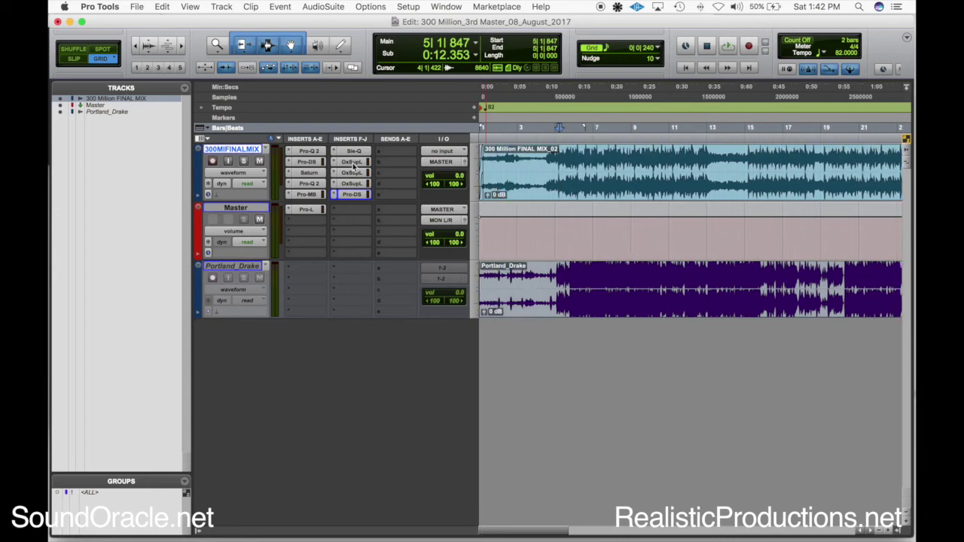
super+click(353, 167)
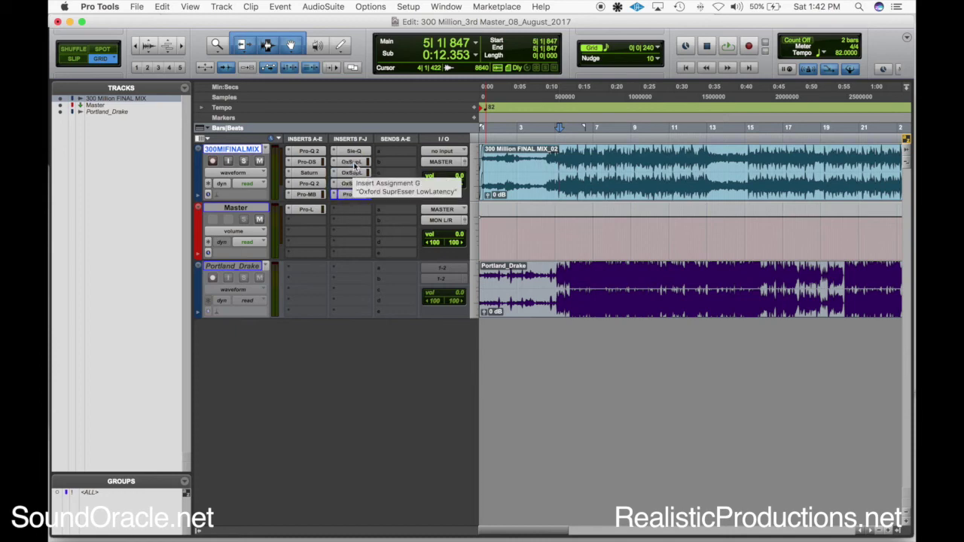
super+click(354, 166)
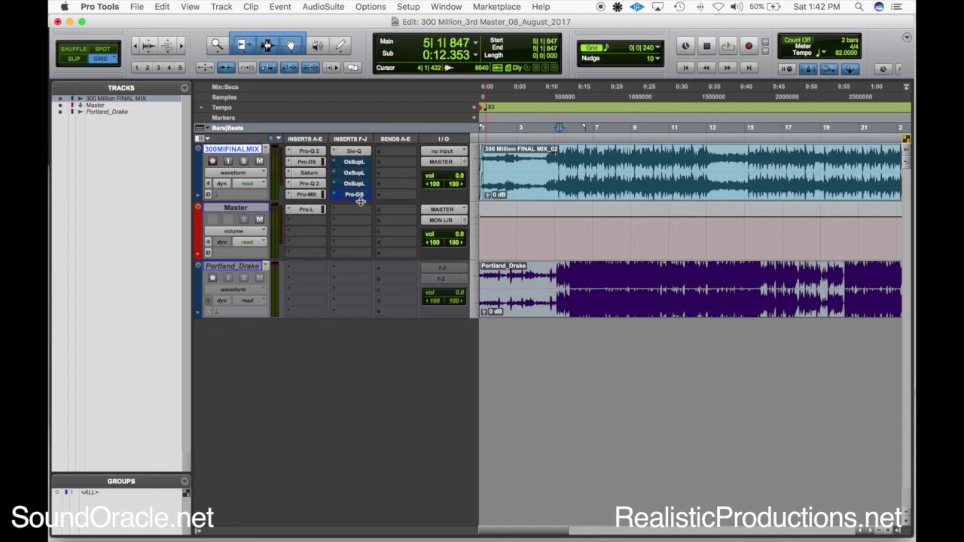
super+click(356, 164)
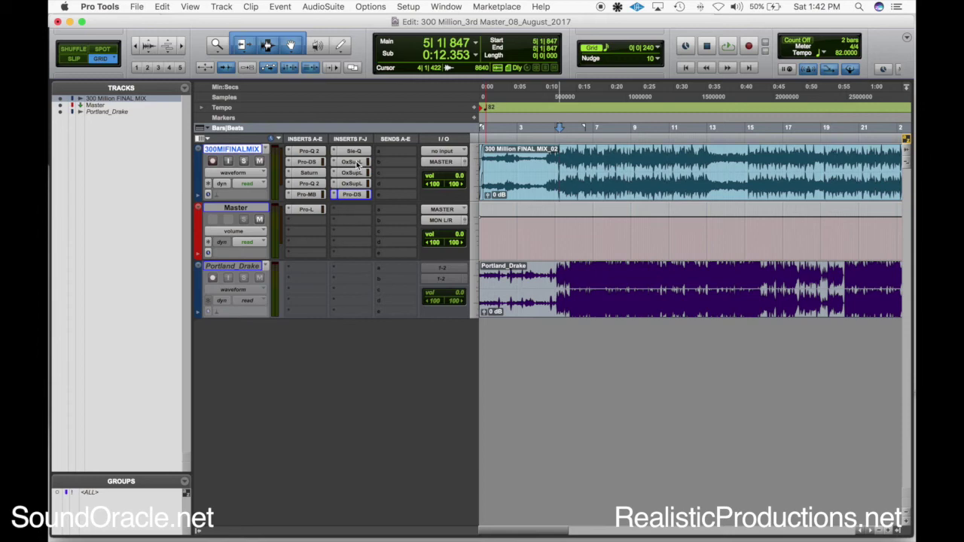
Bypass and reactivate every insert on the final mix track, including once together with the Master's Pro-L
shift+super+click(302, 153)
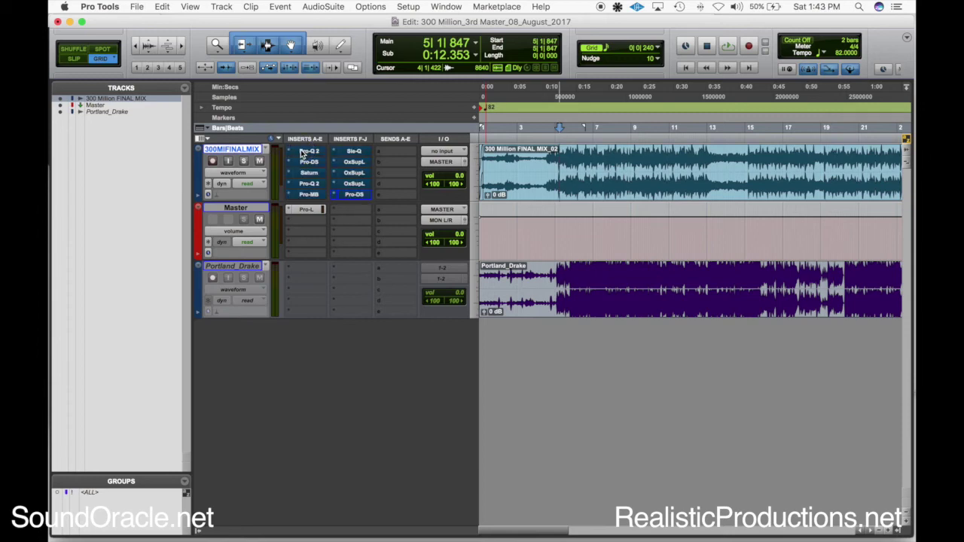
shift+super+click(311, 153)
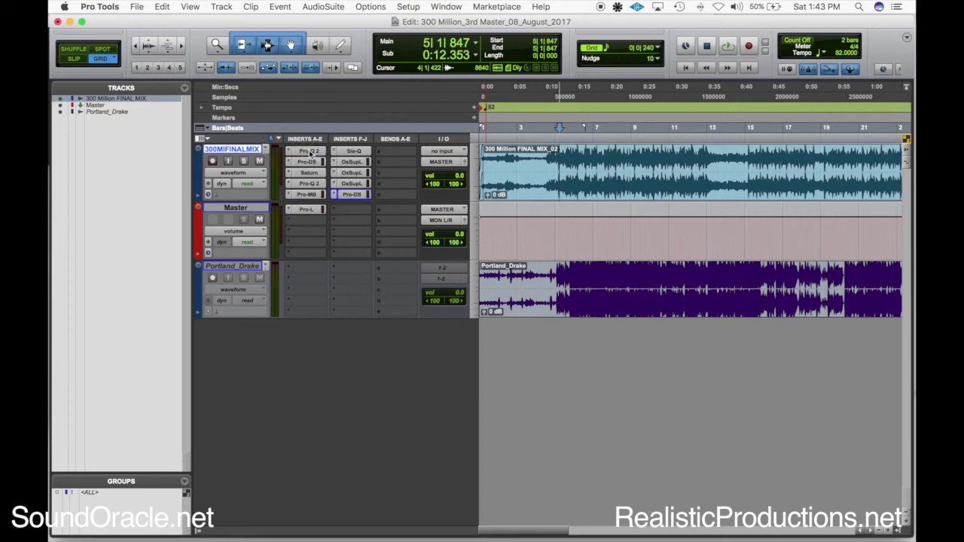
super+click(354, 161)
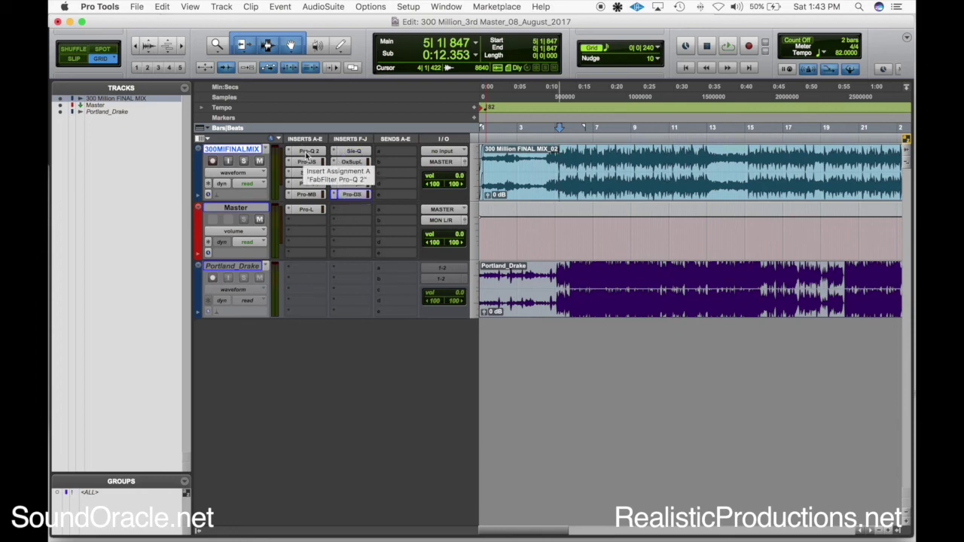
shift+super+click(306, 153)
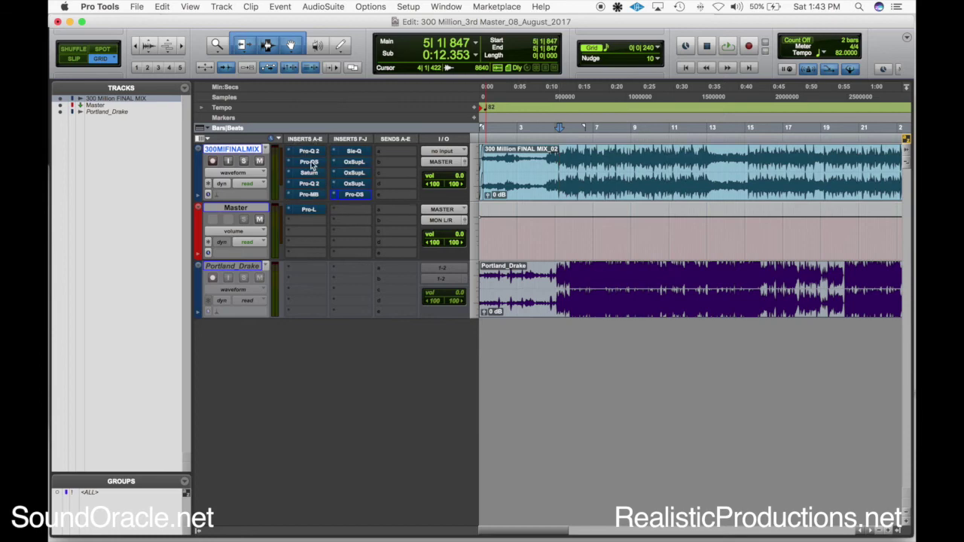
shift+super+click(309, 153)
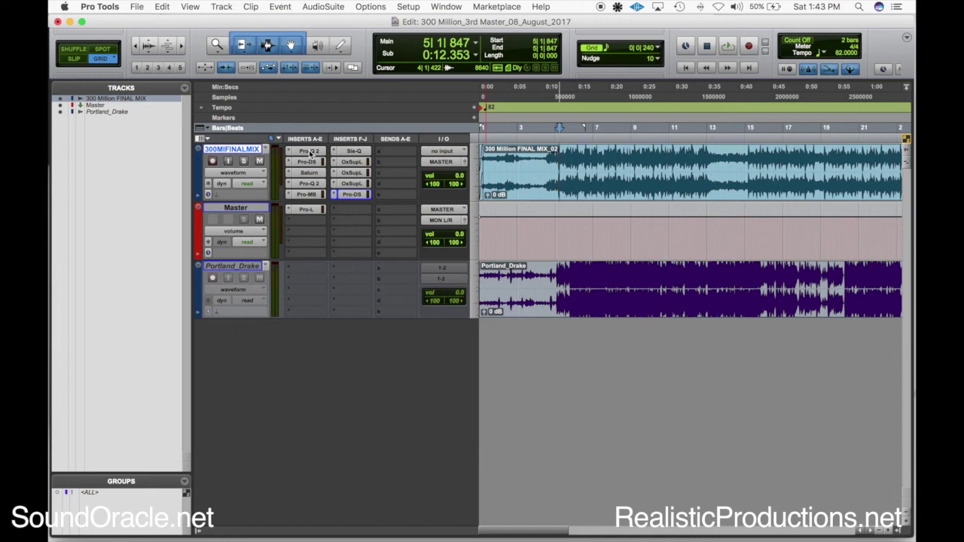
Play the mix from 5|1|238, compare it with inserts G through J bypassed and active, and stop playback
click(556, 154)
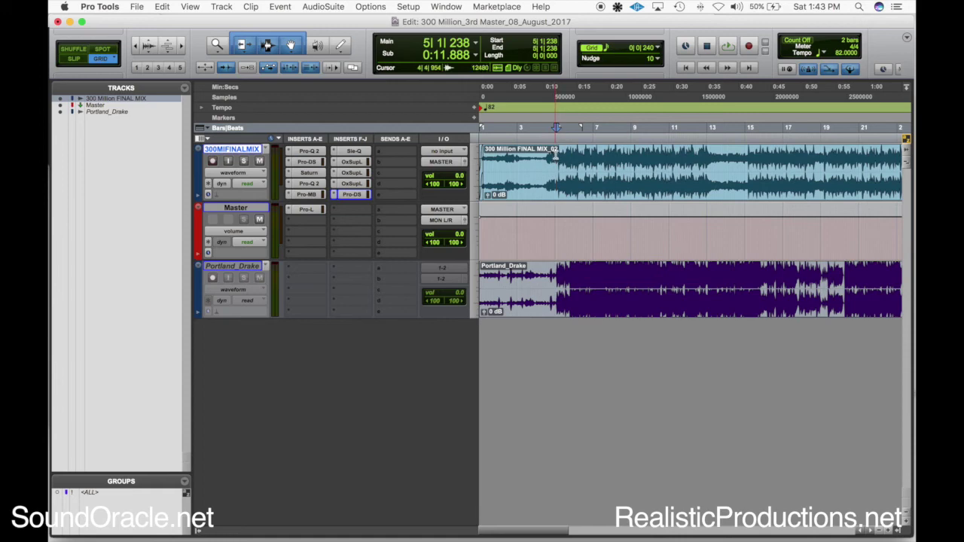
scroll(555, 153, right, 2)
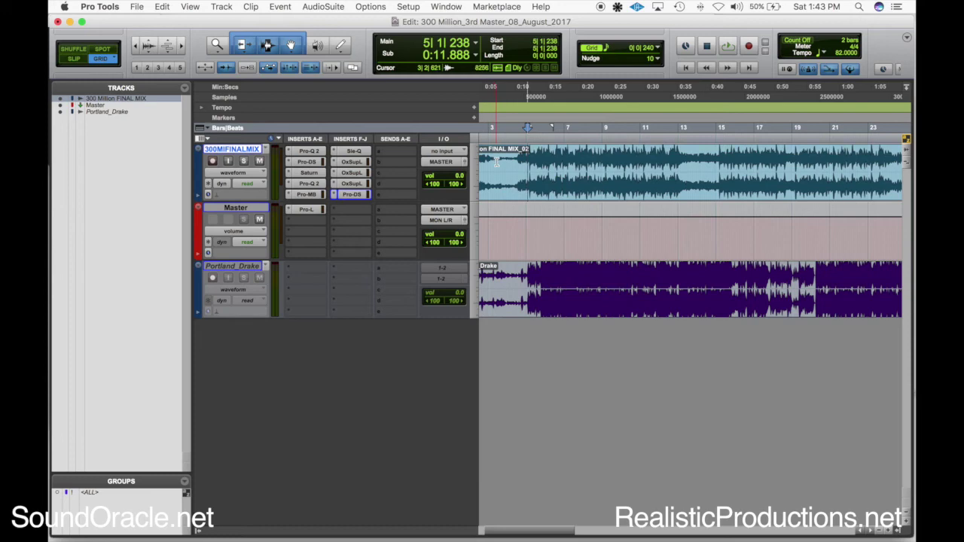
key(space)
super+click(355, 163)
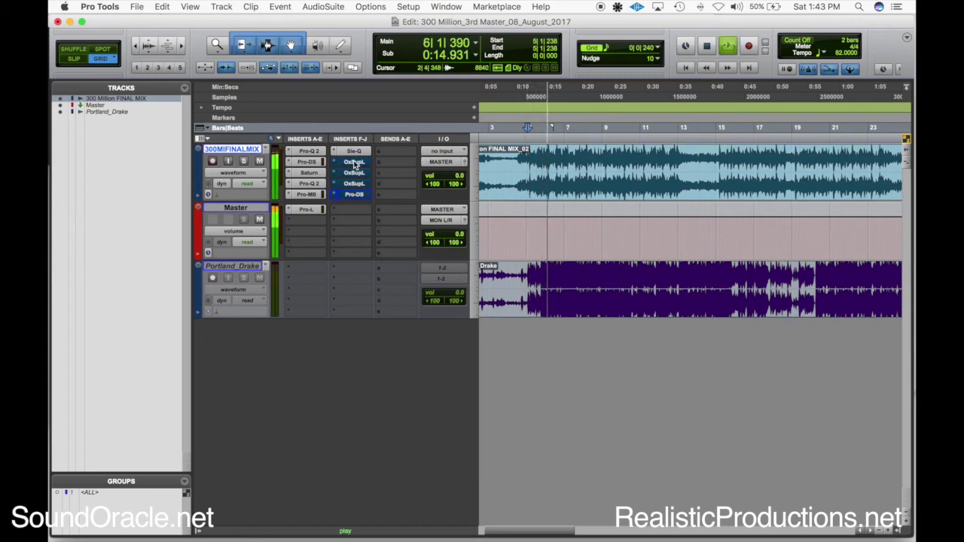
super+click(354, 162)
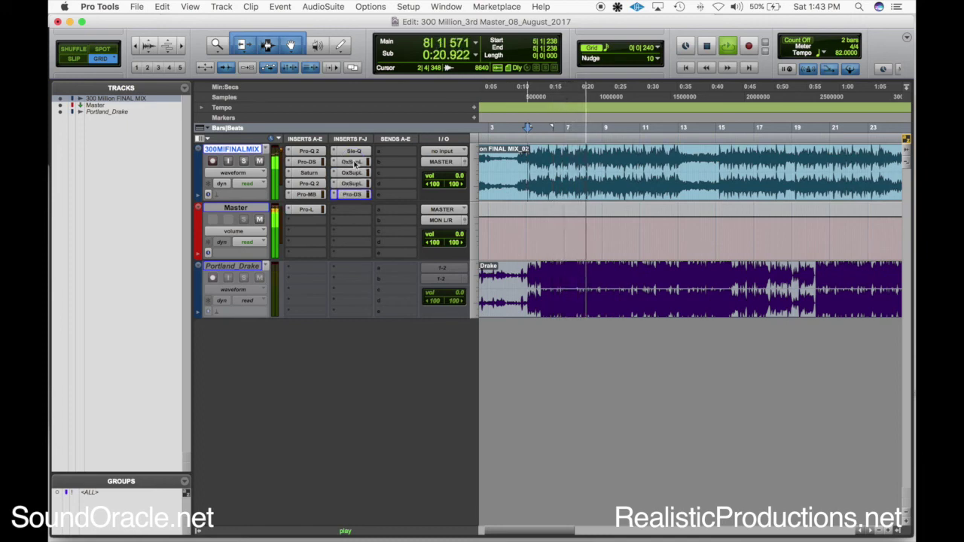
super+click(355, 163)
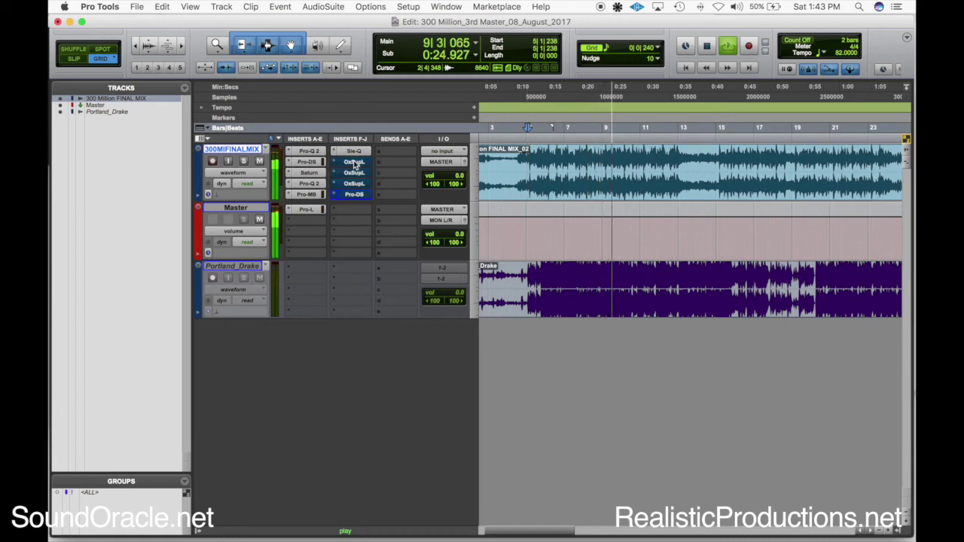
super+click(354, 163)
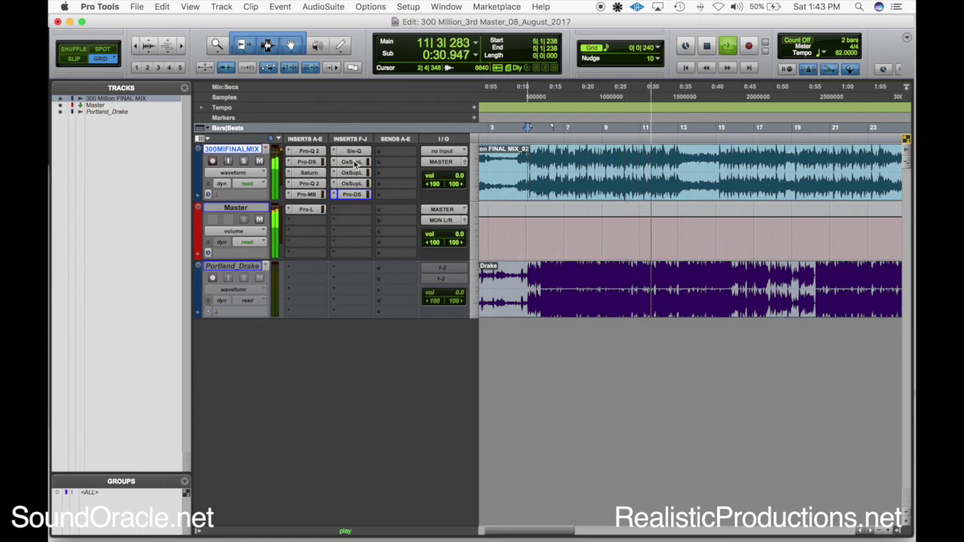
key(space)
Open the 114 Hz Oxford Supresser, set its threshold to -24.5 dB during playback, and move the window below the inserts
click(355, 162)
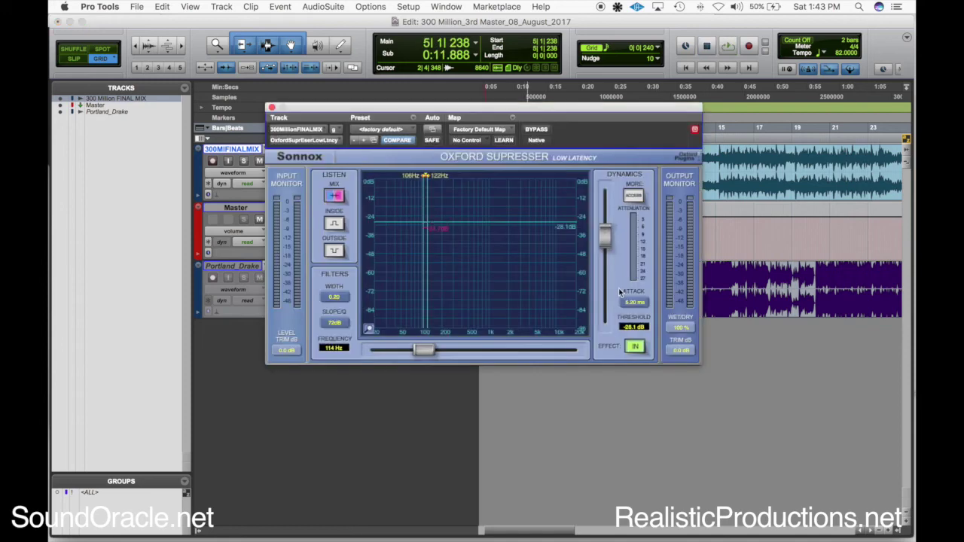
key(space)
drag(608, 248, 605, 230)
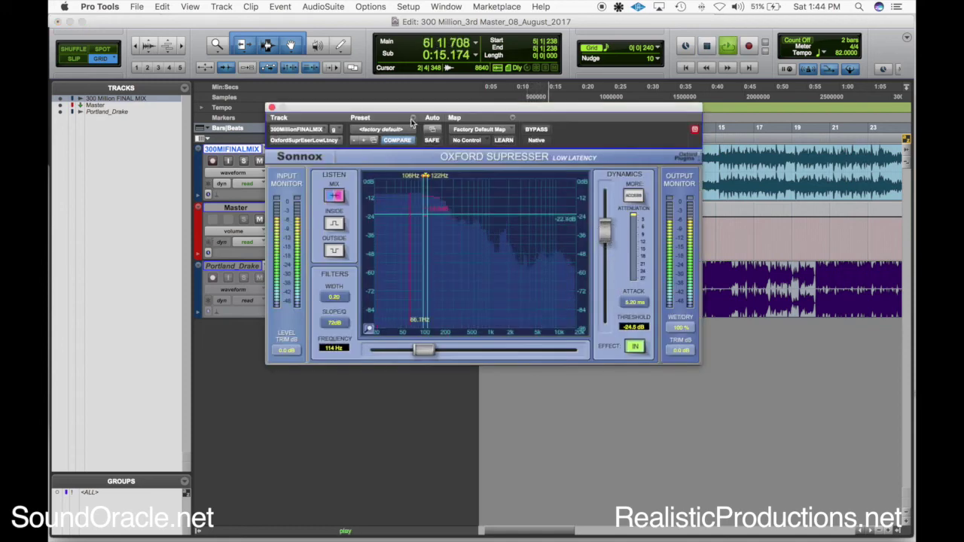
drag(391, 105, 367, 194)
Set the 161 Hz Oxford Supresser's threshold to -26.5 dB during playback and move its window clear of the inserts
drag(581, 320, 583, 324)
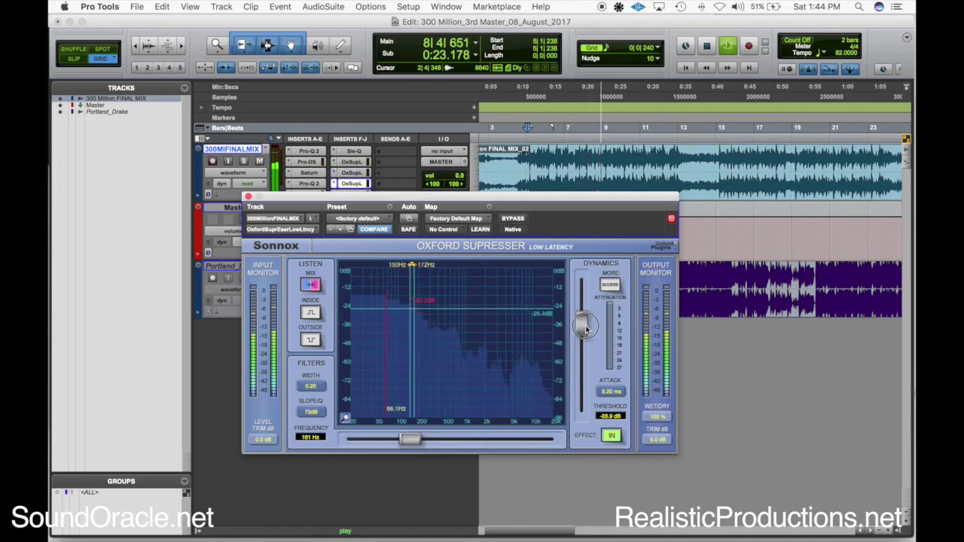
drag(585, 330, 586, 328)
drag(467, 195, 467, 222)
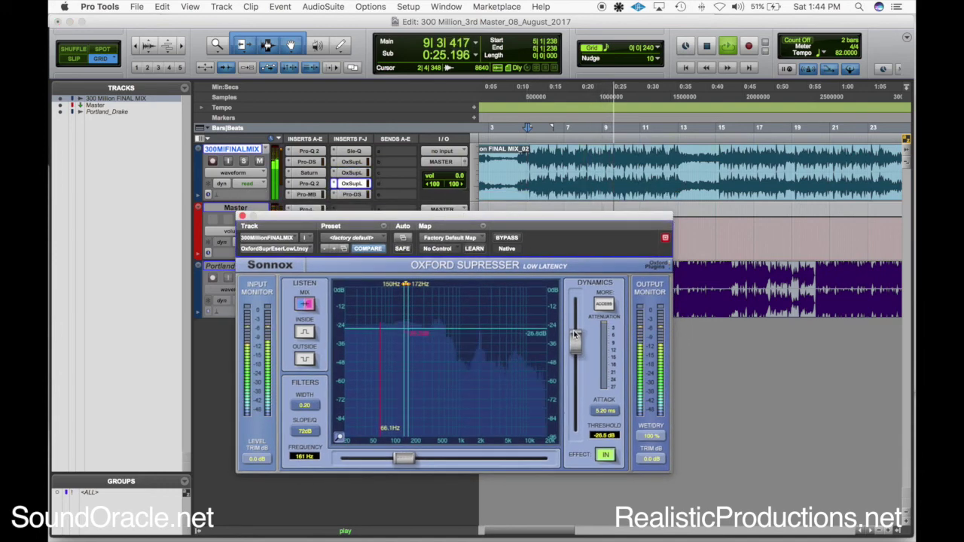
Open the last Pro-DS, set its range to 3.06 dB during playback, close its window, and stop playback
click(353, 194)
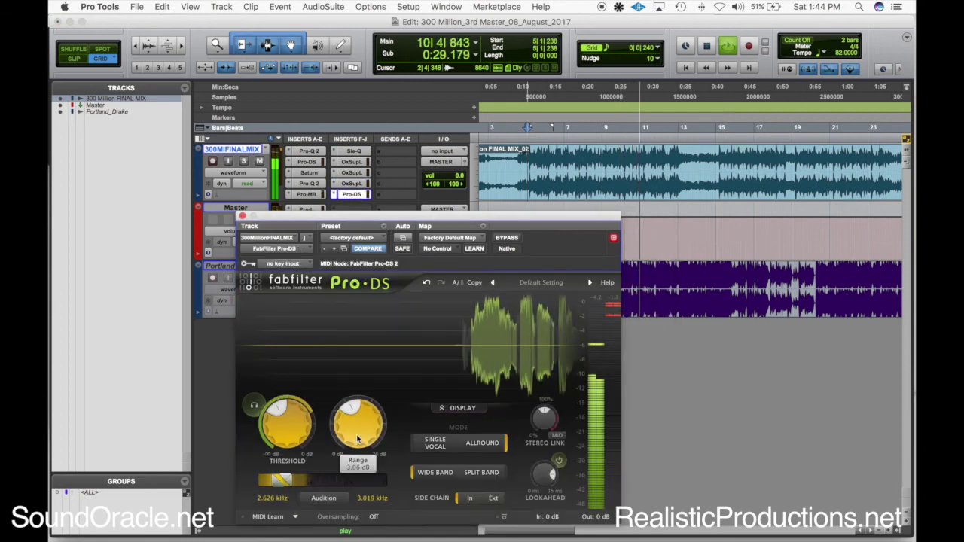
click(242, 216)
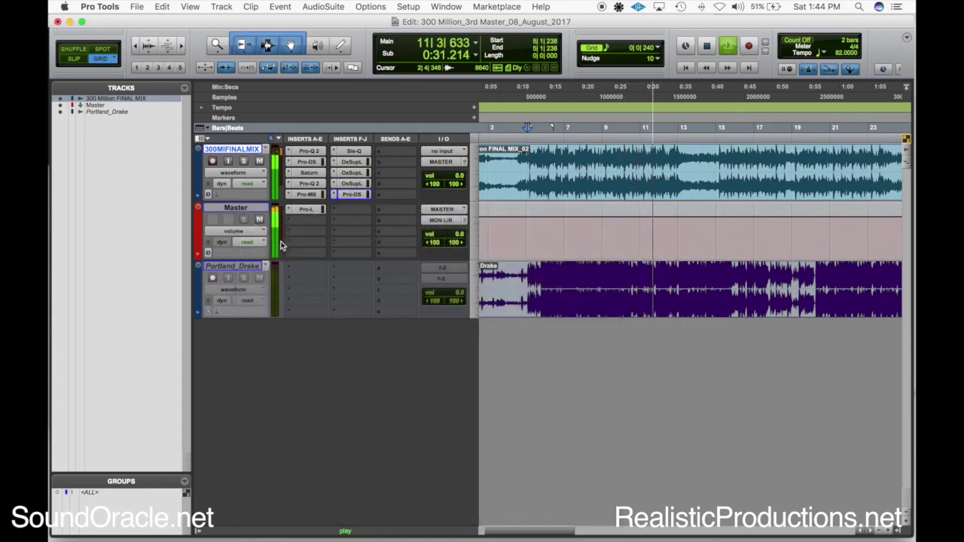
key(space)
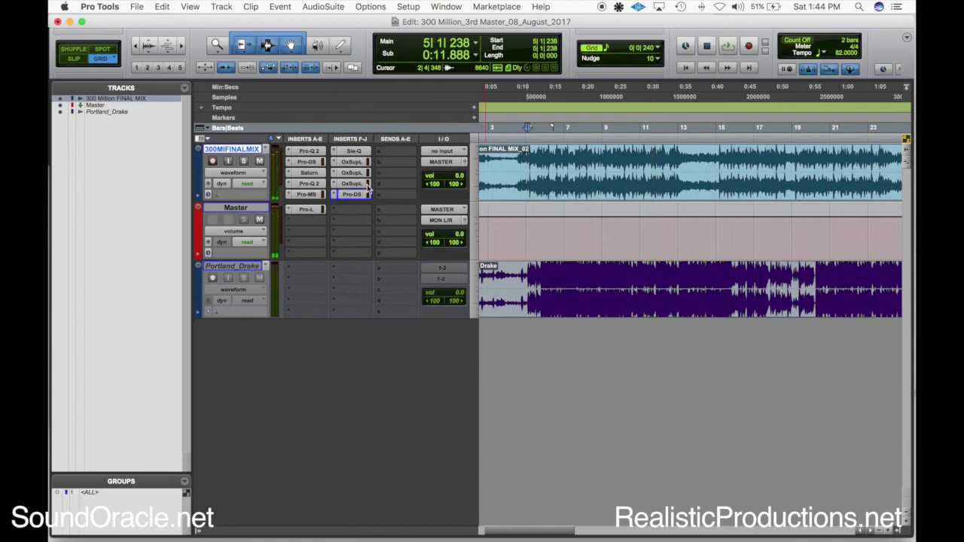